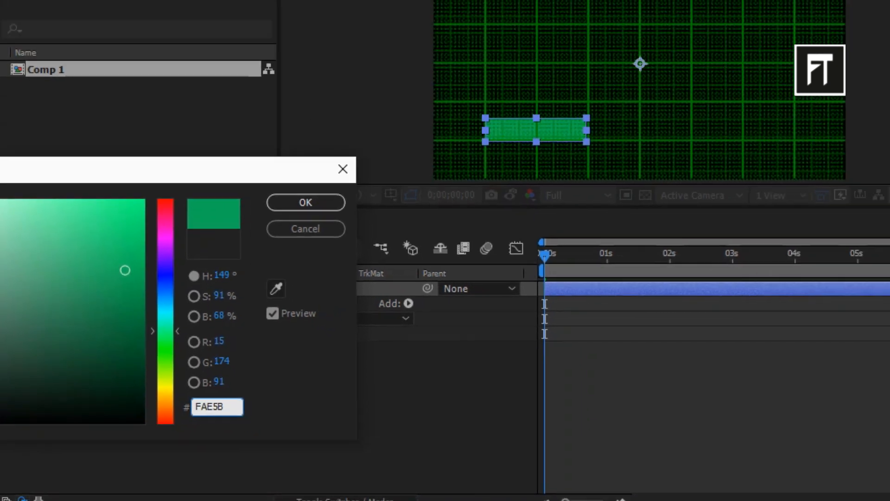
Set the rectangle's fill colour to FAE5BD and move its anchor point to the middle of its left edge.
text(D)
key(Return)
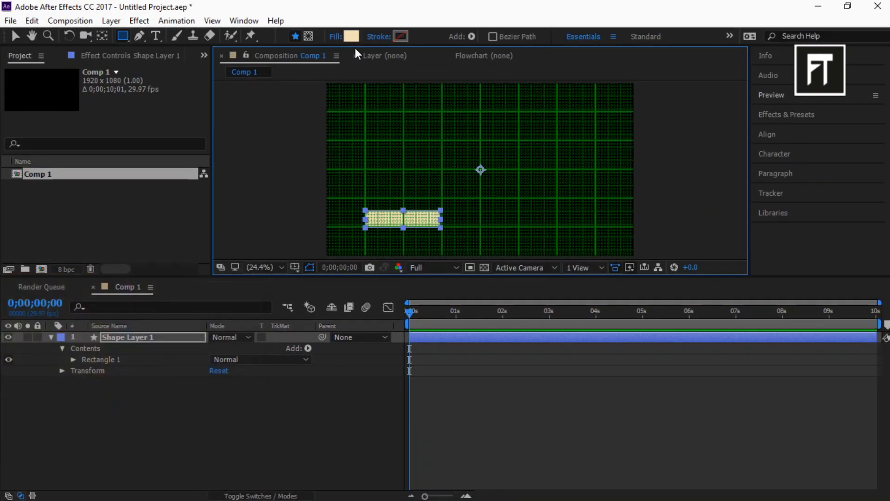
click(103, 35)
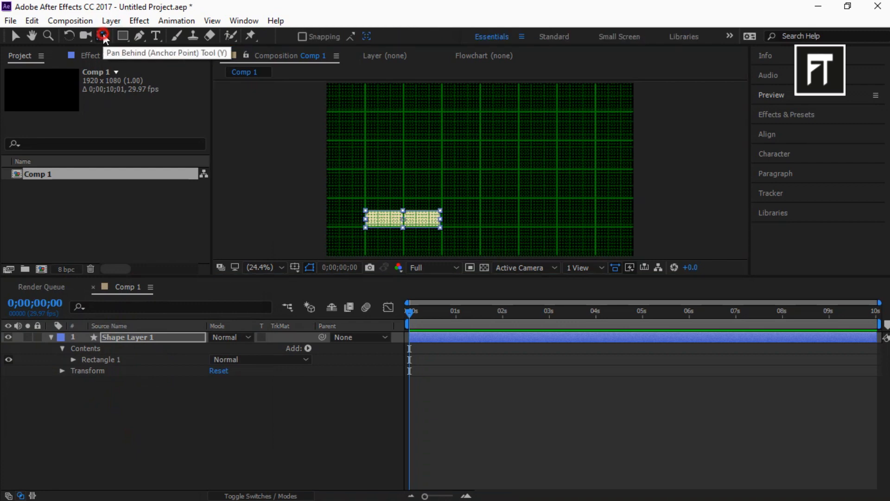
click(157, 331)
drag(481, 170, 365, 220)
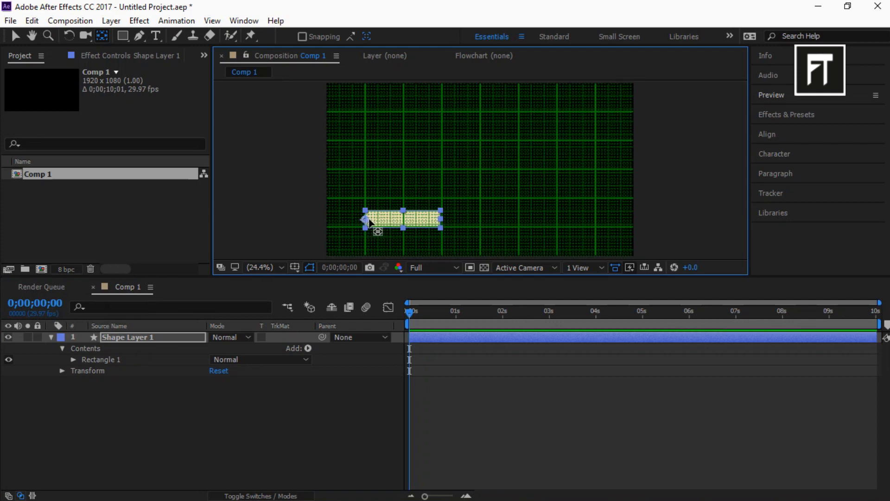
click(15, 35)
Make the cream rectangle on Shape Layer 1 slightly taller, keeping its left and right edges in place.
click(296, 267)
click(186, 404)
click(51, 337)
click(132, 337)
key(h)
drag(410, 231, 445, 183)
scroll(444, 183, up, 2)
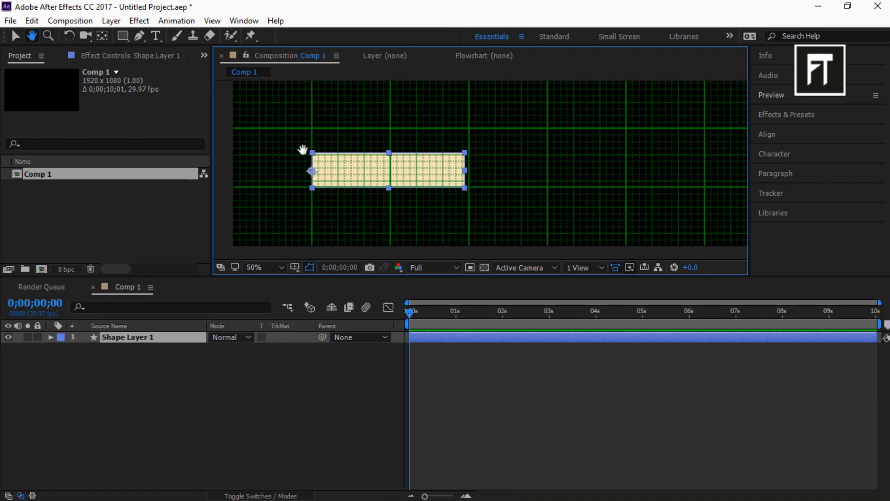
click(19, 35)
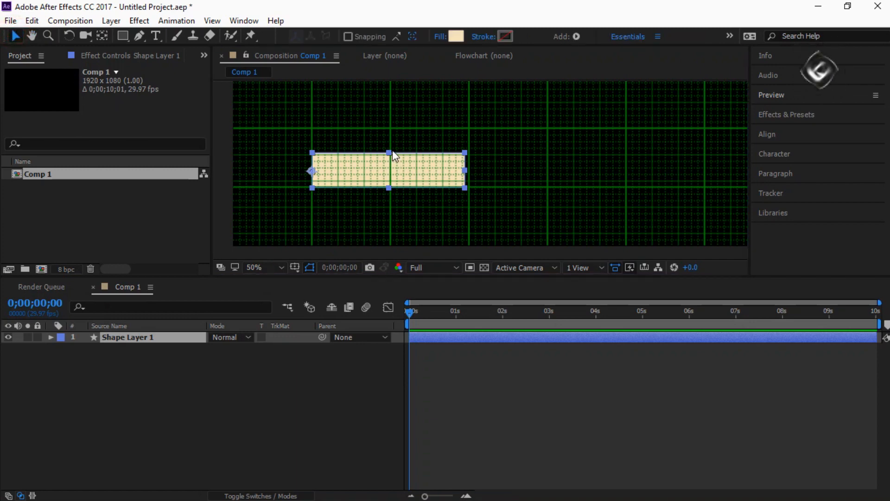
drag(390, 153, 390, 148)
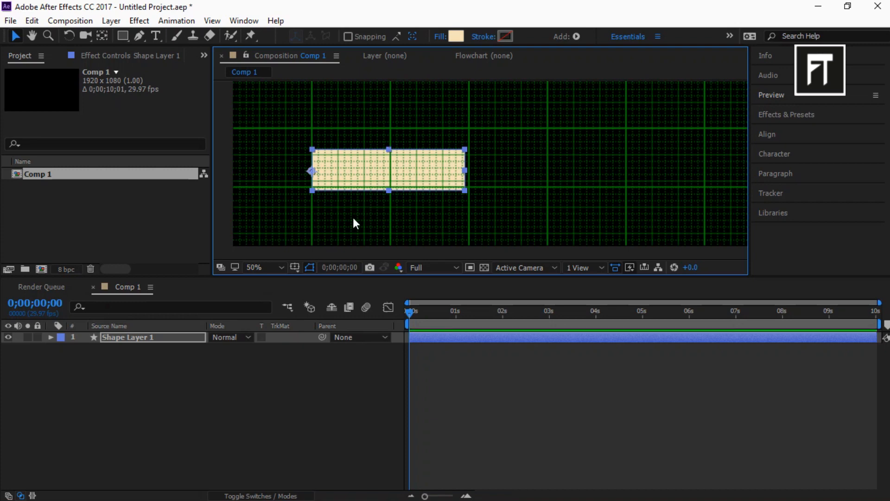
Duplicate Shape Layer 1 and place the copy directly below the original rectangle with a narrow gap.
click(155, 405)
click(130, 339)
key(space)
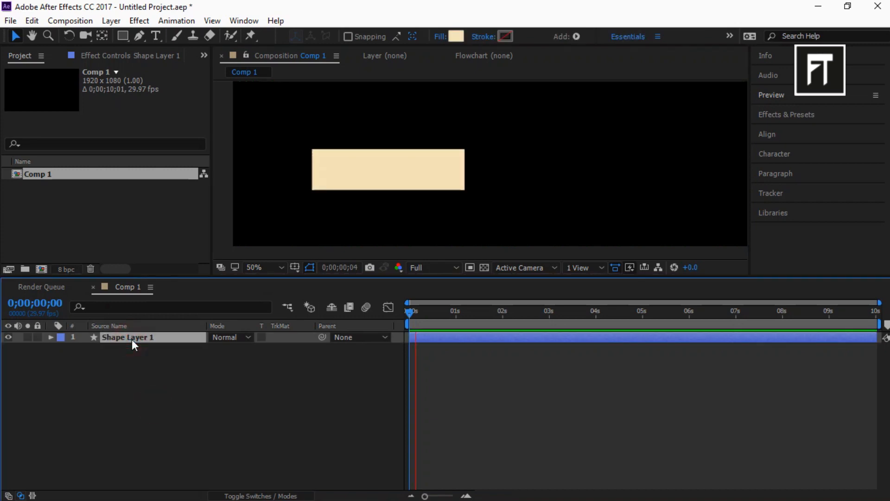
key(ctrl+d)
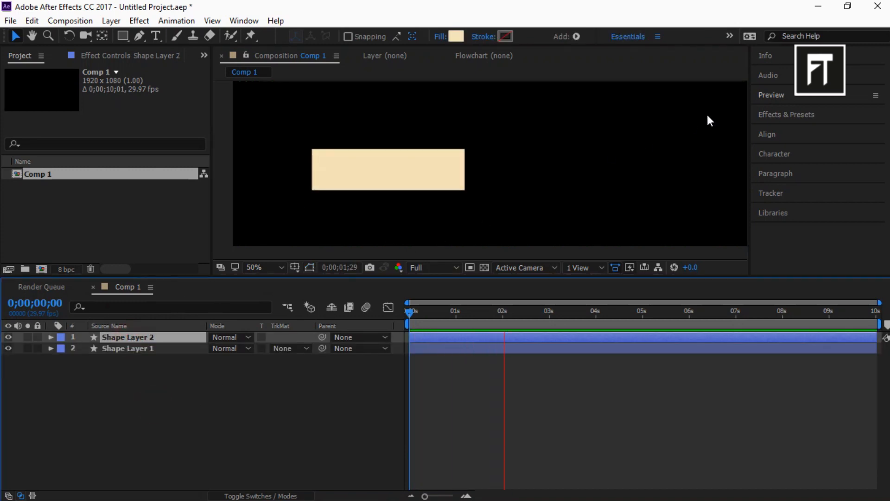
click(770, 94)
click(815, 114)
click(787, 112)
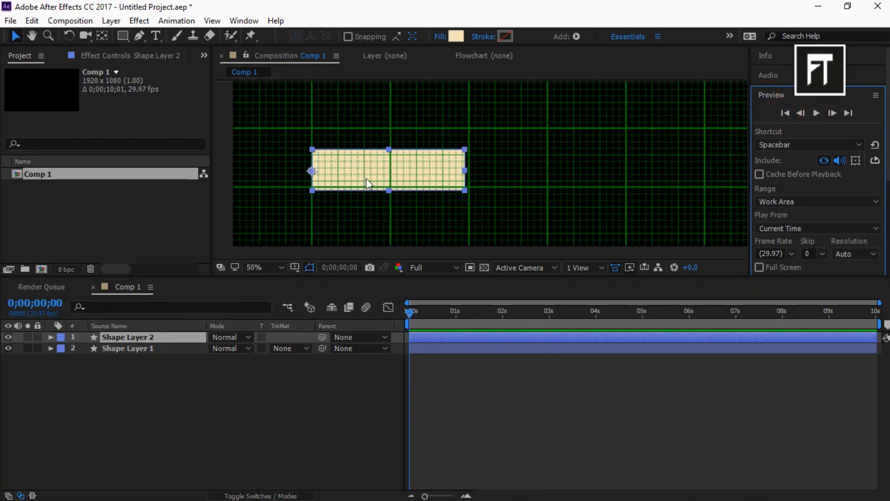
drag(366, 174, 364, 215)
Widen the lower rectangle to about one and a half times its width and fill it with the interface's dark grey.
drag(464, 214, 541, 218)
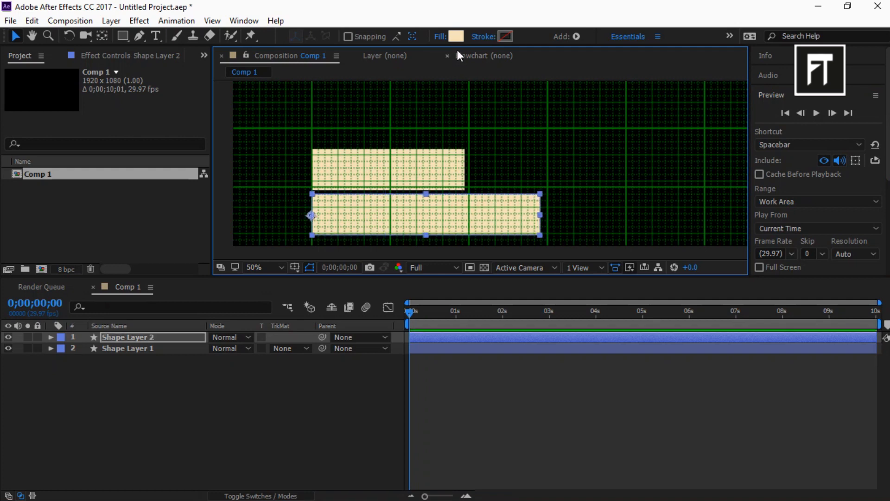
click(456, 36)
drag(178, 262, 289, 138)
click(325, 224)
click(325, 211)
click(349, 160)
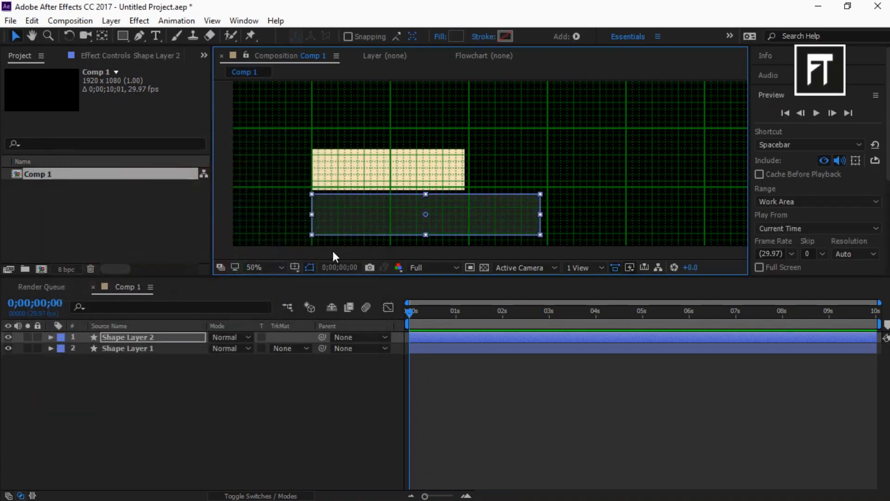
Hide the grid and the proportional grid, and fit the whole composition in the viewer.
click(295, 267)
click(315, 308)
click(295, 267)
click(315, 296)
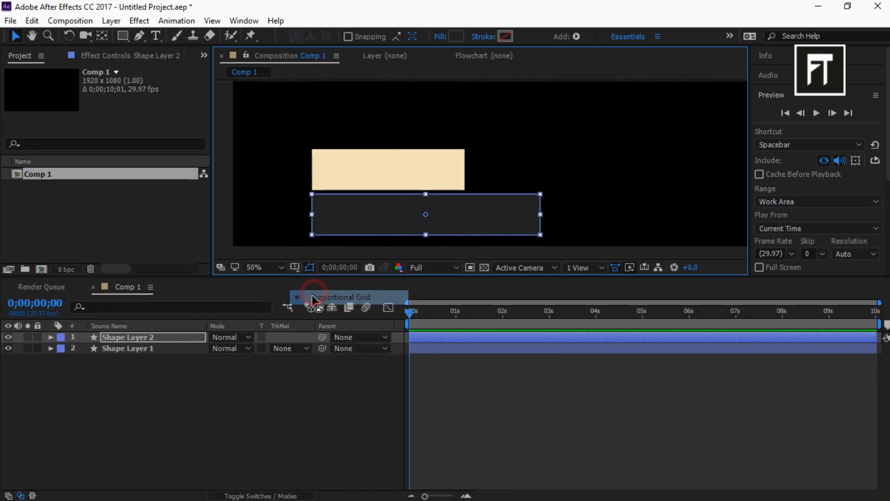
click(255, 267)
click(292, 30)
Create a text layer containing the person's first name and set its font size to 120 px.
right_click(200, 382)
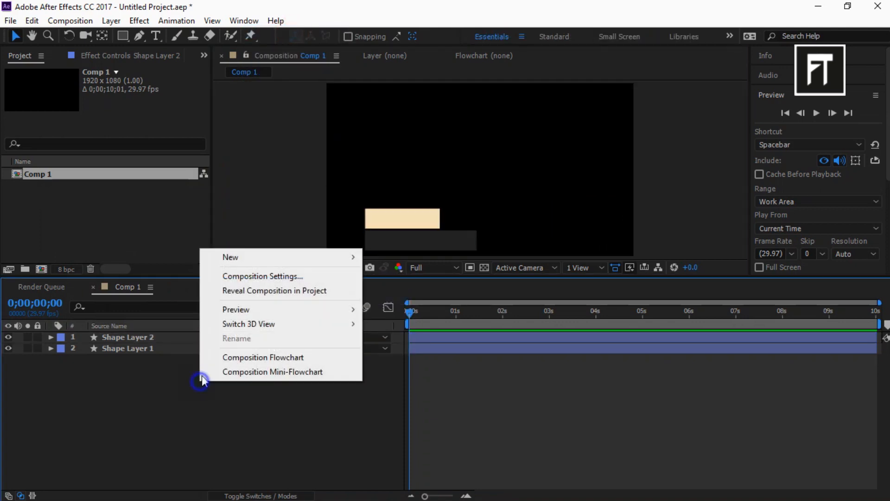
mouse_move(249, 256)
click(384, 279)
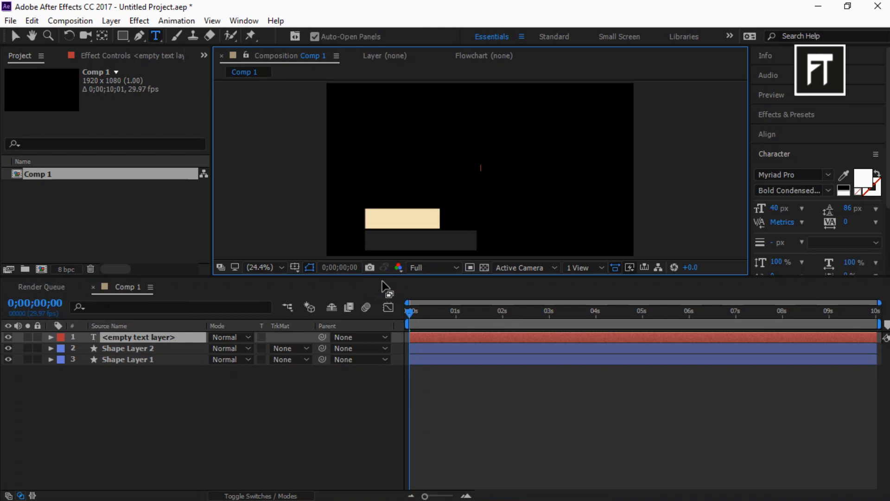
text(mark)
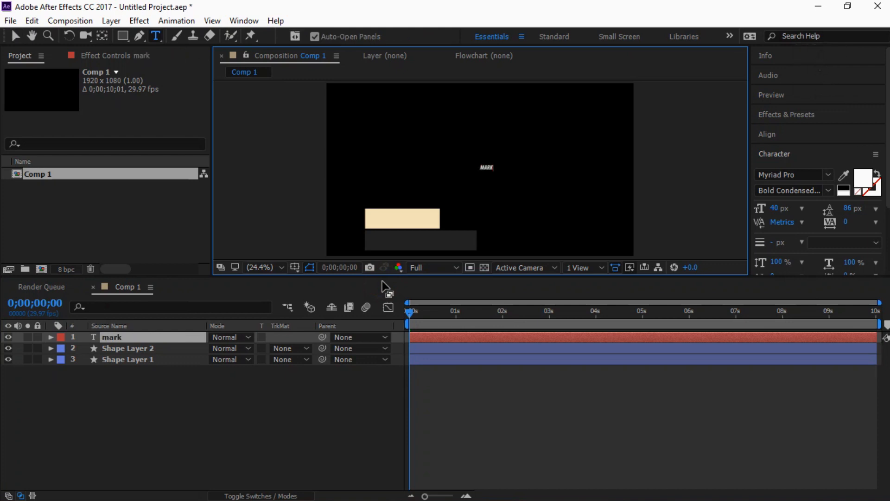
click(779, 208)
key(Return)
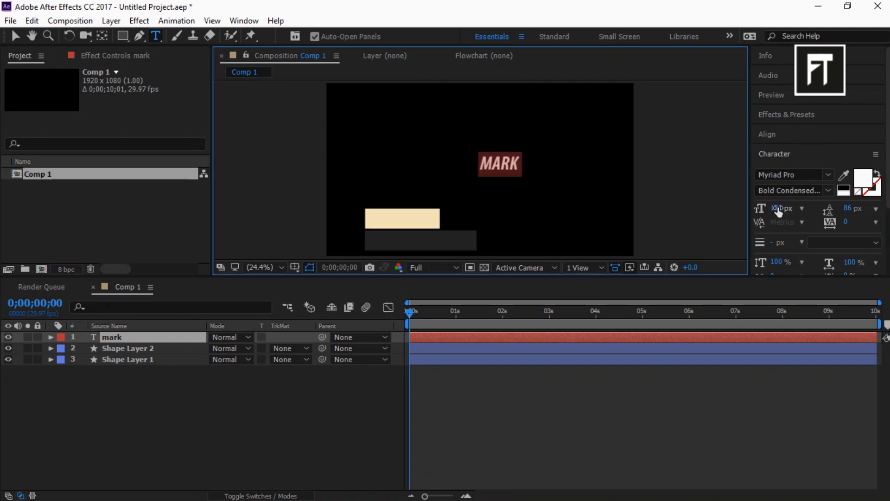
Place the first-name text on the left part of the cream rectangle and colour it dark grey, 232323.
drag(671, 108, 563, 162)
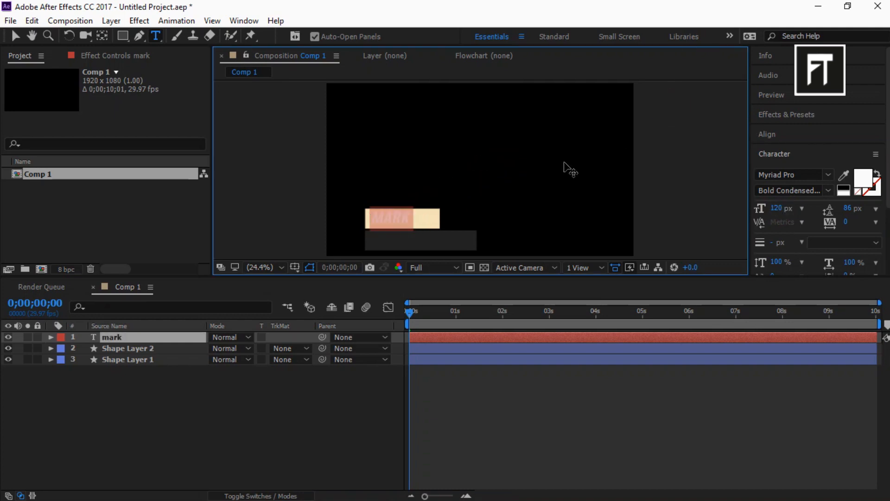
click(862, 177)
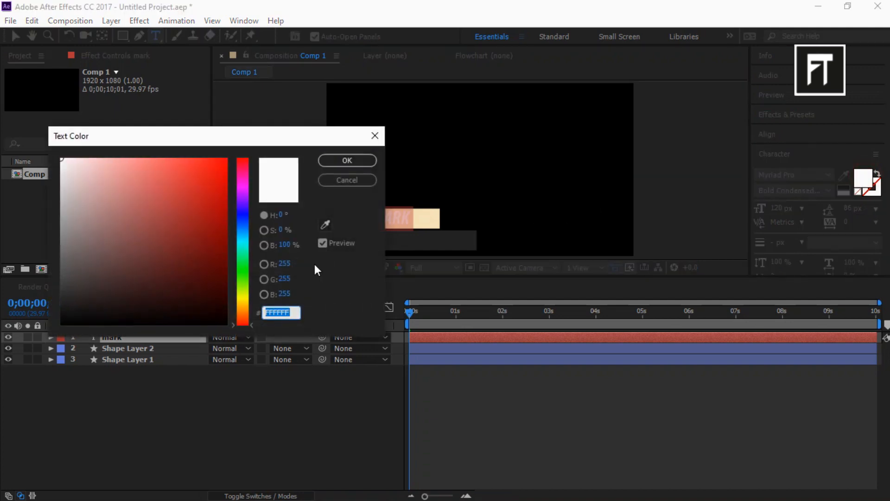
click(325, 224)
click(365, 218)
click(347, 160)
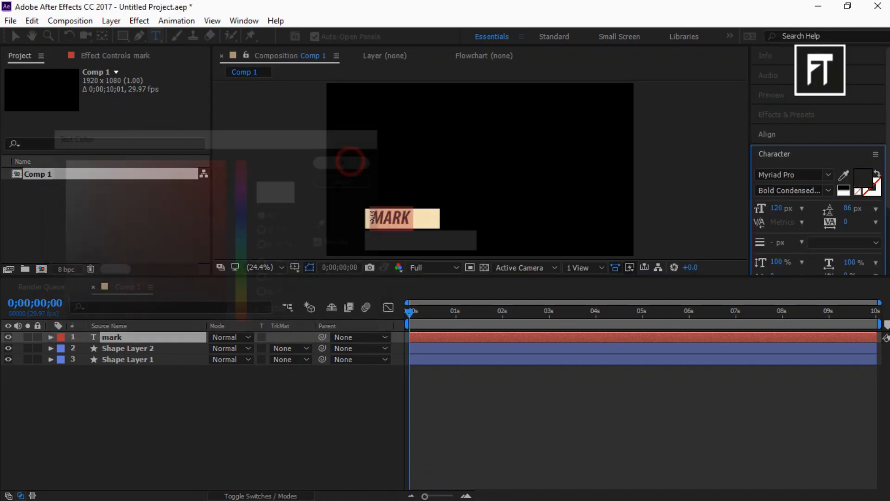
click(199, 404)
key(v)
drag(395, 222, 392, 223)
click(345, 408)
Create a second text layer containing the person's last name.
right_click(213, 415)
mouse_move(336, 292)
click(433, 319)
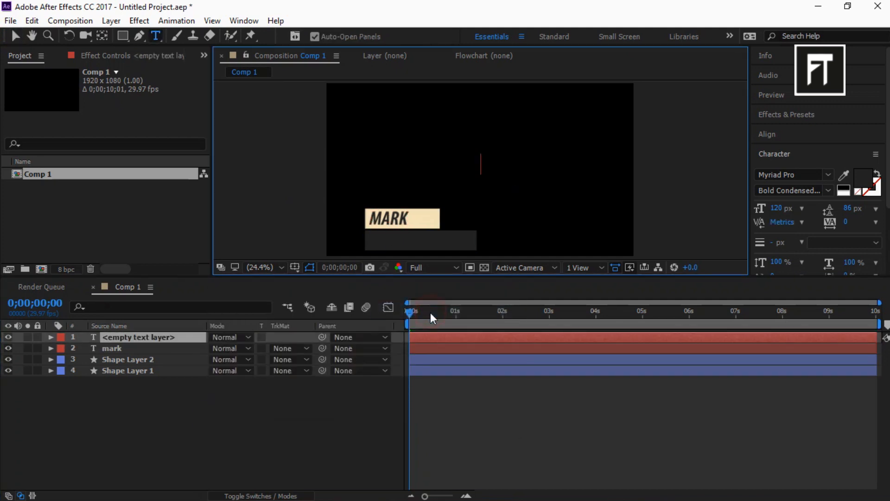
text(peterson)
Colour the last-name text white and place it on the dark rectangle, left-aligned with the first name.
key(ctrl+a)
click(864, 175)
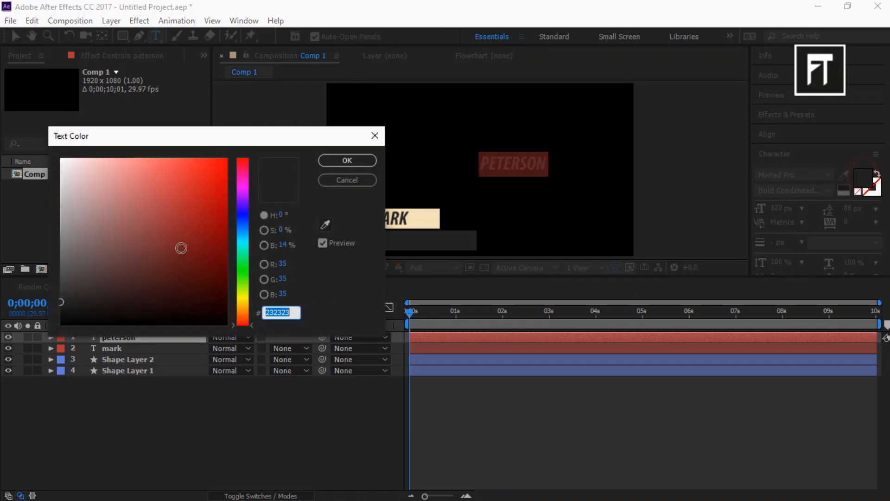
drag(180, 248, 28, 143)
click(344, 160)
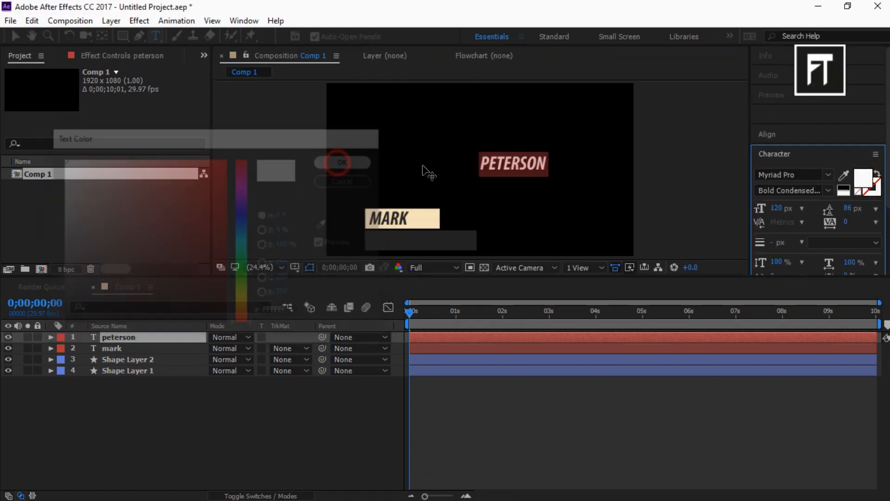
drag(611, 160, 501, 236)
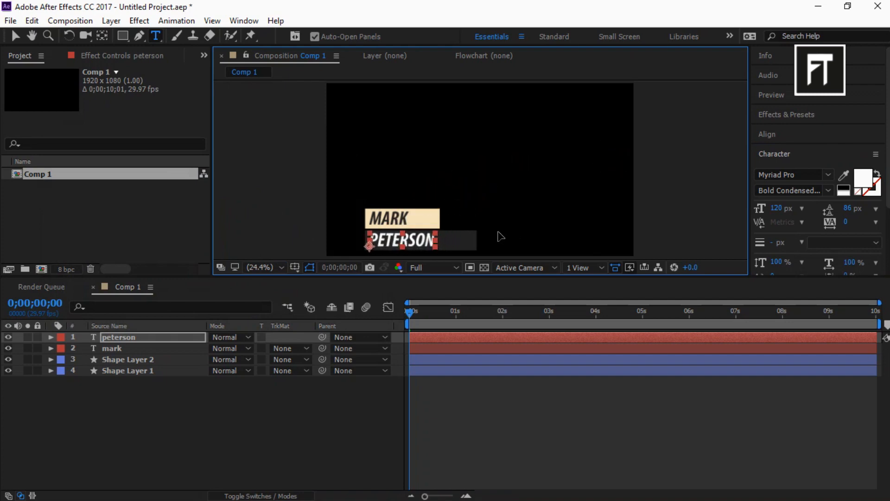
click(302, 402)
Create a third text layer reading "player".
right_click(266, 415)
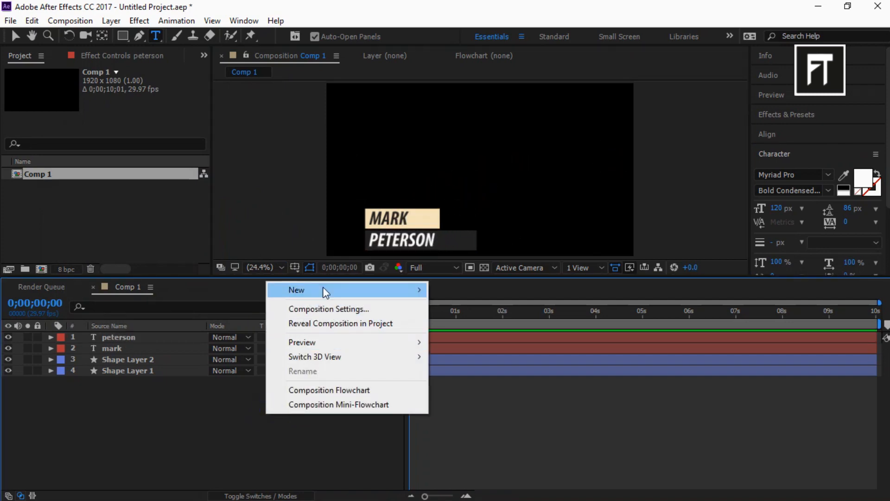
click(495, 306)
text(pla)
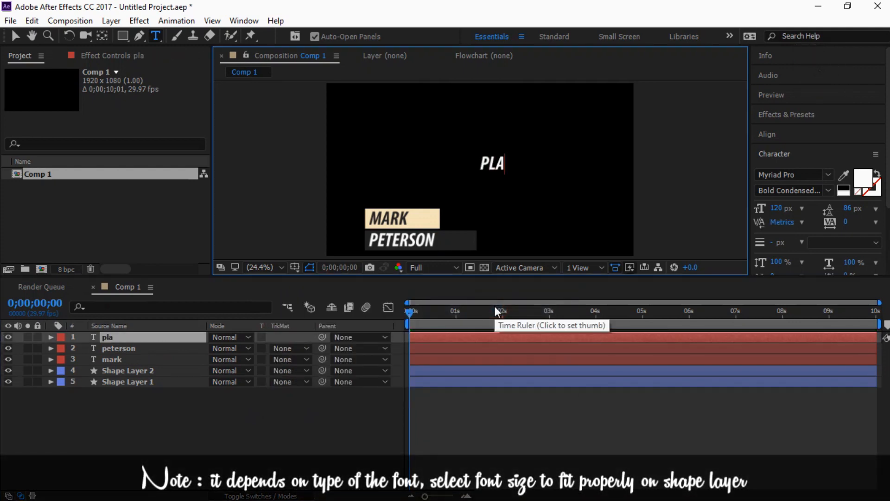
text(yer)
Set the "player" text to 40 px and place it beside the cream rectangle, just above the dark rectangle's right end.
key(ctrl+a)
click(776, 207)
text(4)
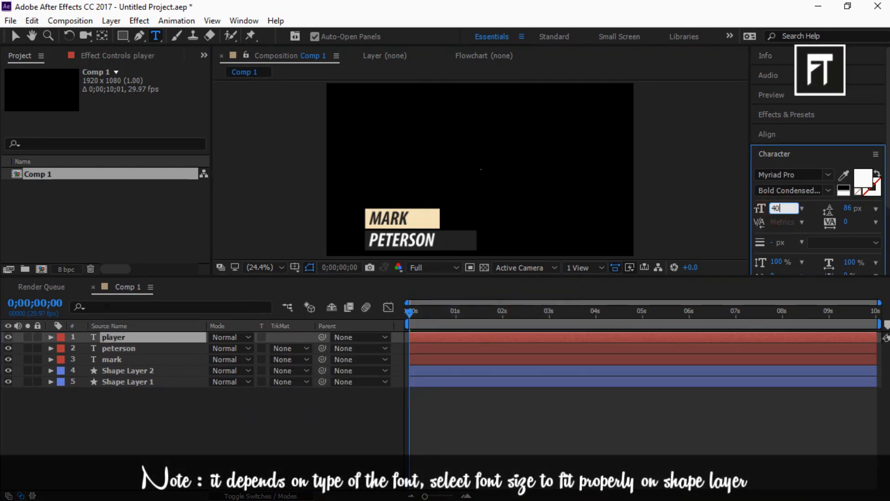
text(0)
key(Return)
drag(627, 176, 596, 237)
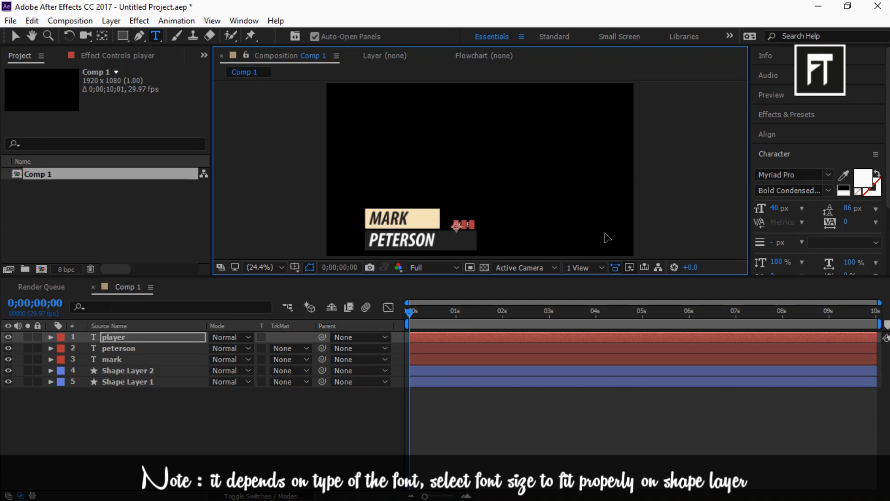
click(280, 451)
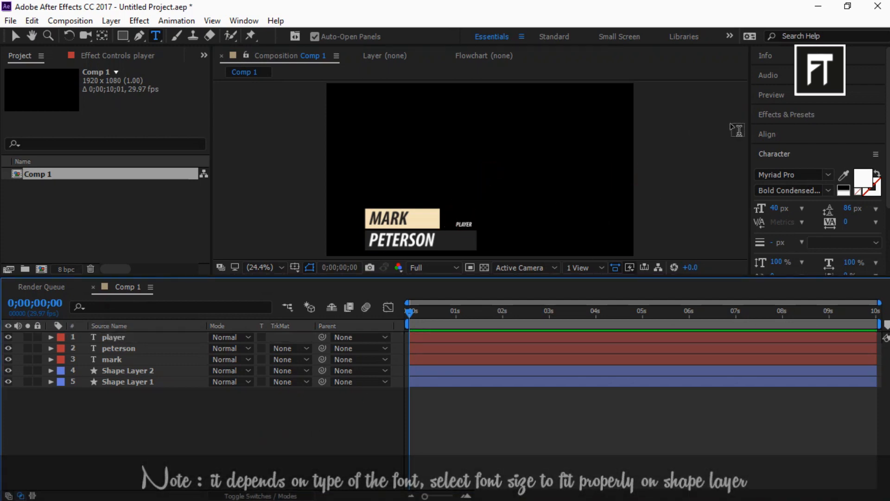
Apply the Fade Up Words text animation preset to the last-name text layer.
click(799, 114)
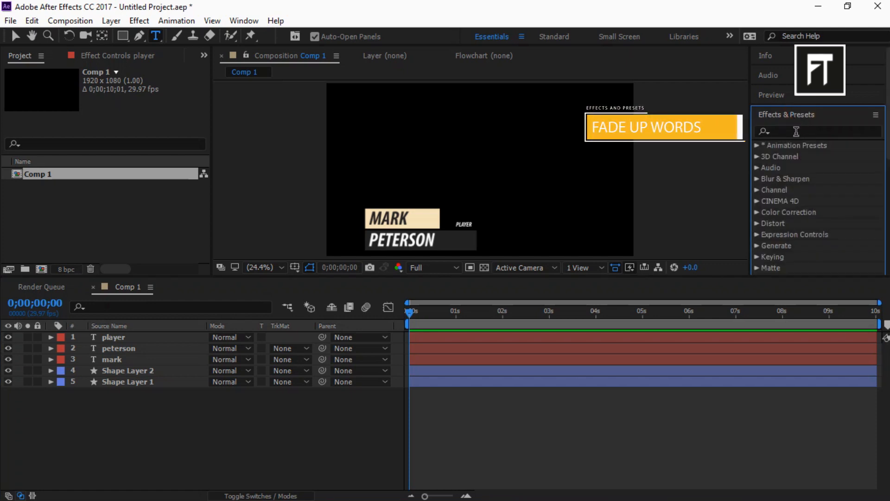
click(762, 147)
scroll(782, 140, down, 3)
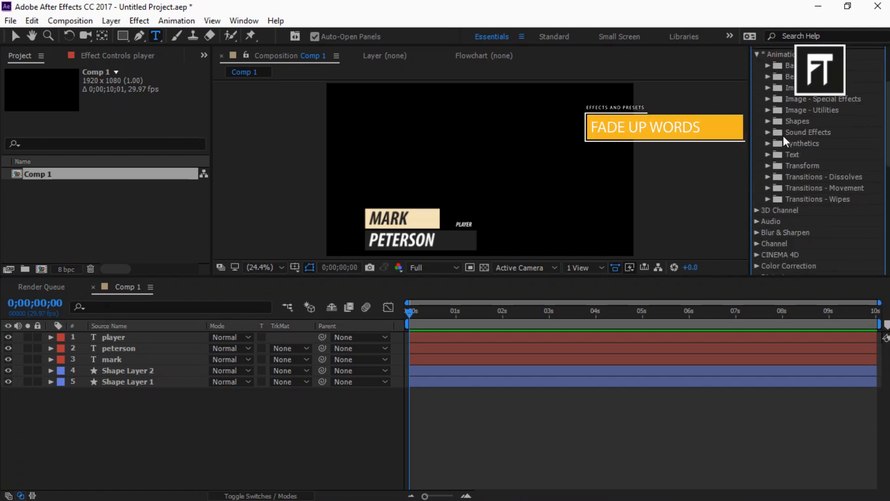
click(768, 155)
scroll(781, 142, down, 2)
click(779, 132)
scroll(791, 133, down, 3)
drag(852, 163, 164, 347)
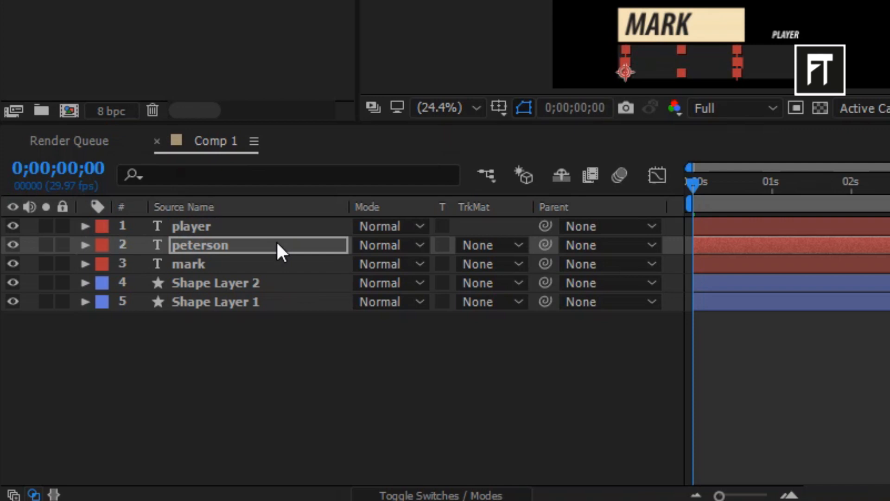
Base the last-name text layer's Range Selector 1 on Characters in its Advanced settings.
click(86, 244)
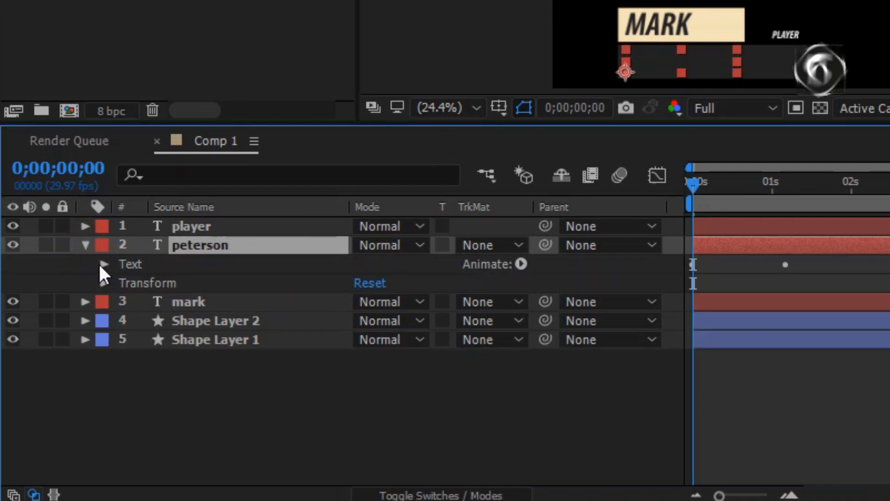
click(103, 263)
click(123, 339)
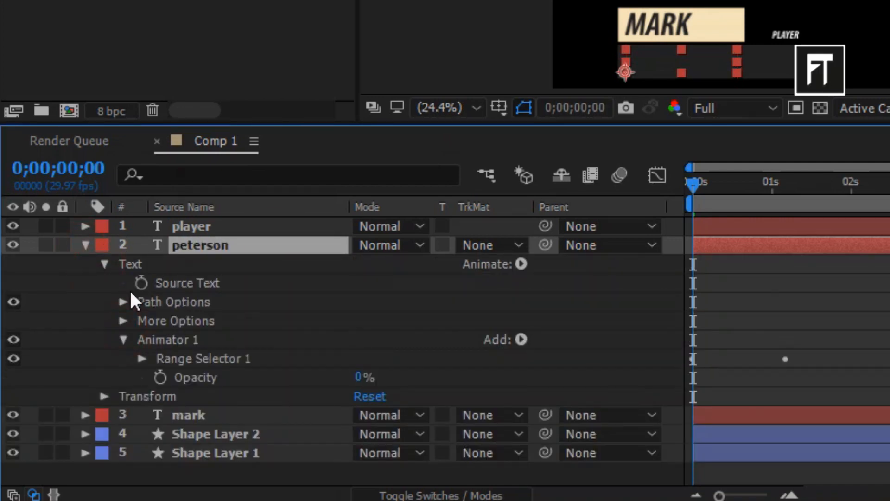
click(141, 358)
scroll(141, 324, down, 2)
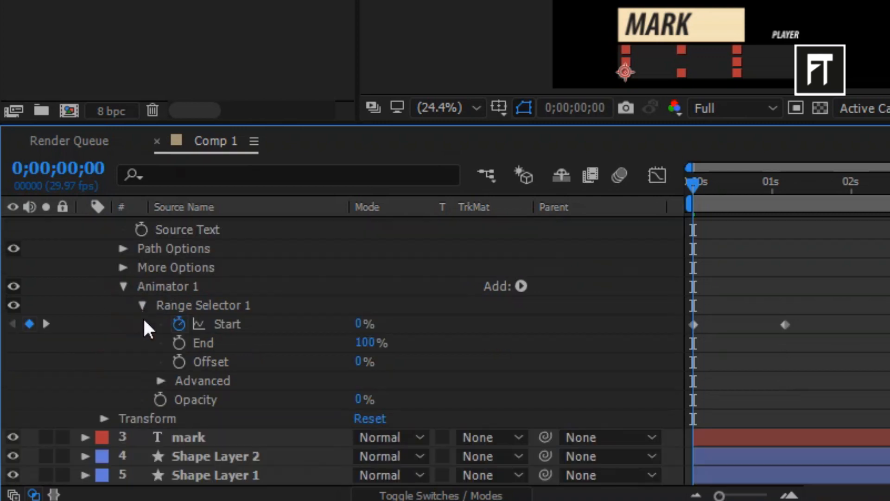
click(160, 381)
scroll(152, 338, down, 6)
scroll(152, 325, up, 4)
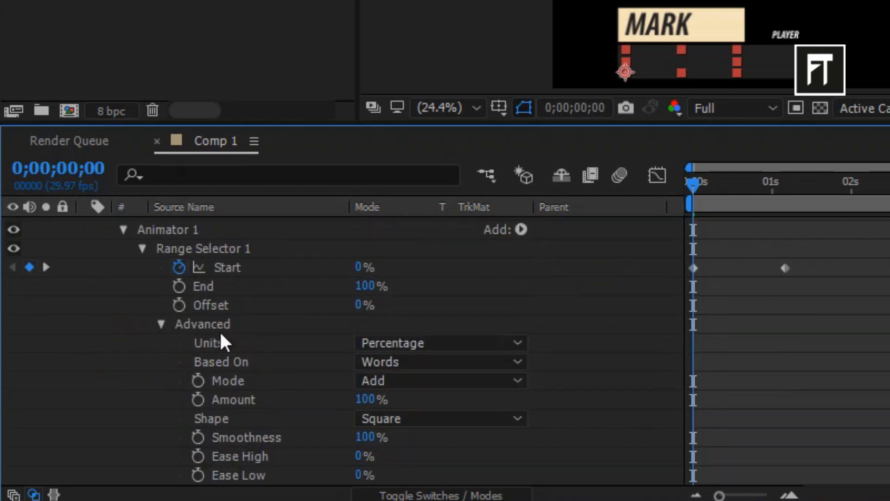
click(388, 366)
click(397, 384)
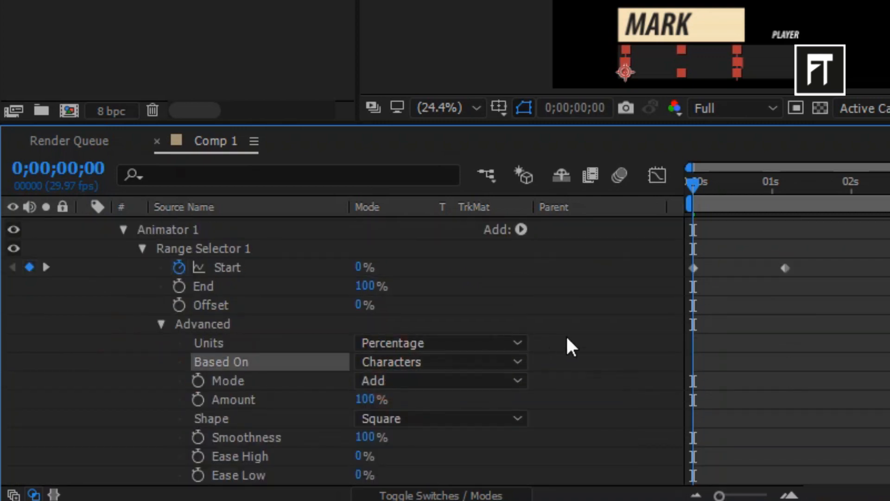
Turn on Randomize Order for the last-name text's Range Selector and collapse the layer's properties.
scroll(426, 362, down, 4)
click(366, 380)
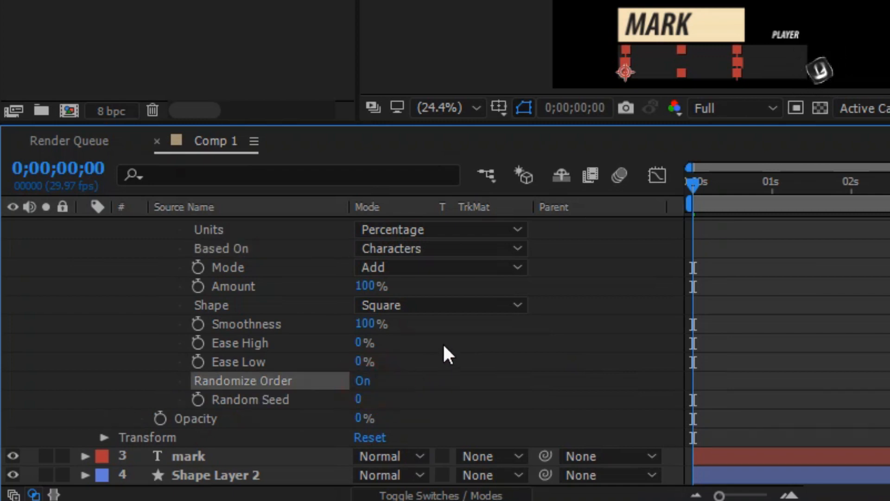
scroll(443, 342, up, 8)
click(85, 245)
Apply Easy Ease to both Start keyframes of the last-name text's Range Selector, leaving the layer collapsed.
click(239, 245)
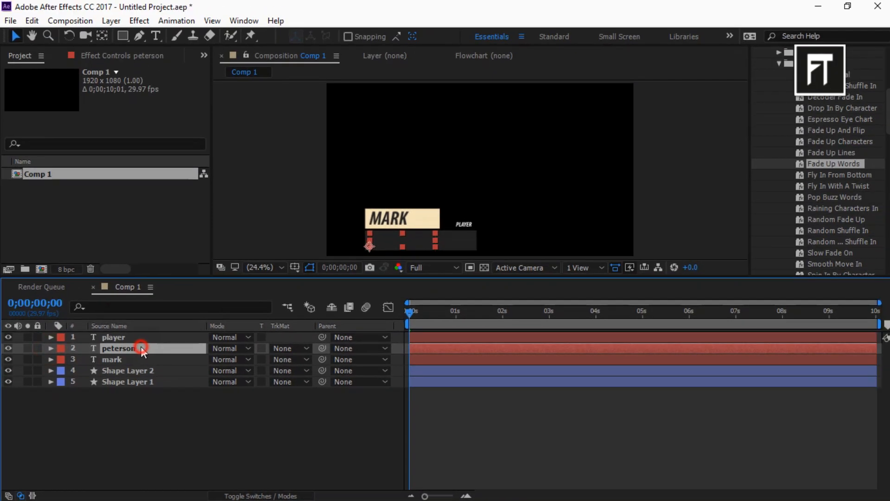
key(u)
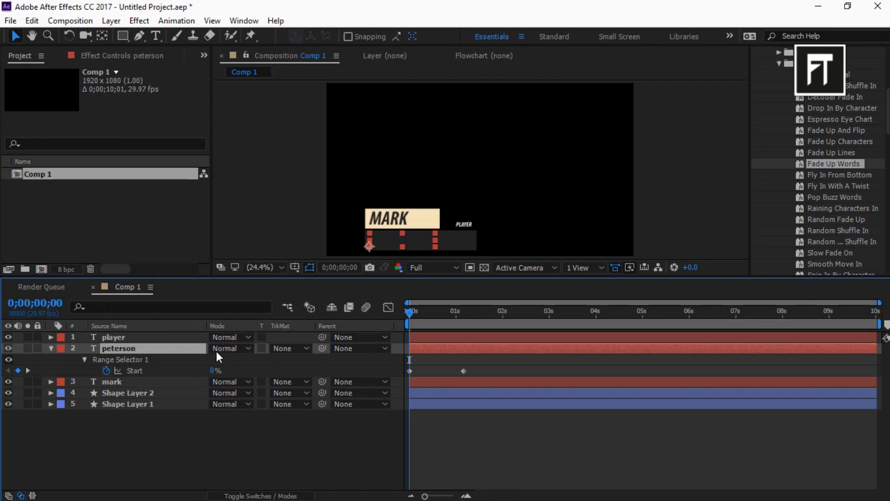
drag(462, 372, 395, 369)
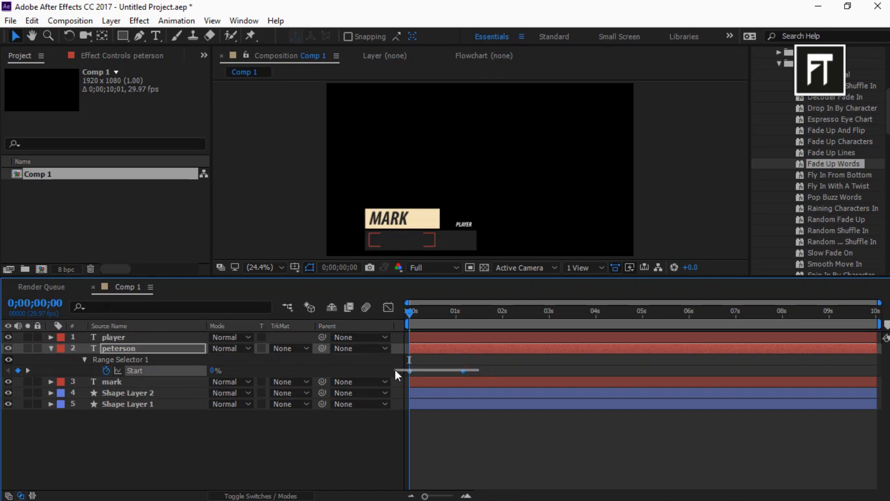
right_click(410, 373)
mouse_move(463, 360)
click(591, 387)
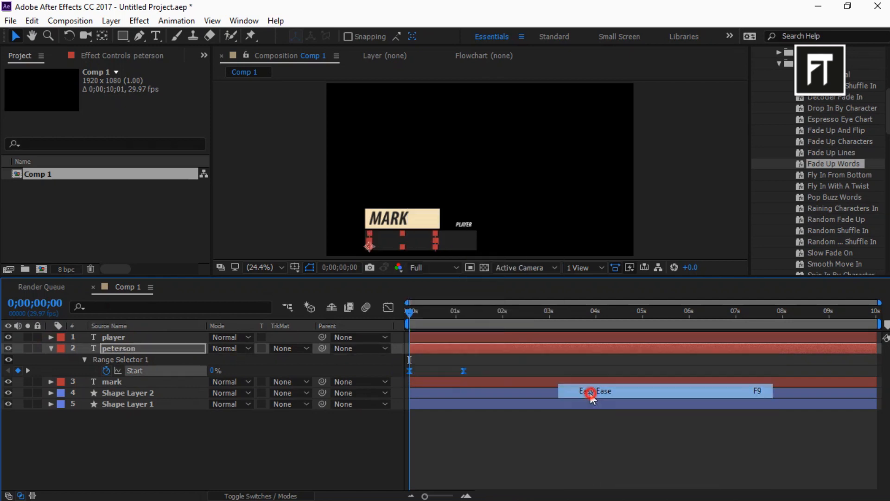
click(236, 437)
drag(155, 435, 160, 344)
click(158, 449)
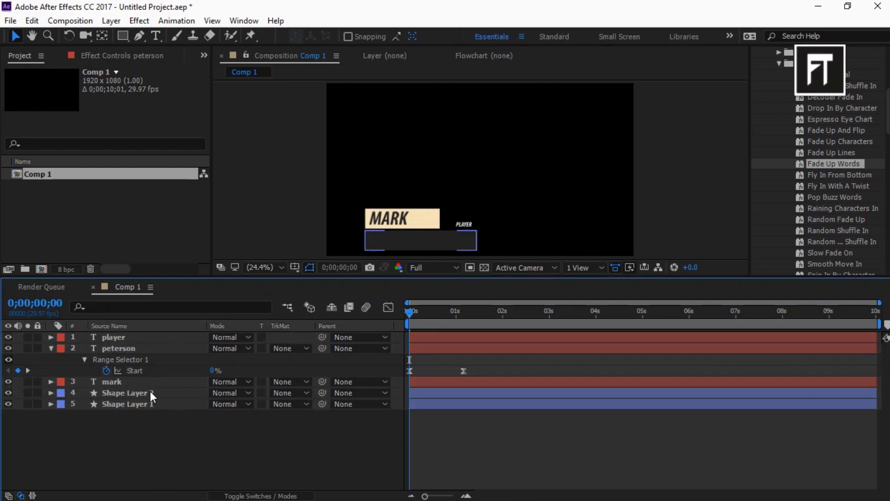
click(52, 348)
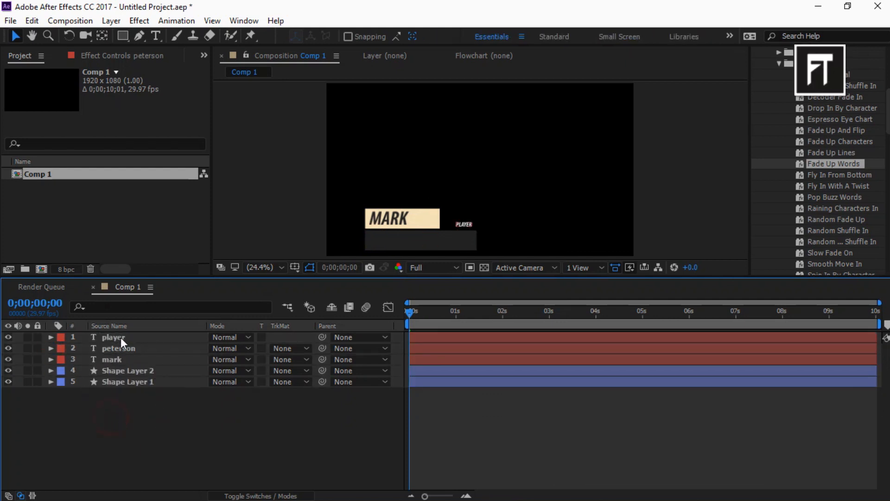
Reorder the layers so "player" is at the bottom and the first-name text sits between Shape Layer 2 and Shape Layer 1.
drag(126, 338, 147, 426)
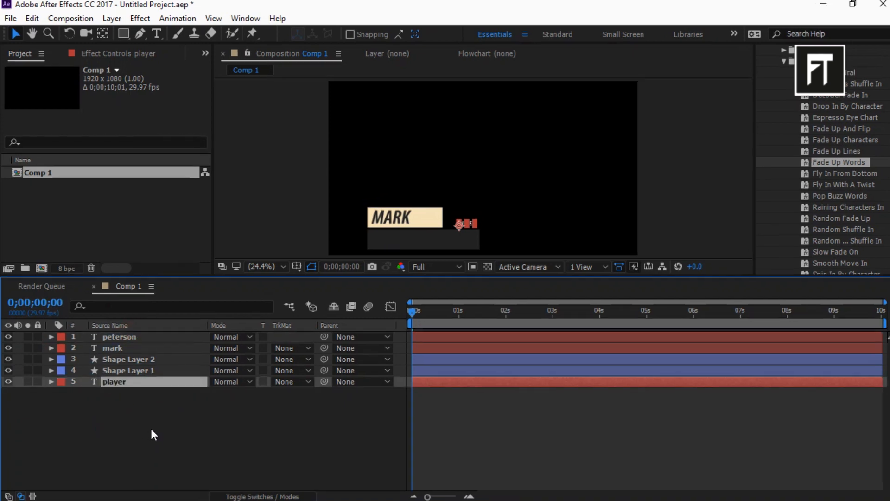
click(149, 427)
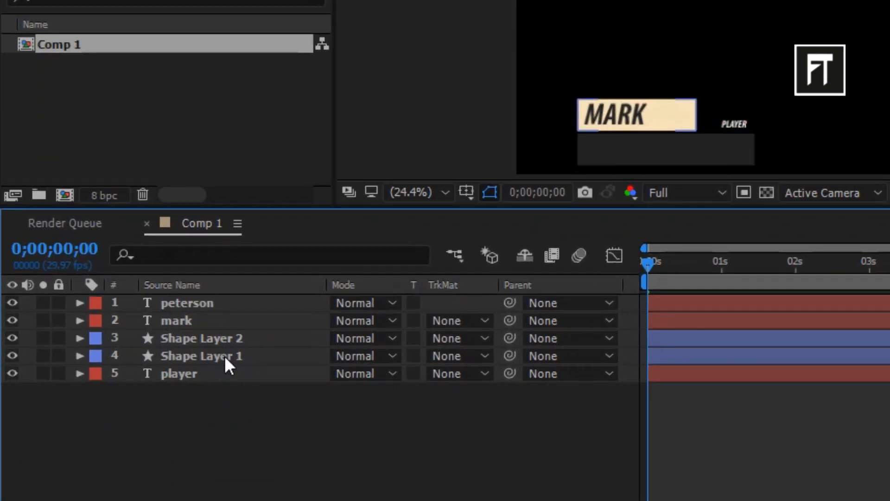
click(224, 324)
drag(233, 324, 239, 349)
click(246, 431)
Parent the last-name text to Shape Layer 2 and the first-name text to Shape Layer 1.
drag(509, 302, 216, 324)
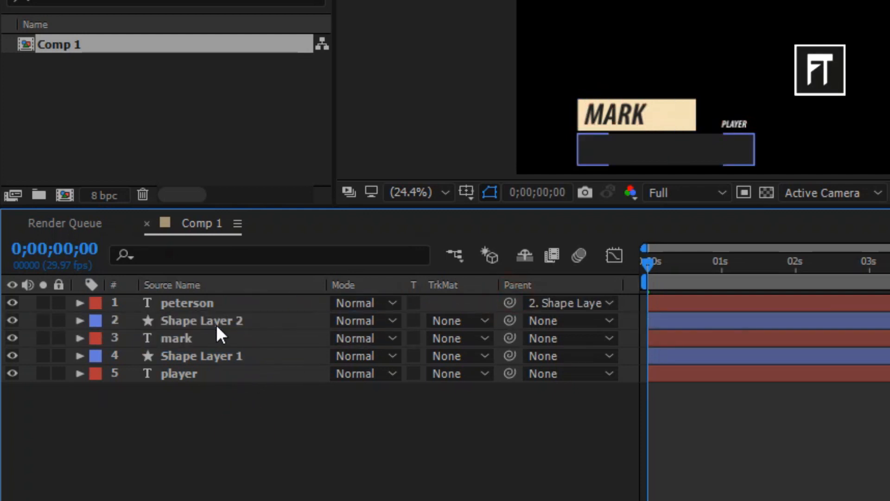
drag(490, 338, 242, 355)
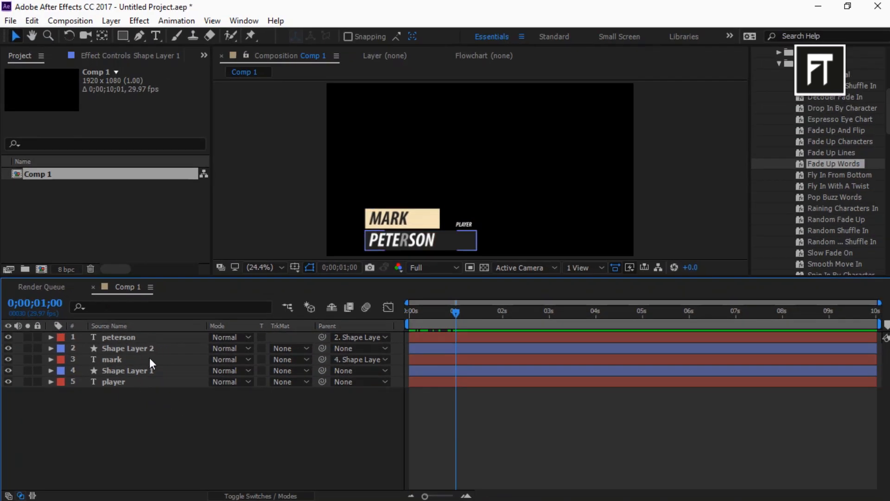
Add Position keyframes to Shape Layer 1 and Shape Layer 2 at 0;00;01;00.
click(152, 374)
ctrl+click(160, 351)
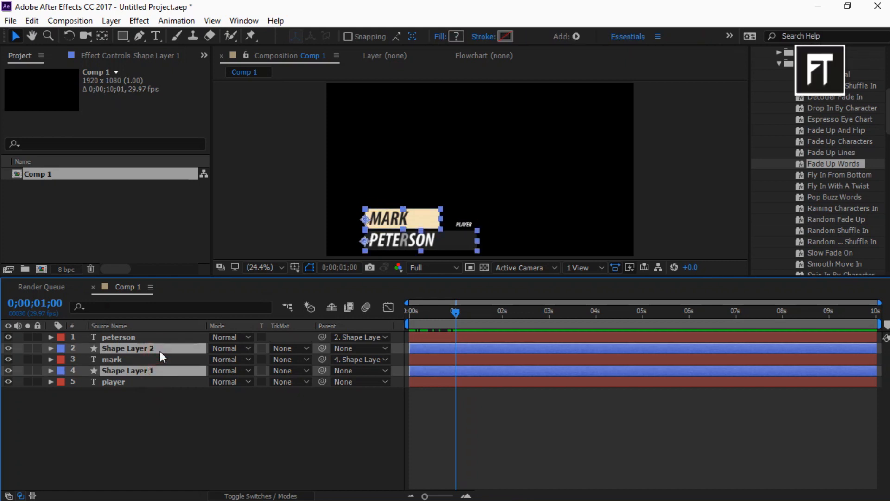
key(p)
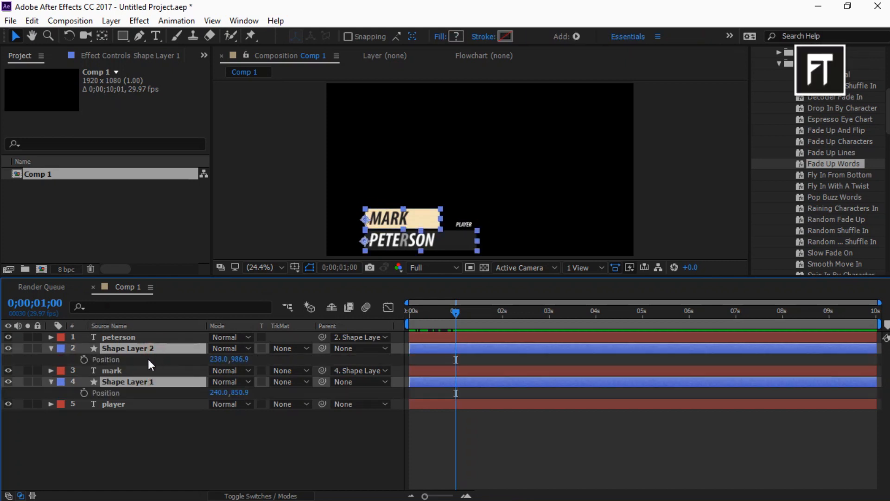
click(87, 359)
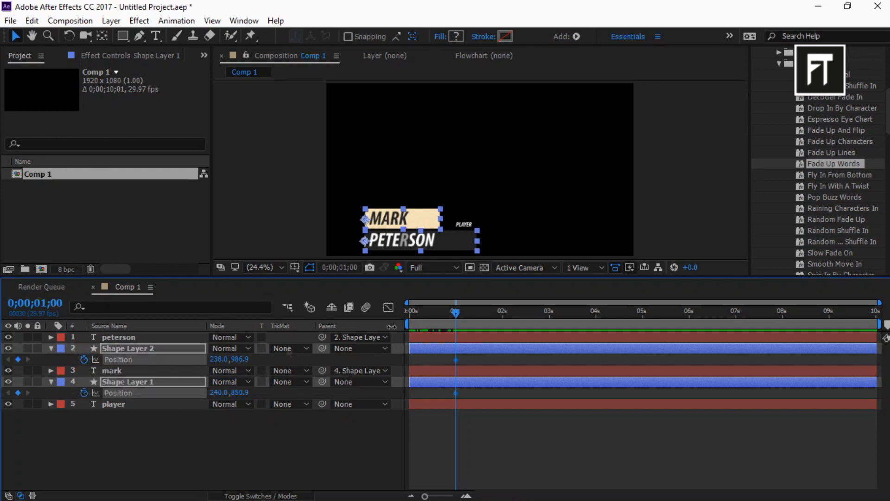
At 0;00;00;00, move both shape layers off-frame to the left, with X positions -753 for Shape Layer 2 and -751 for Shape Layer 1.
drag(454, 315, 394, 321)
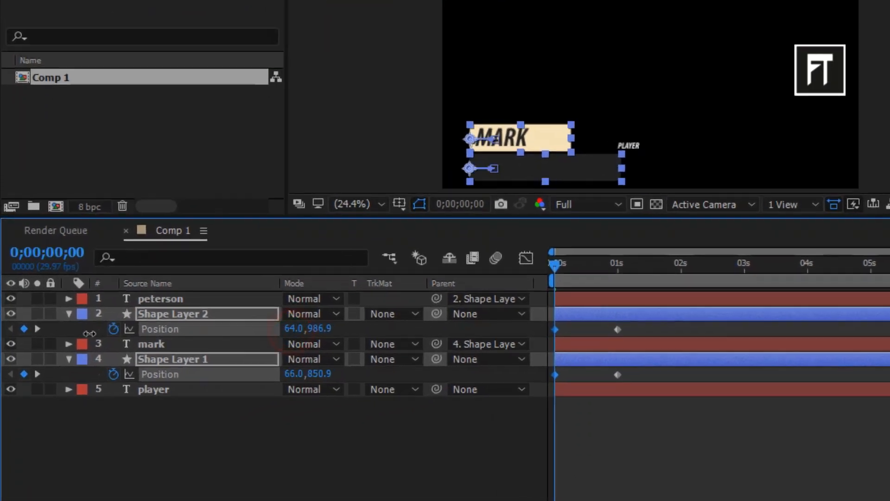
drag(216, 359, 49, 367)
drag(299, 321, 21, 330)
drag(309, 326, 62, 322)
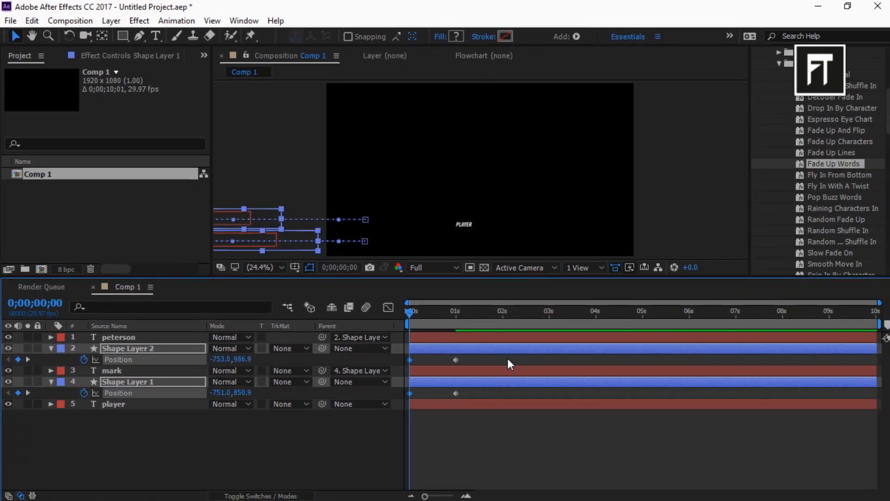
Apply Easy Ease to all Position keyframes of Shape Layer 1 and Shape Layer 2.
drag(508, 358, 391, 396)
right_click(407, 392)
mouse_move(519, 383)
click(618, 310)
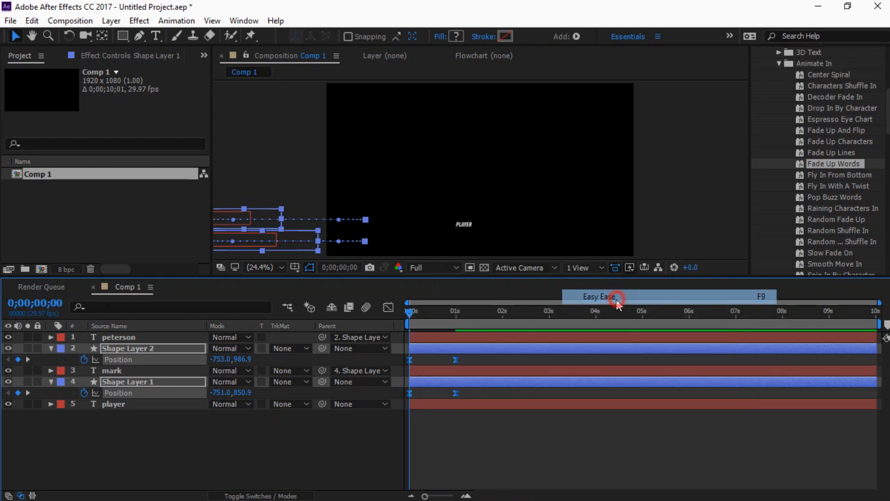
Reshape the speed graph of both shape layers' Position so the motion starts fast and slows into the end keyframes.
click(389, 307)
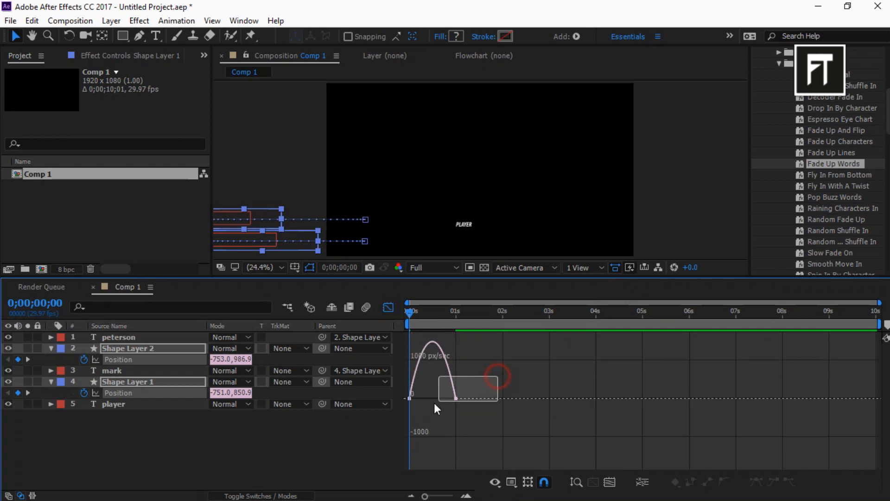
drag(404, 410, 433, 399)
click(394, 313)
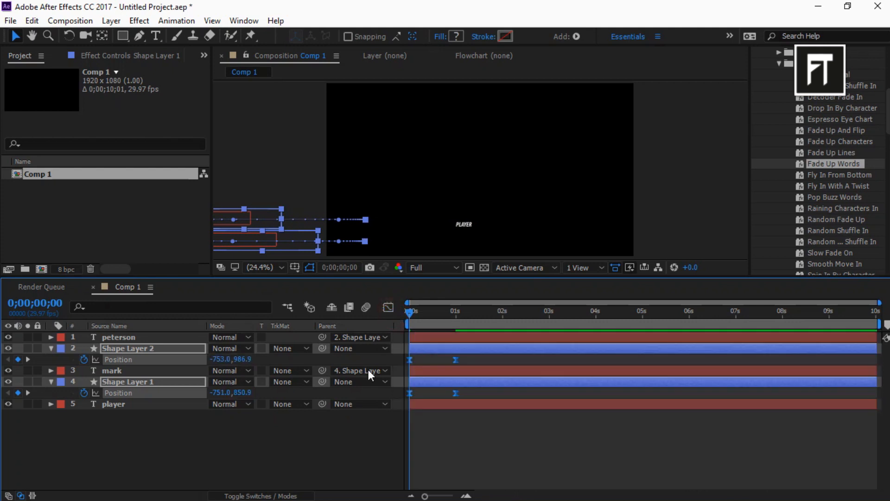
Play back the composition to check the slide-in of both rectangles and the text animation.
scroll(810, 183, up, 5)
scroll(808, 179, up, 2)
click(793, 99)
click(793, 99)
click(795, 98)
click(815, 113)
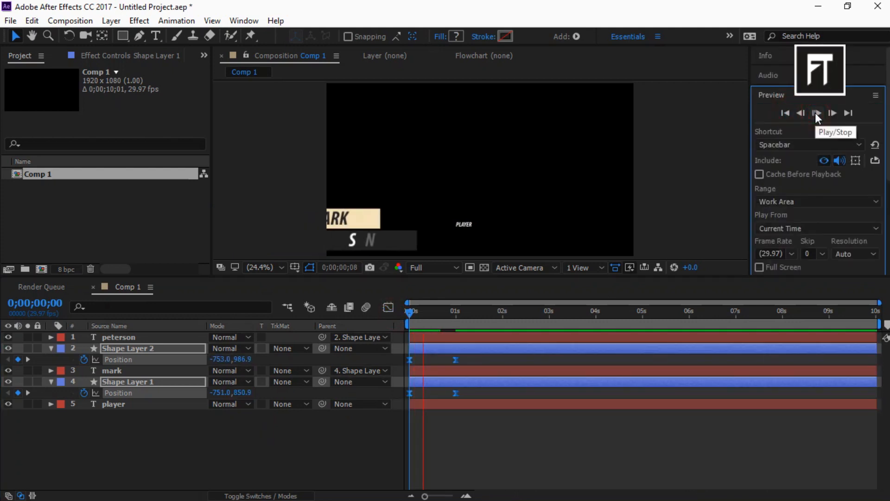
click(815, 113)
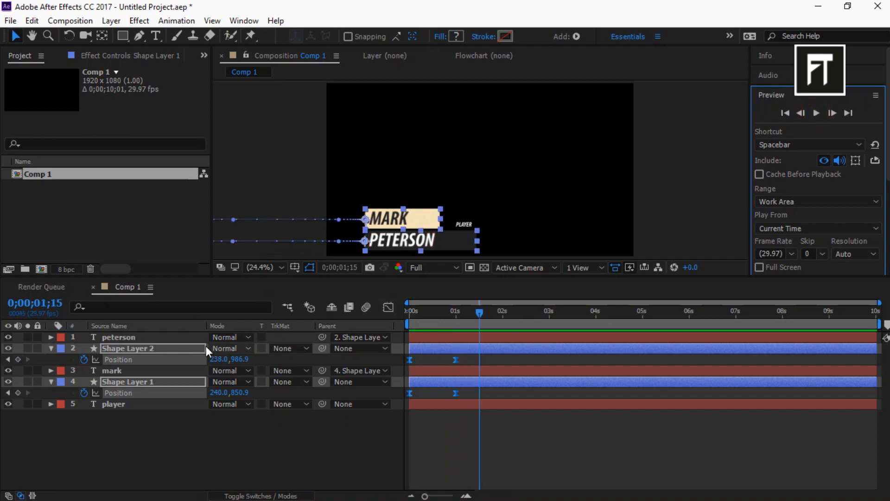
Delay Shape Layer 2 by about half a second and shift the last-name text's Start keyframes to begin at about 1 second.
click(168, 339)
key(u)
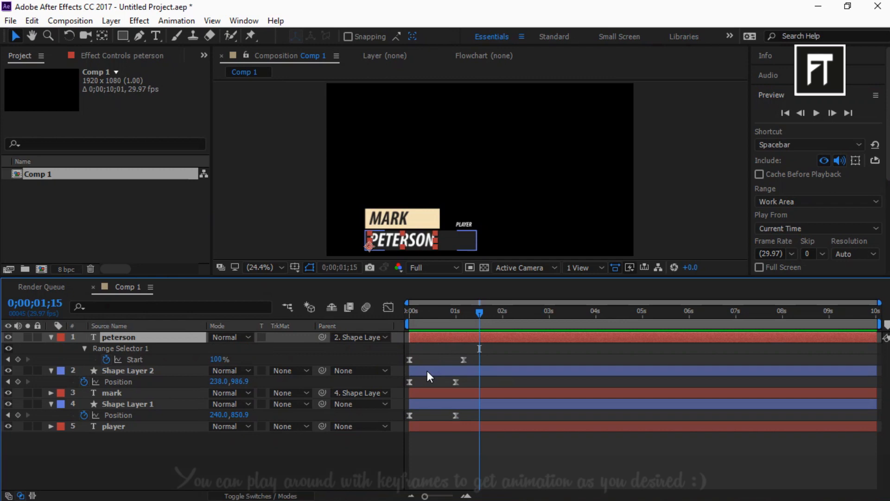
drag(428, 371, 454, 360)
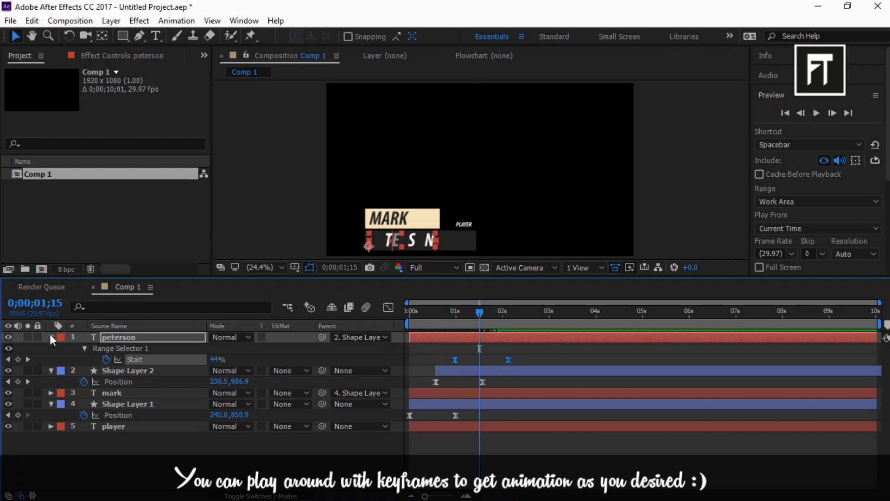
click(97, 451)
Keyframe the "player" text's Position to rise from 808.6, 975.9 at 0;00;01;16 to 808.6, 895.9 a few frames later.
click(133, 428)
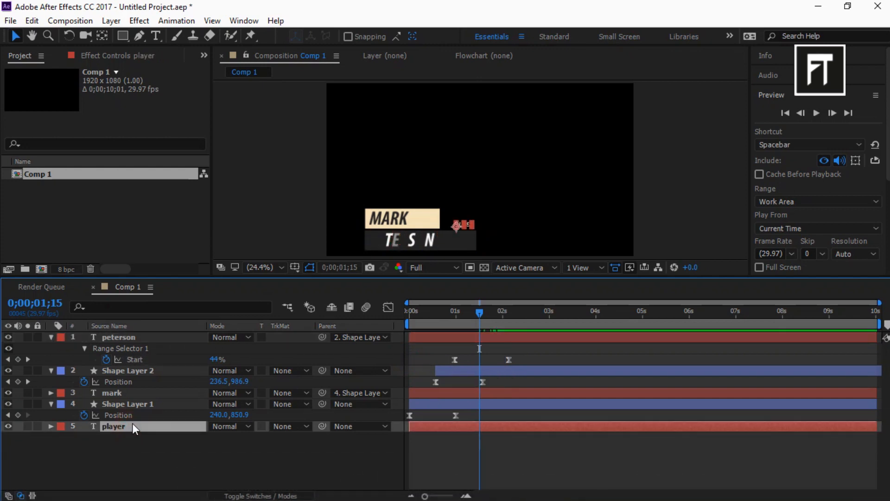
key(p)
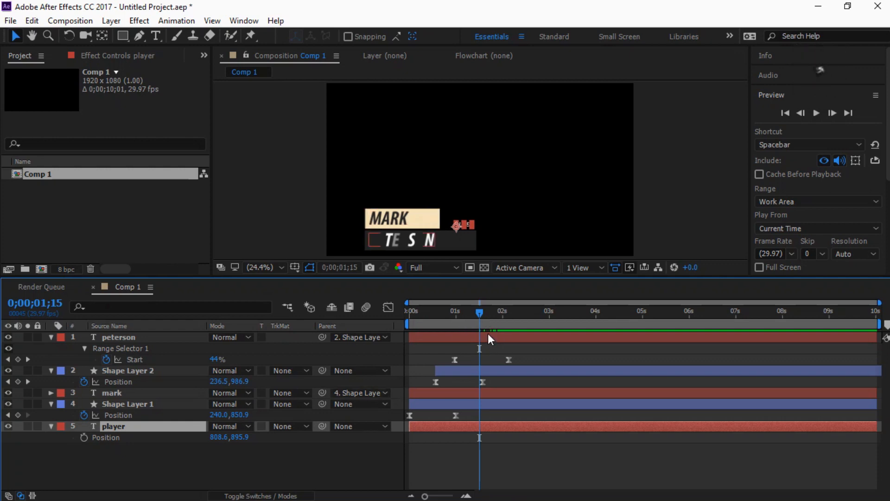
mouse_move(479, 312)
mouse_down()
mouse_move(472, 316)
mouse_move(482, 318)
mouse_up()
click(83, 437)
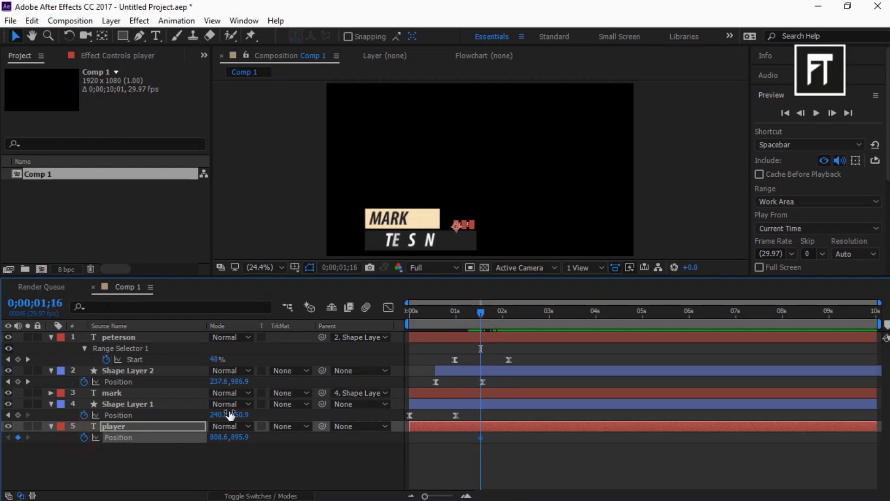
drag(480, 438, 489, 438)
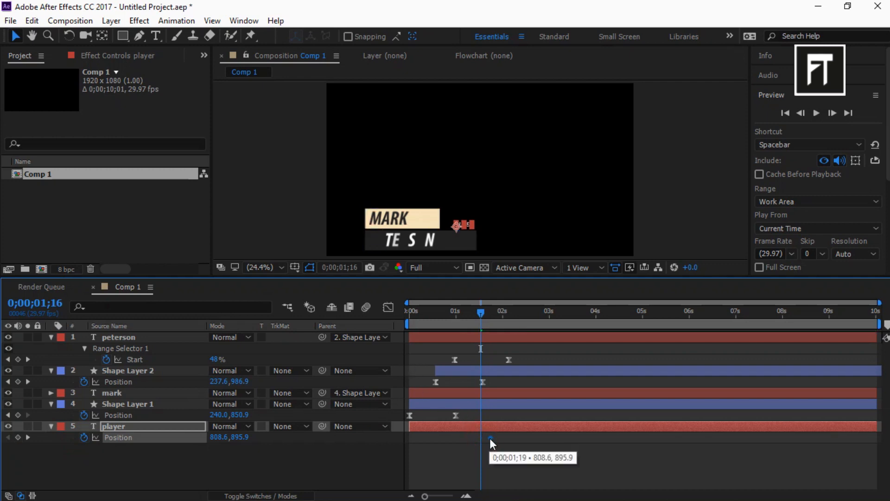
drag(244, 439, 281, 440)
Apply Easy Ease to both Position keyframes of the "player" text.
click(482, 438)
right_click(483, 438)
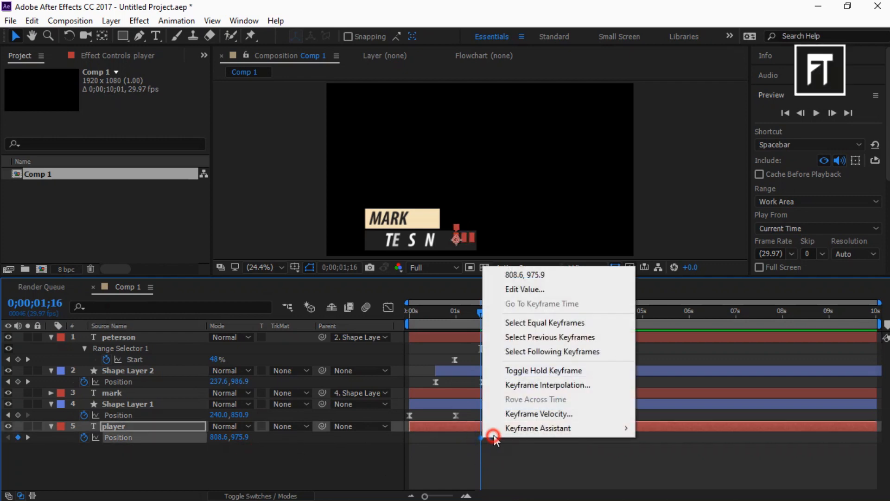
mouse_move(547, 428)
click(681, 295)
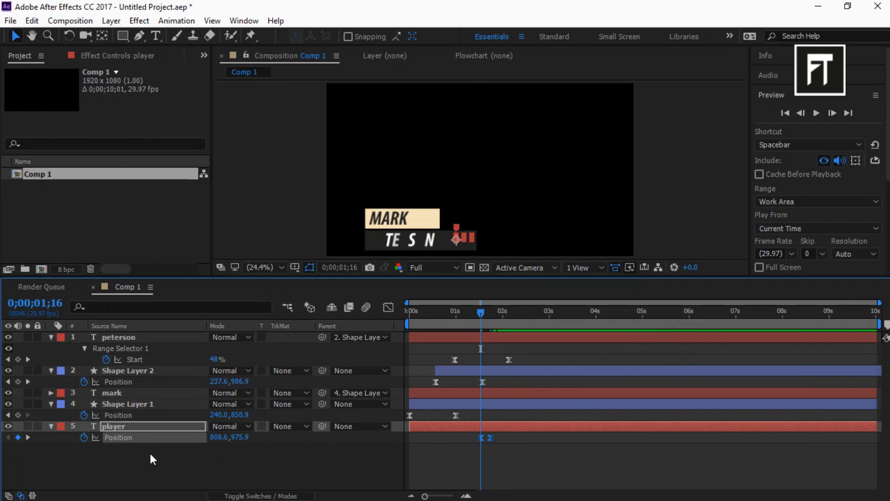
Keyframe the "player" text's Opacity from 0% at 0;00;01;14 to 100% at 0;00;01;16.
click(145, 428)
key(t)
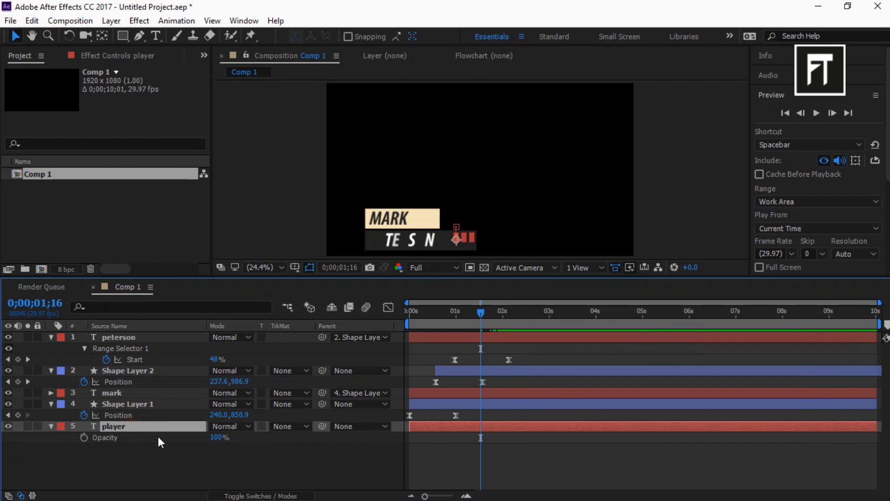
click(84, 437)
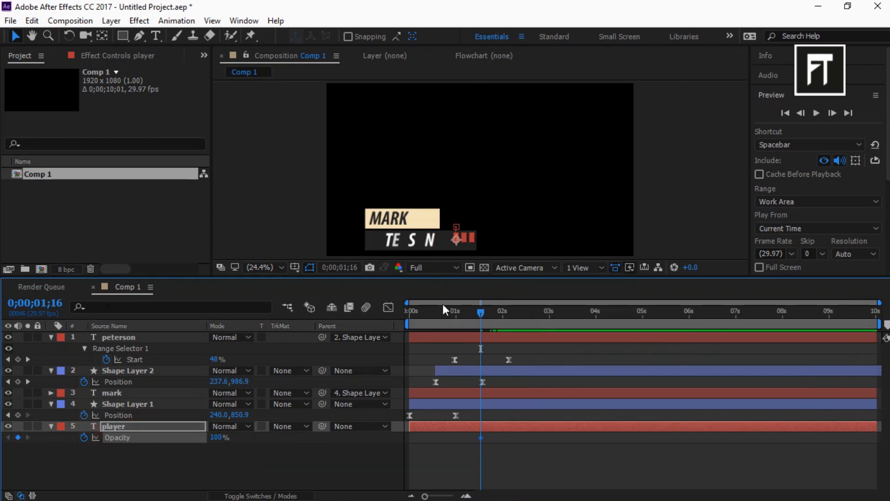
drag(481, 318, 478, 316)
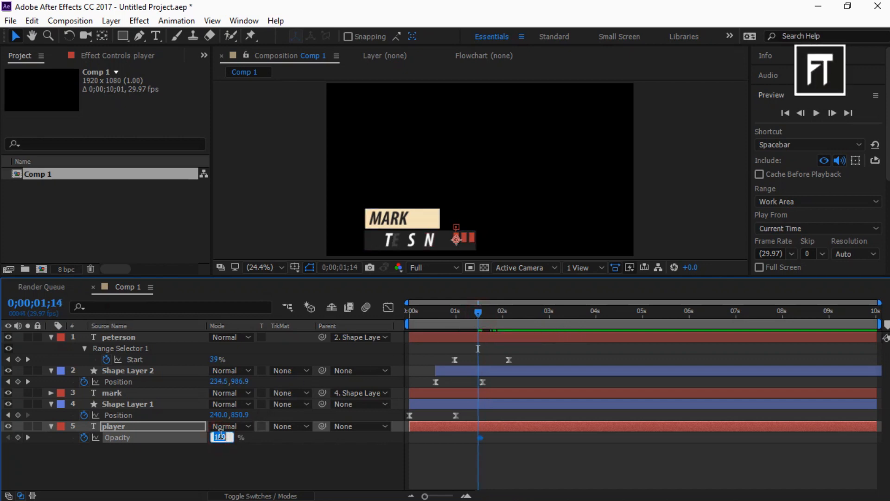
click(250, 464)
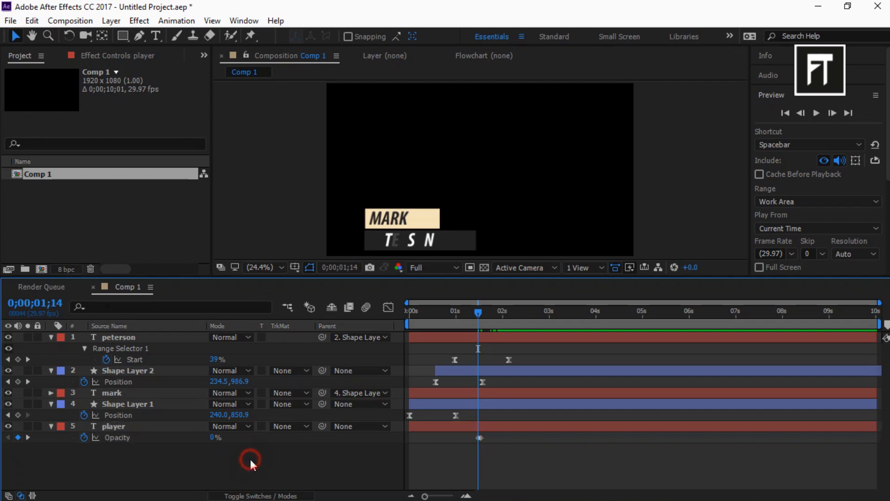
click(792, 102)
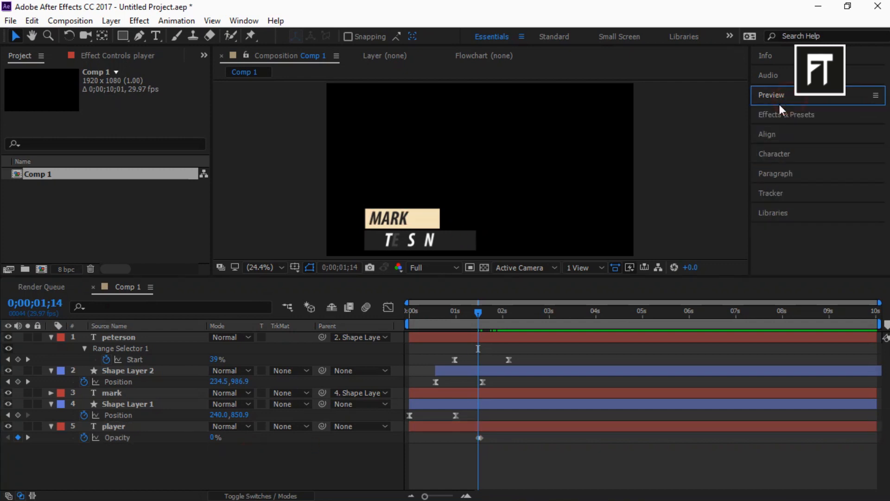
Pre-compose all five layers into a new composition named "lower third 1".
drag(95, 467, 147, 338)
right_click(148, 338)
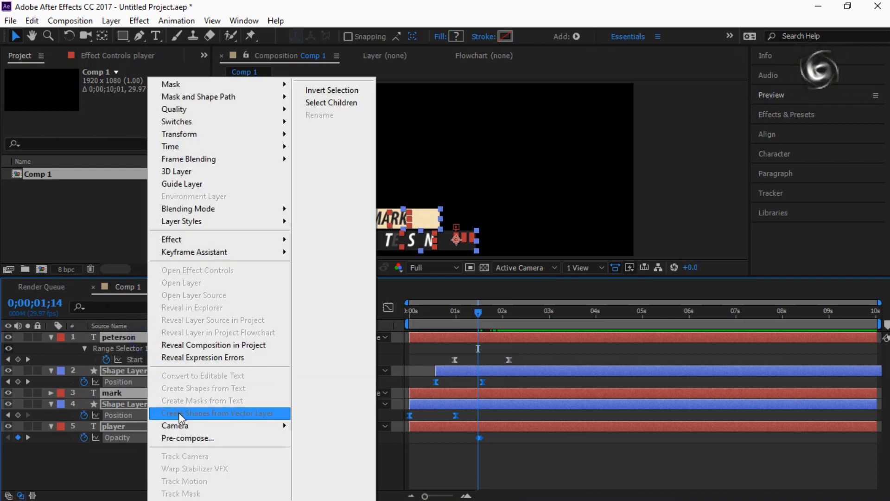
click(176, 435)
text(lower thit)
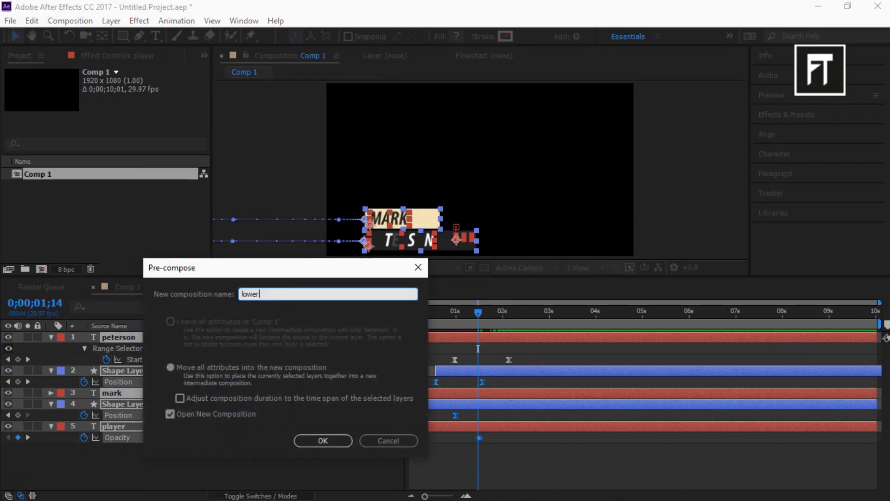
key(Return)
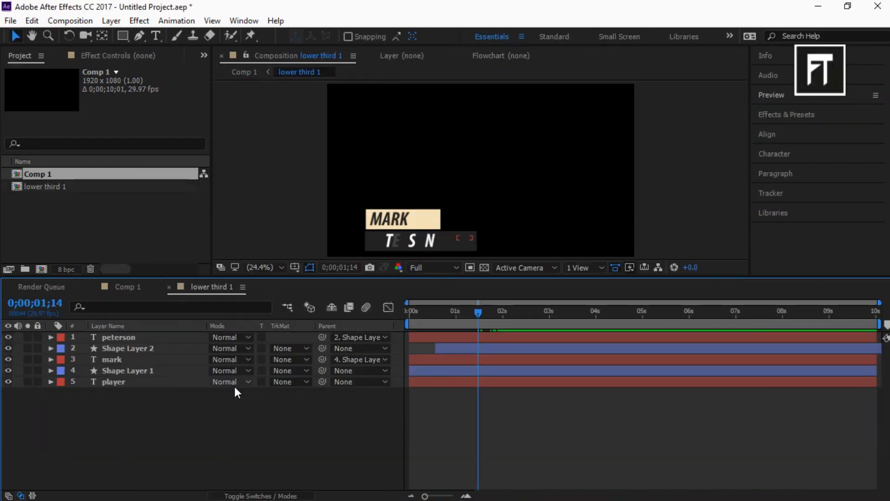
In Comp 1, move the lower third 1 layer left to the action-safe edge, using temporary title/action safe guides.
click(140, 284)
click(310, 267)
click(312, 278)
click(15, 35)
drag(452, 240, 430, 240)
click(247, 367)
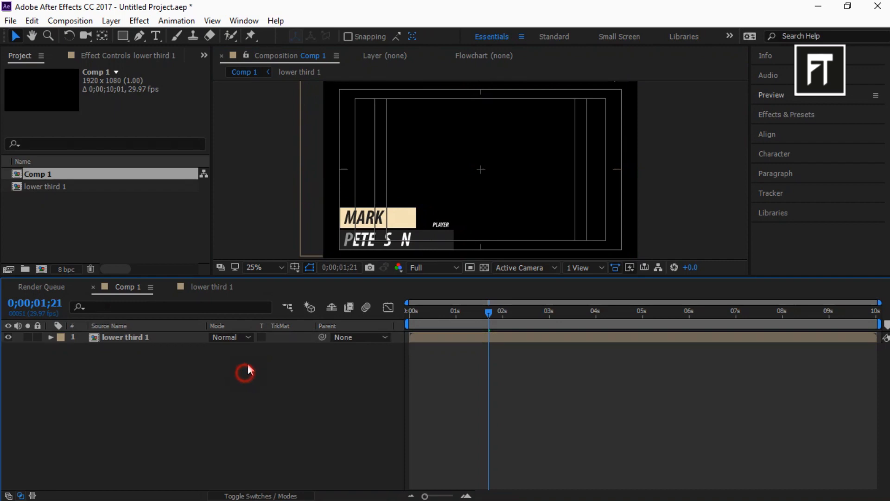
click(310, 268)
click(311, 286)
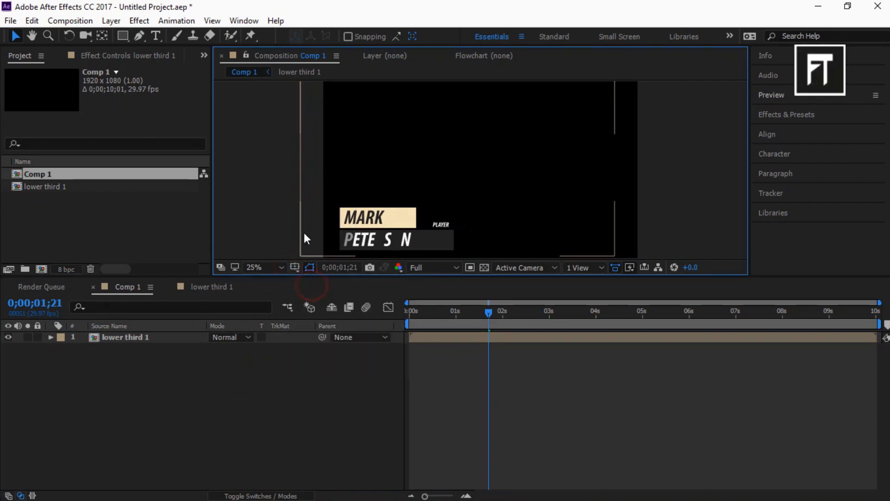
Draw a rectangle directly left of the lower third, with its right edge at the bars' left edge and spanning both bars' height.
click(129, 38)
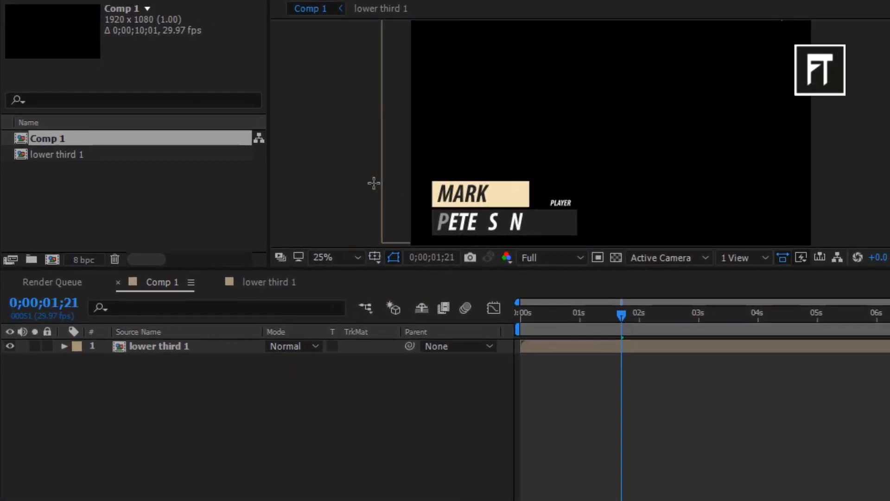
mouse_move(374, 183)
mouse_down()
mouse_move(429, 193)
mouse_move(430, 239)
mouse_up()
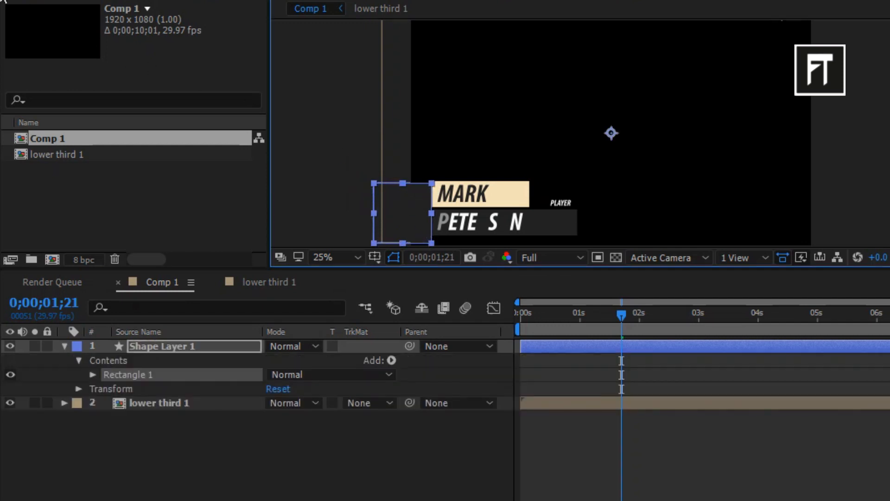
key(v)
drag(395, 230, 395, 225)
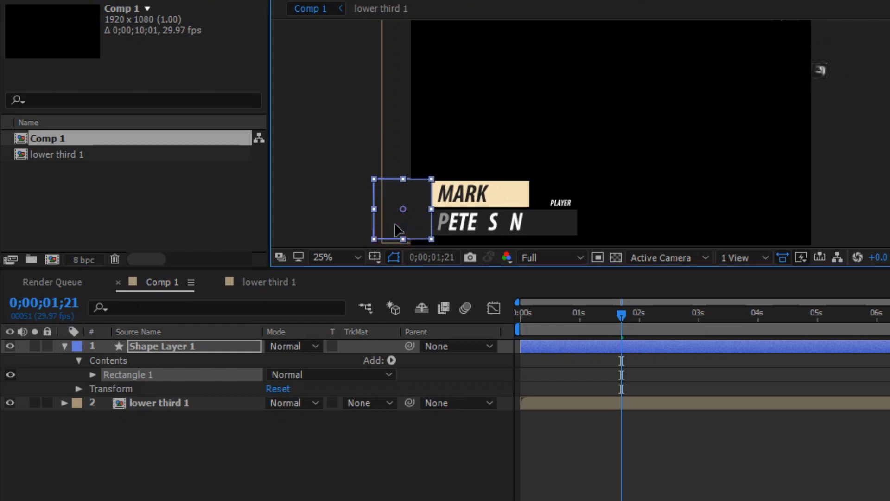
Set the lower third 1 layer's track matte to Alpha Inverted, using the new rectangle layer above it.
click(66, 344)
click(255, 422)
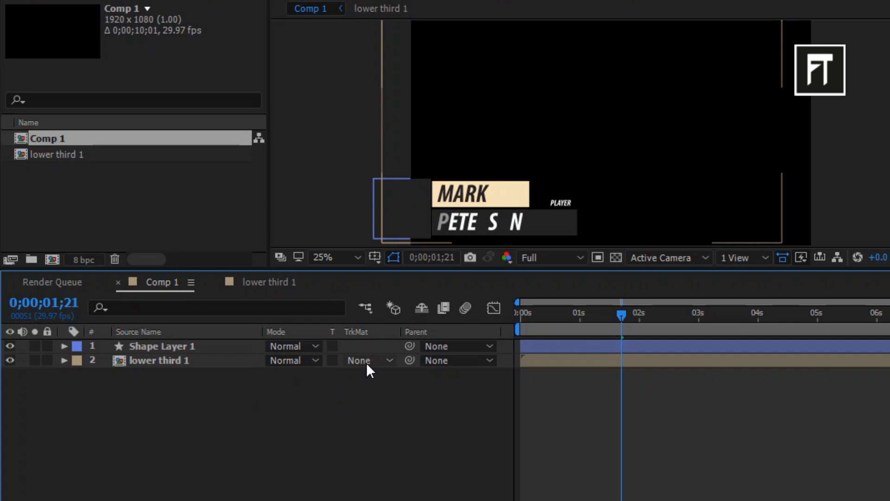
click(367, 361)
click(382, 419)
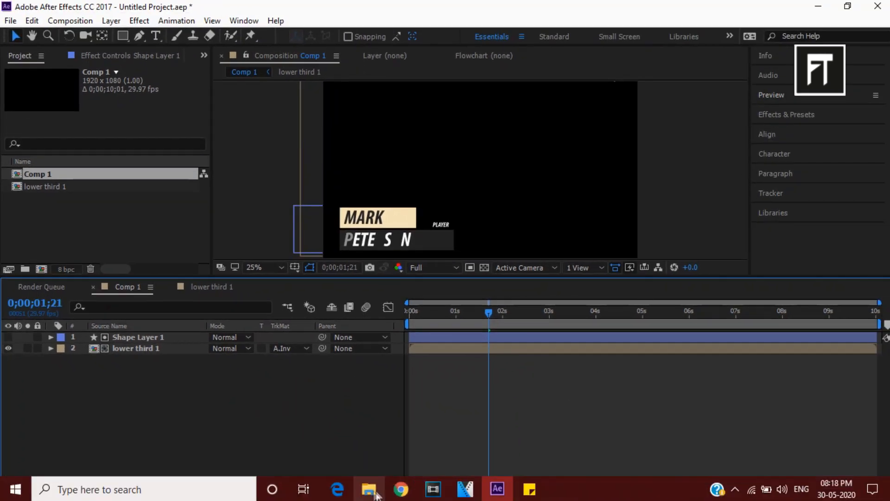
Import the football player video from File Explorer into Comp 1 and place it beneath the lower third 1 layer.
click(379, 492)
drag(147, 116, 246, 432)
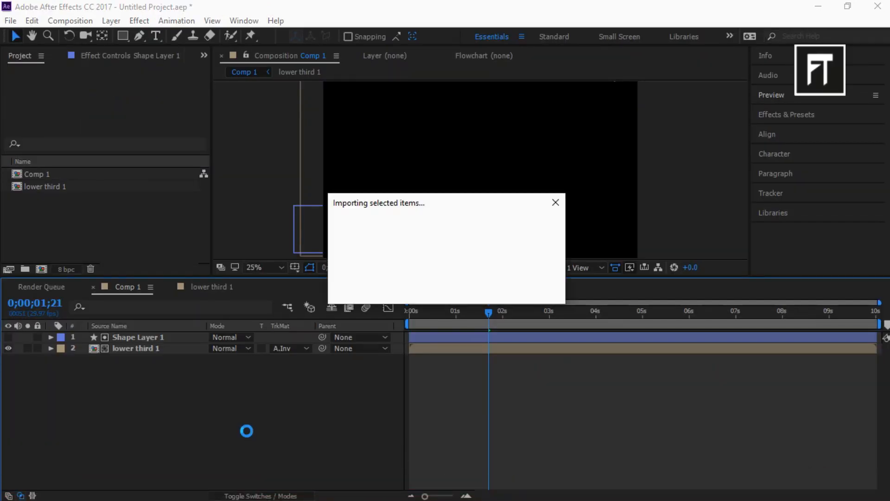
drag(160, 339, 188, 380)
Shorten the work area to about 2.5 seconds and play the lower third over the footage from the first frame.
click(790, 95)
drag(880, 324, 524, 323)
click(785, 113)
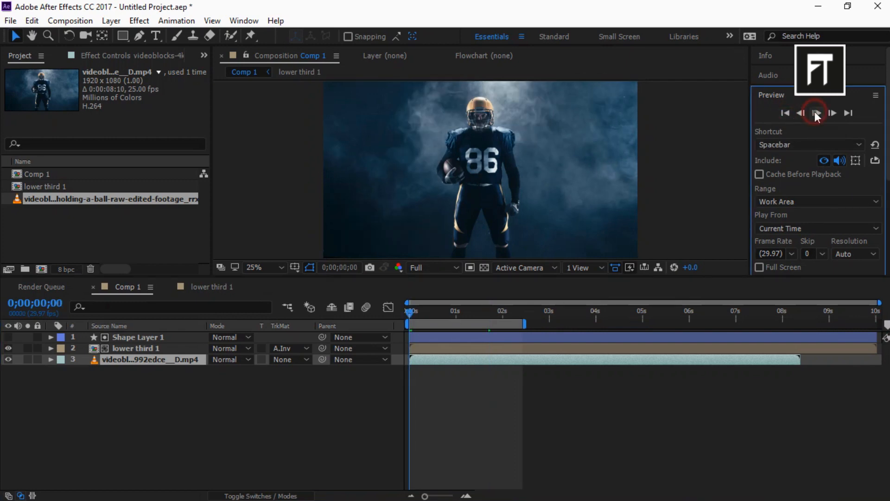
click(817, 113)
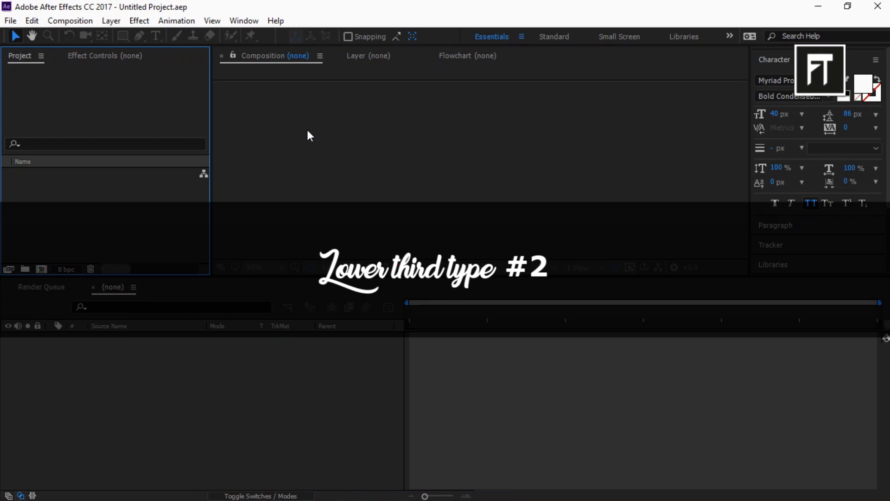
Create a 1920 x 1080, 29.97 fps composition lasting 0;00;10;01 and overlay both the proportional grid and the regular grid.
click(41, 269)
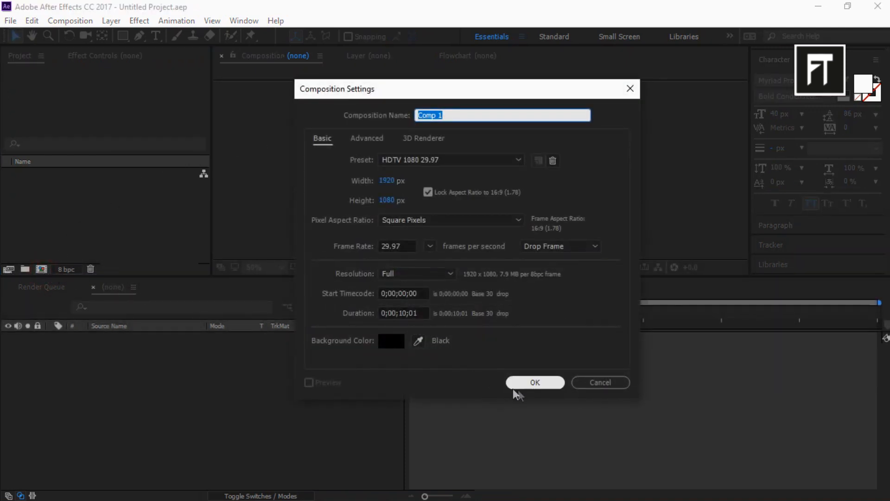
click(535, 383)
click(295, 266)
click(325, 298)
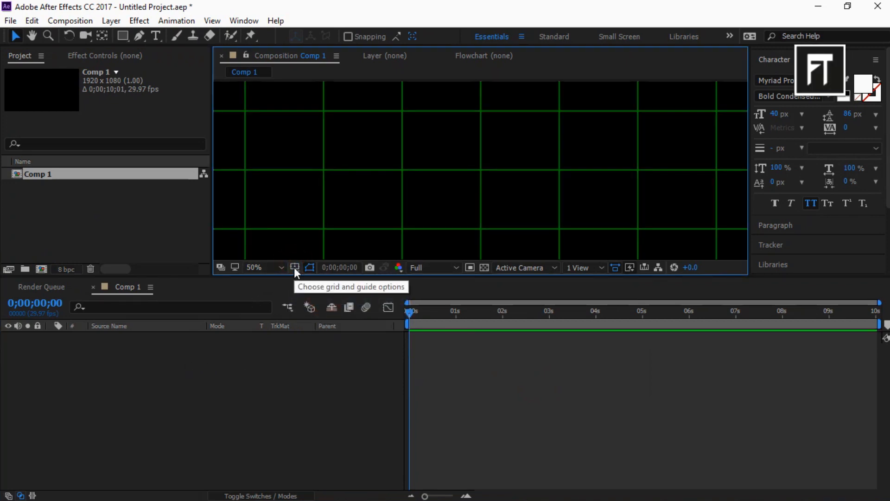
click(294, 268)
click(320, 313)
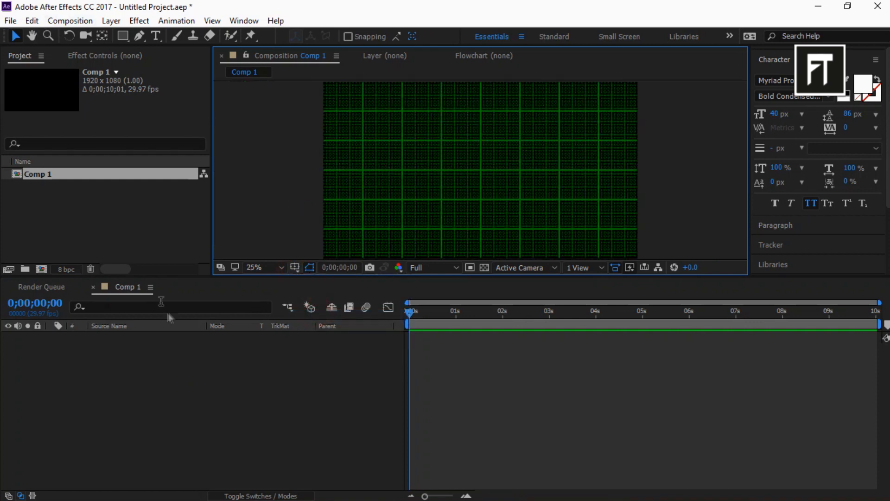
click(262, 267)
click(297, 30)
click(237, 367)
Draw a small horizontal rectangle in the lower-left area of the frame and set its fill to white FFFFFF.
click(124, 38)
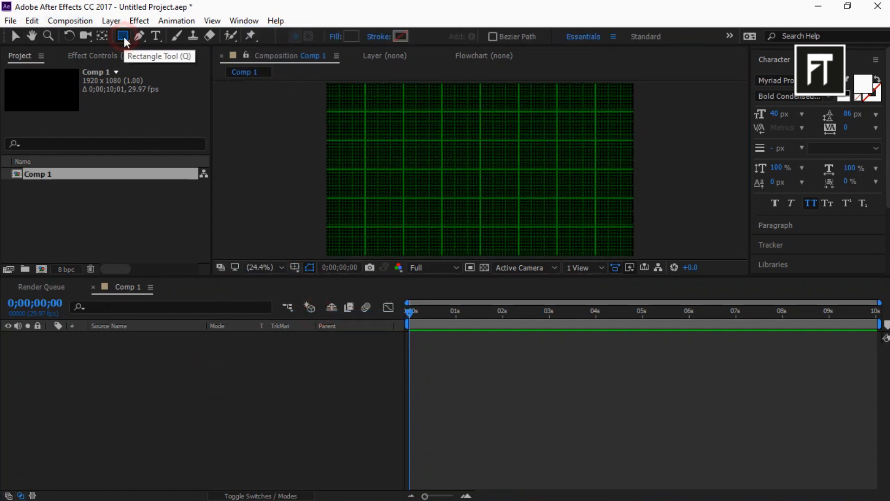
drag(362, 210, 426, 229)
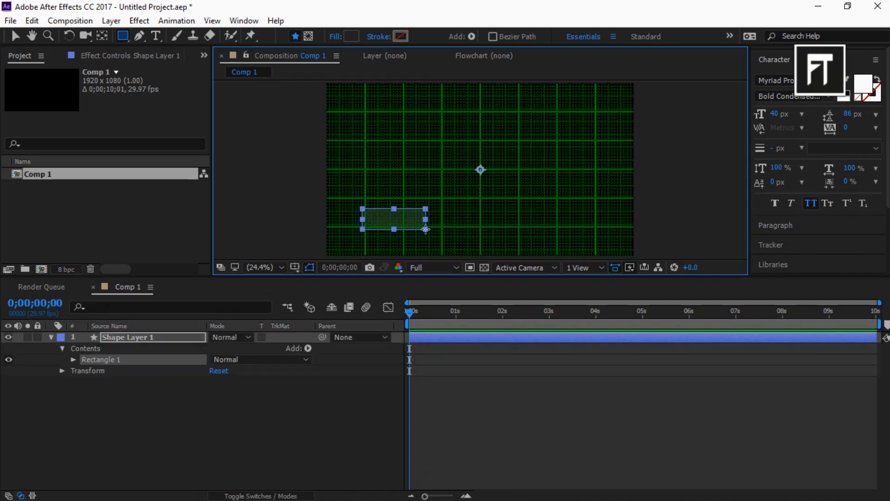
click(351, 36)
drag(126, 187, 34, 130)
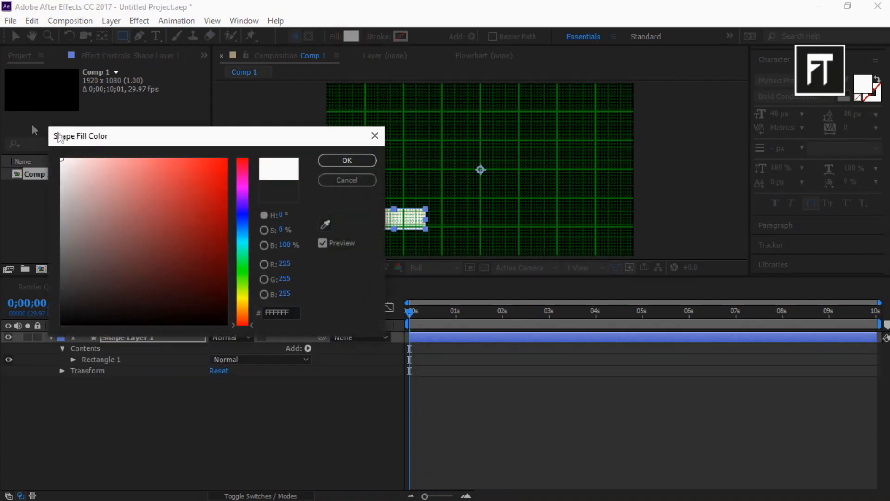
click(352, 160)
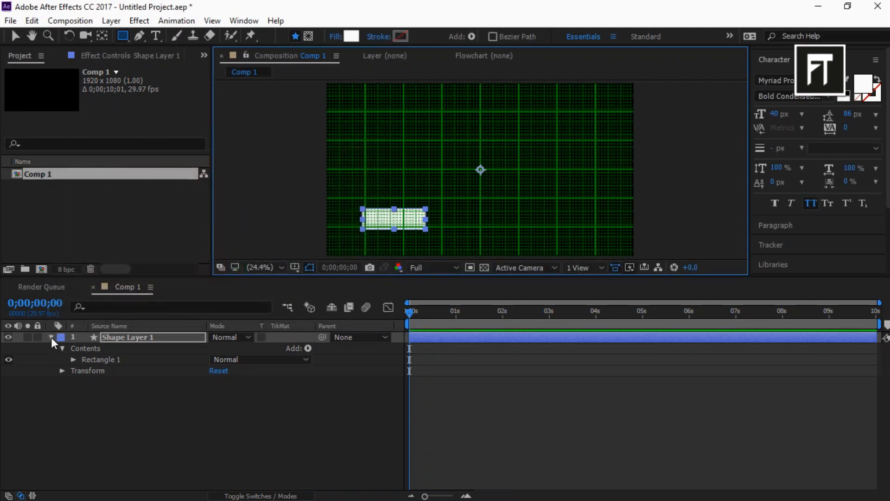
Move the rectangle layer's anchor point to the middle of the rectangle's left edge.
click(102, 36)
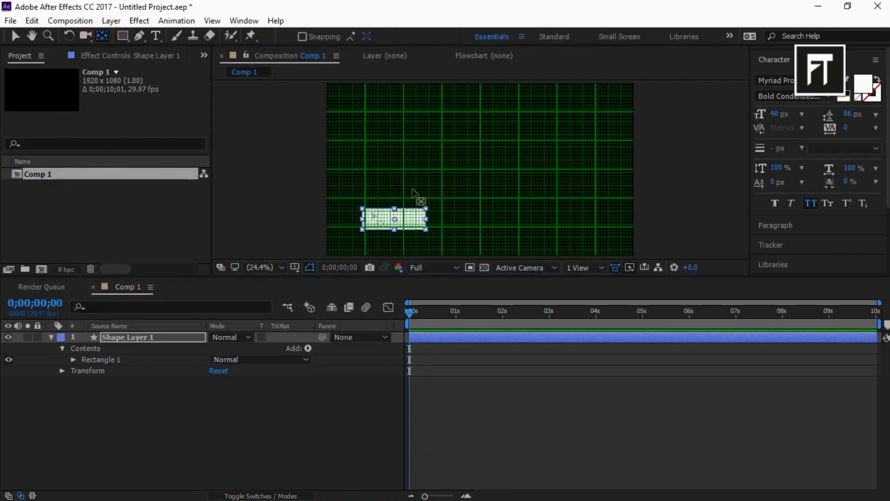
click(191, 335)
mouse_move(480, 169)
mouse_down()
mouse_move(371, 208)
mouse_move(367, 220)
mouse_up()
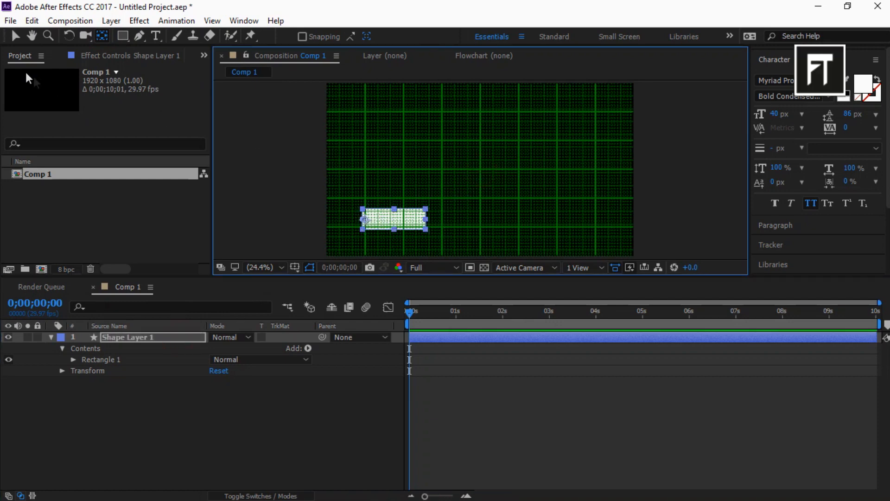
scroll(431, 146, up, 5)
scroll(408, 214, down, 1)
drag(434, 164, 423, 160)
Duplicate the rectangle layer, place the copy just below and further left, and widen it to align with the upper rectangle's right edge.
click(14, 37)
click(163, 338)
key(ctrl+d)
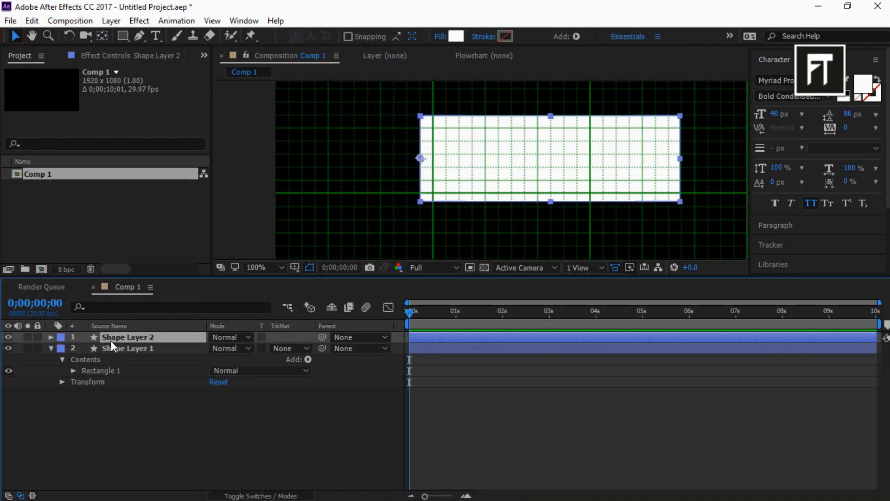
scroll(385, 196, down, 4)
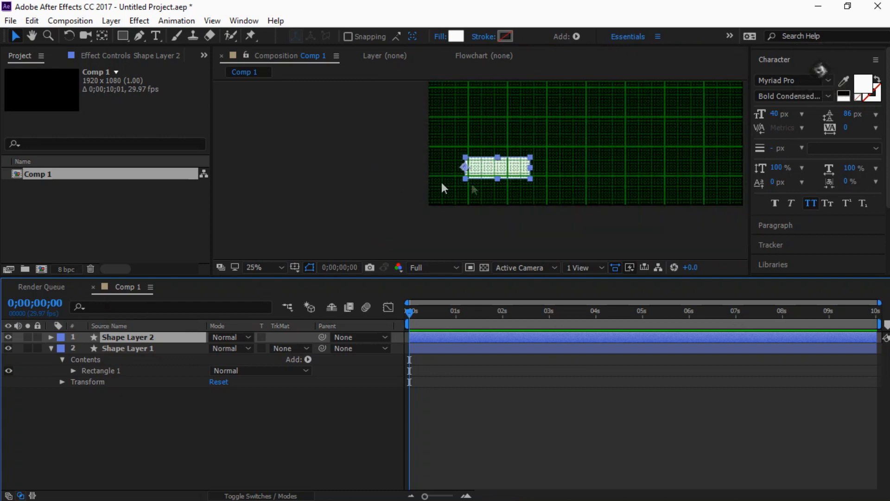
scroll(485, 184, up, 2)
drag(487, 175, 432, 216)
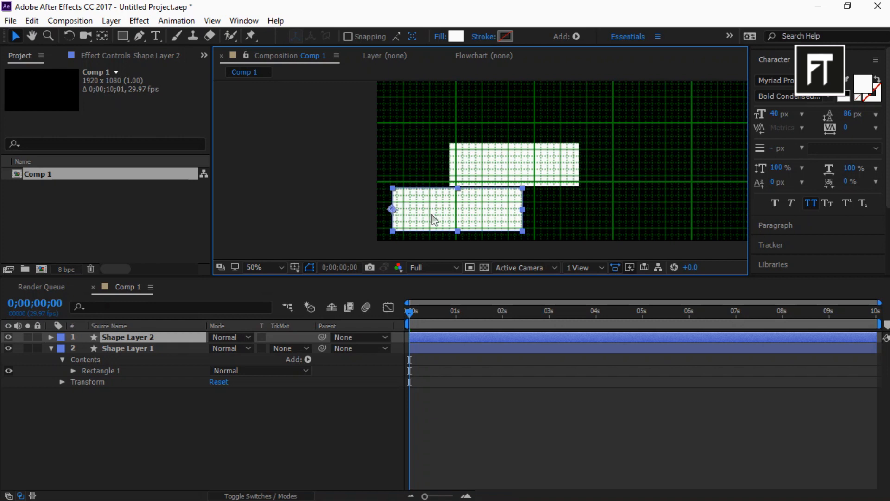
mouse_move(523, 209)
mouse_down()
mouse_move(580, 211)
mouse_move(538, 203)
mouse_up()
click(253, 392)
Turn off the proportional grid and the regular grid, and collapse Shape Layer 1's properties.
click(294, 267)
click(348, 297)
click(294, 267)
click(318, 314)
click(51, 348)
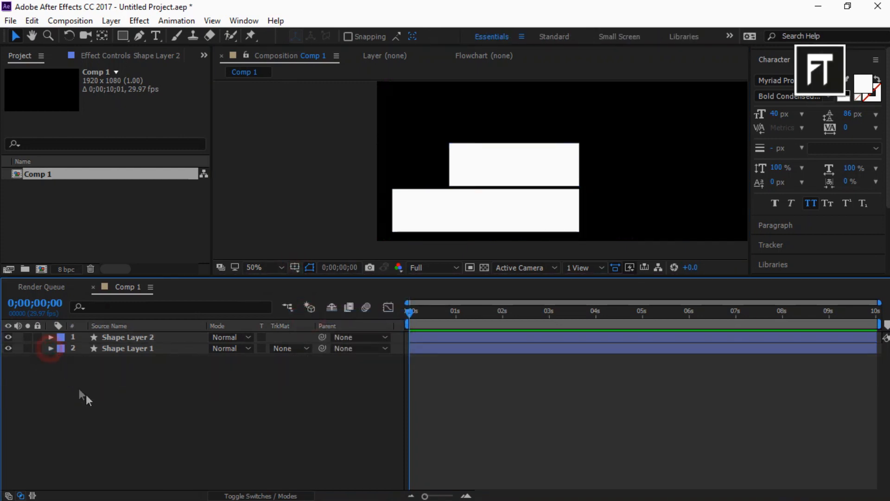
Move Shape Layer 1 above Shape Layer 2 and duplicate it twice.
click(155, 350)
drag(155, 351, 162, 336)
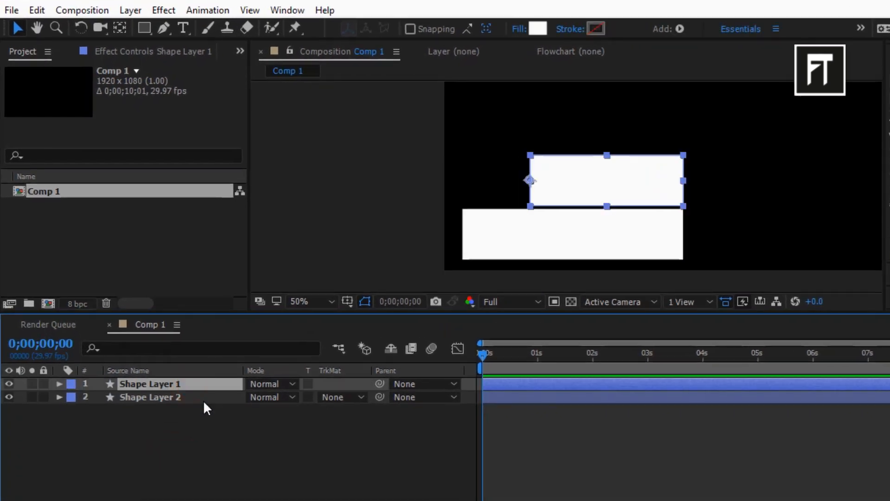
key(ctrl+d)
key(ctrl+d)
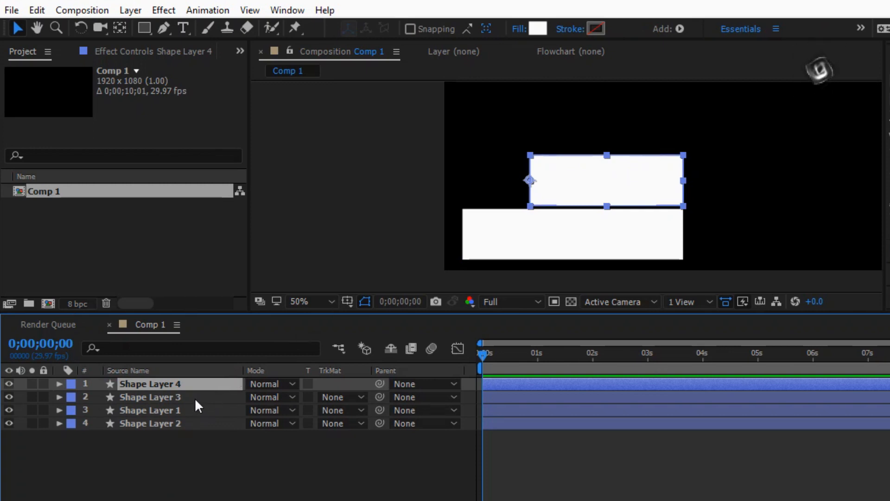
Set Shape Layer 3's fill colour to FF8A00.
click(195, 396)
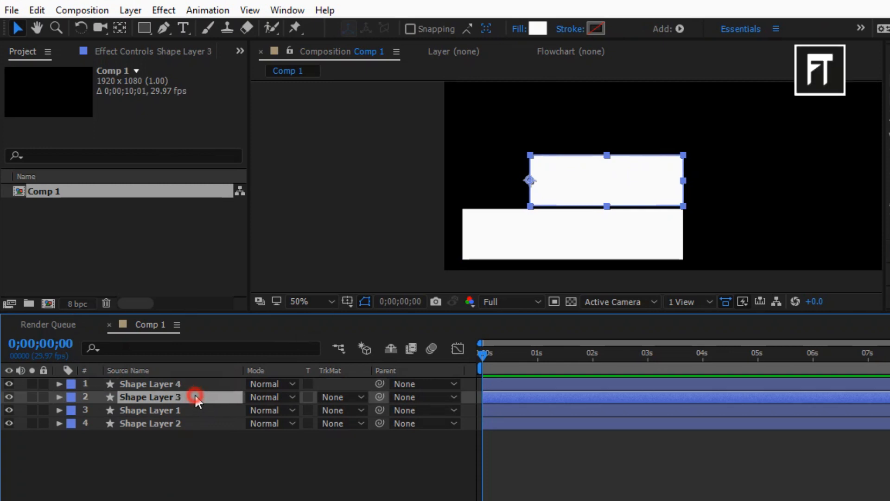
click(538, 30)
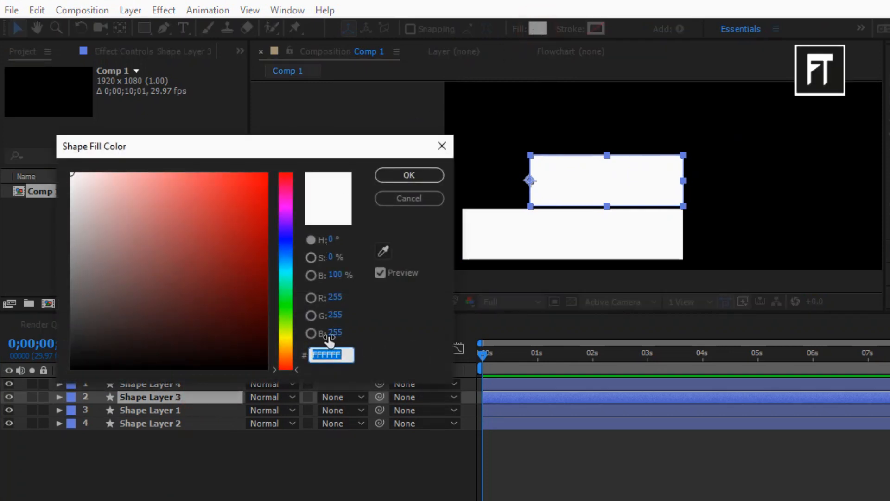
text(FF8A00)
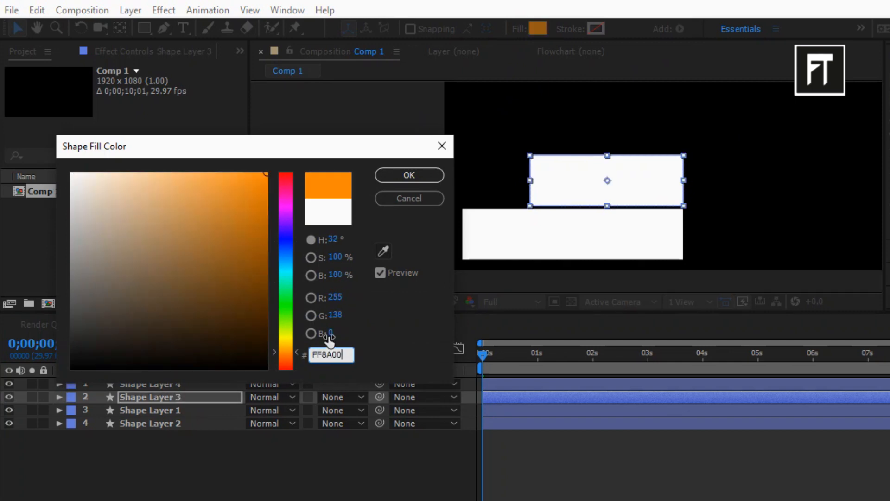
key(Return)
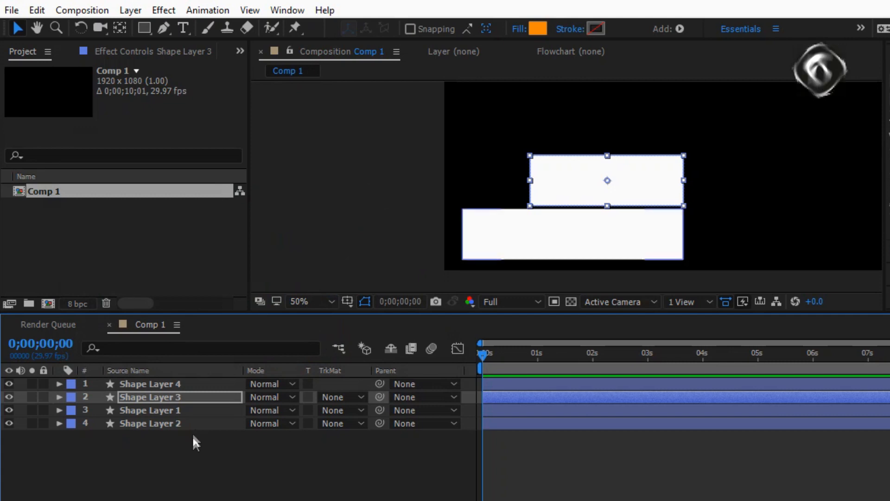
Add a text layer above all the shape layers and enter the person's first name.
click(176, 463)
right_click(175, 462)
mouse_move(249, 320)
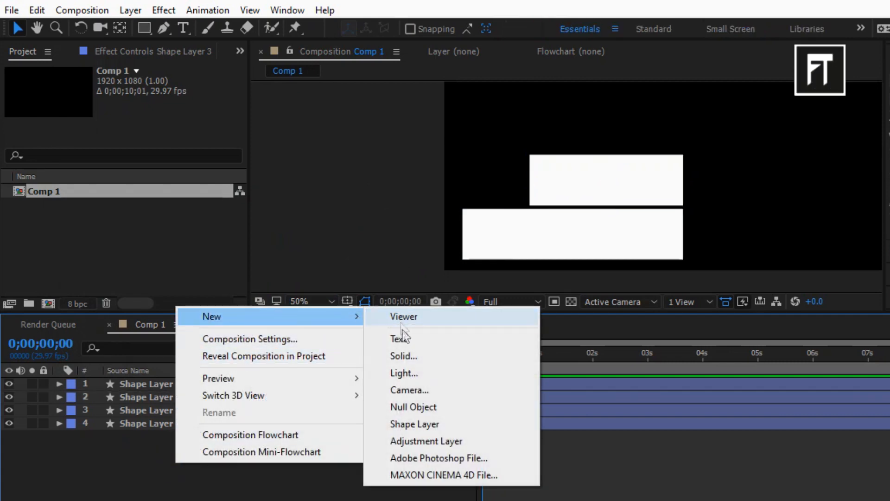
click(402, 338)
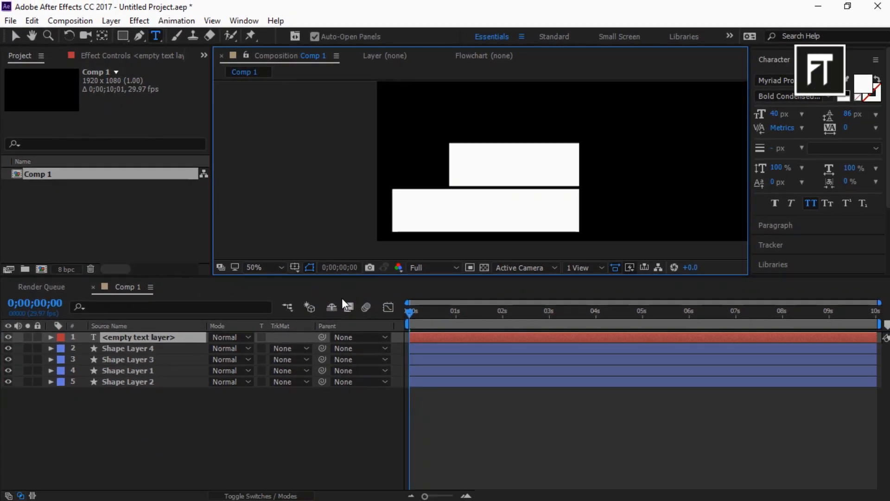
text(kylie)
scroll(503, 175, down, 2)
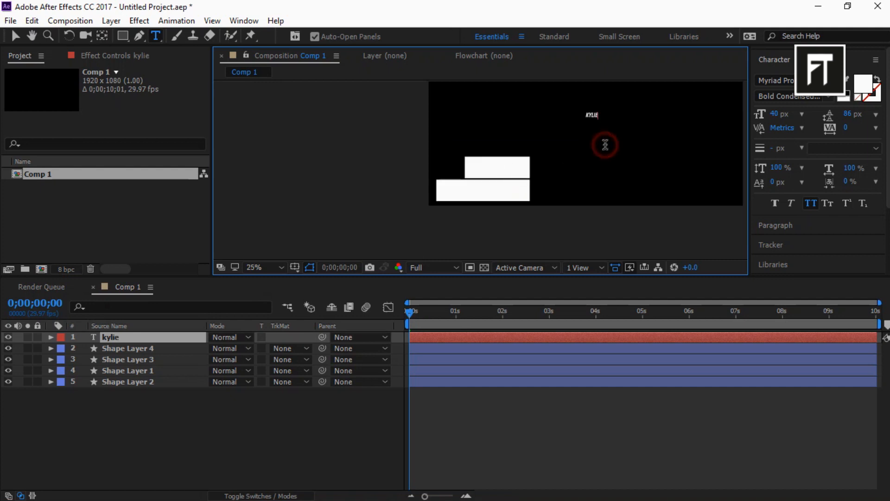
Set the first-name text's size to 120 px and place it over the upper rectangle.
click(779, 113)
text(120)
key(Return)
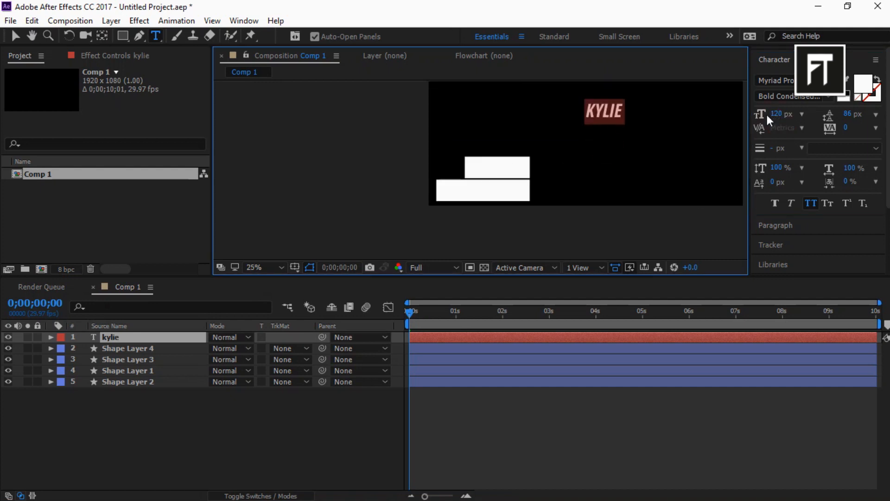
click(682, 129)
drag(671, 132, 574, 189)
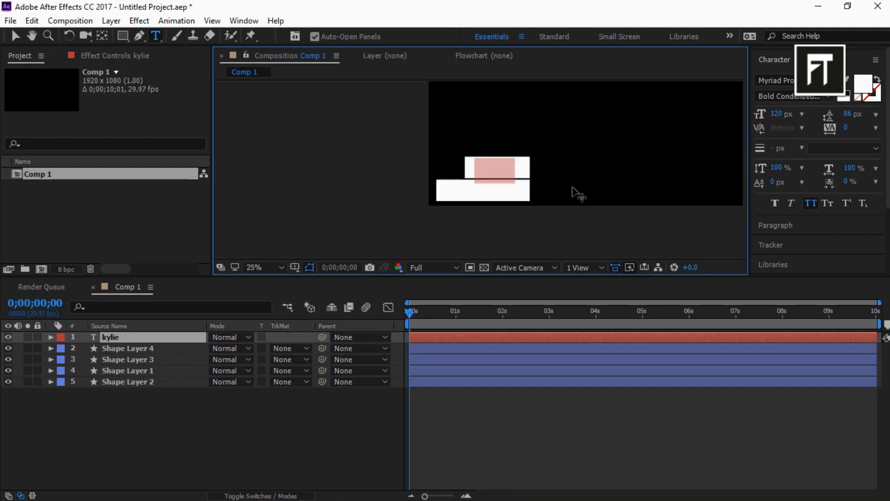
Apply the first-name text as Shape Layer 4's alpha matte and nudge the text up to centre it vertically in the orange rectangle.
scroll(543, 178, up, 2)
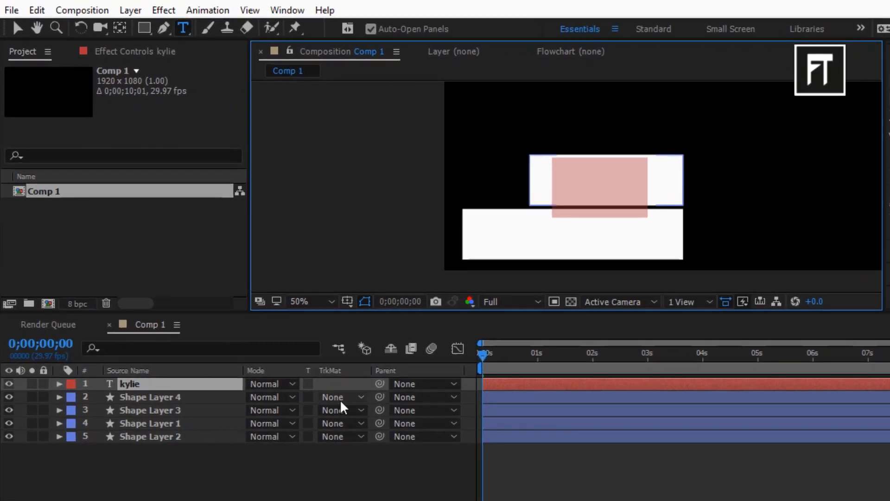
click(341, 401)
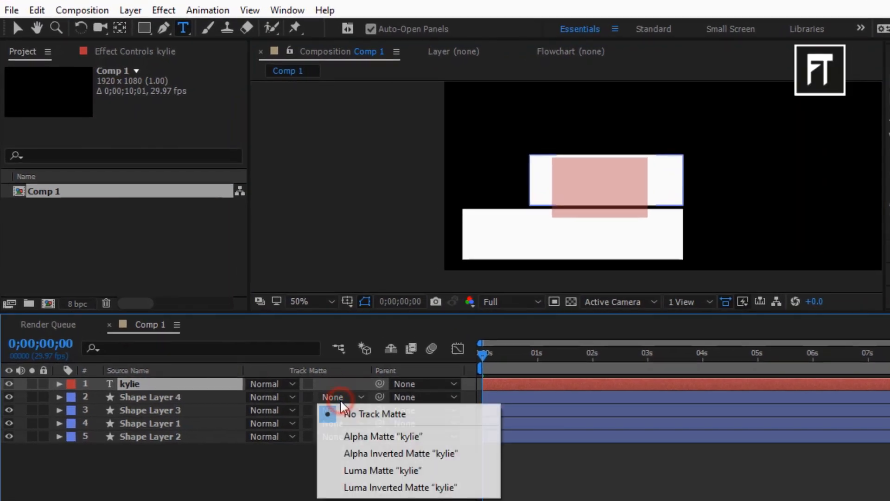
click(350, 433)
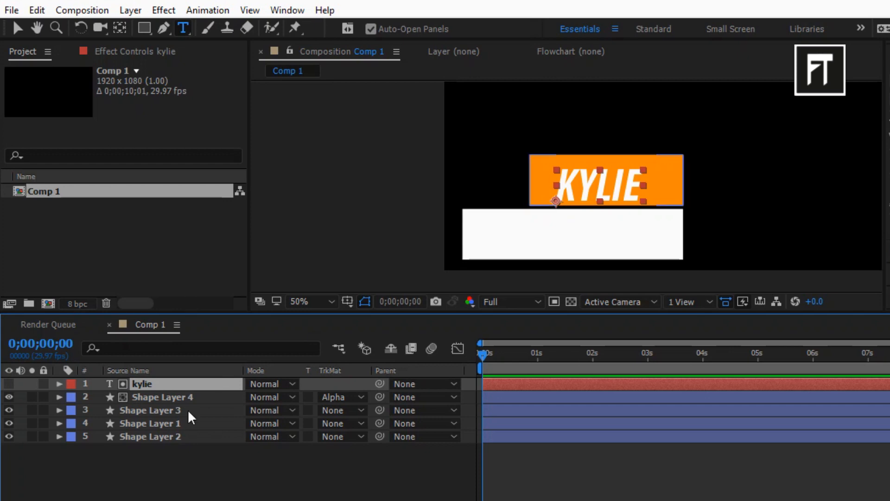
drag(647, 208, 648, 202)
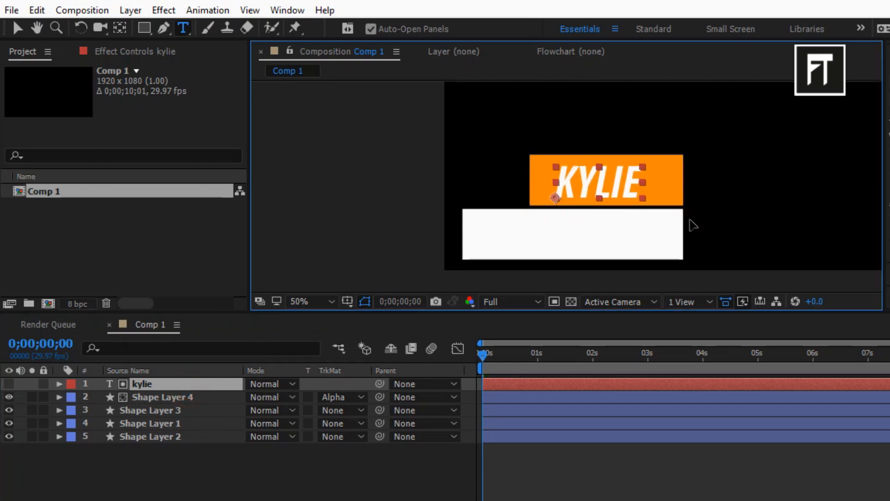
click(169, 444)
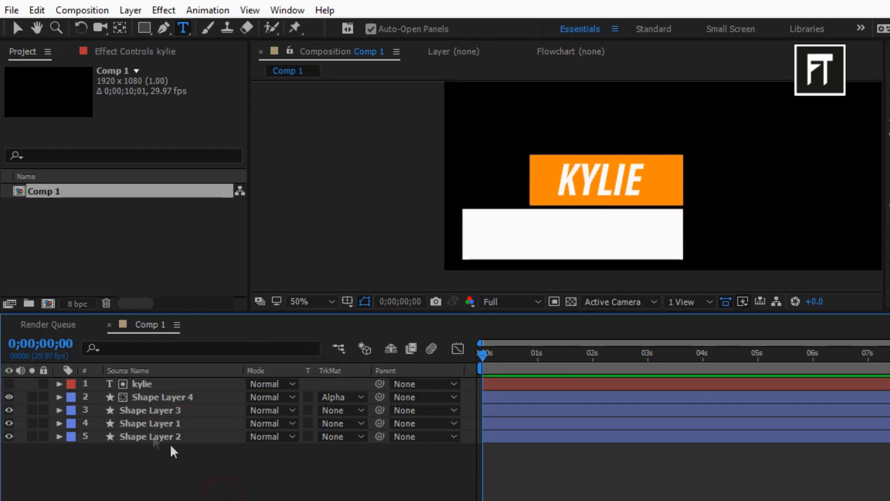
Narrow the orange Shape Layer 3 from its right edge to leave a thin white strip of the rectangle beneath.
click(174, 417)
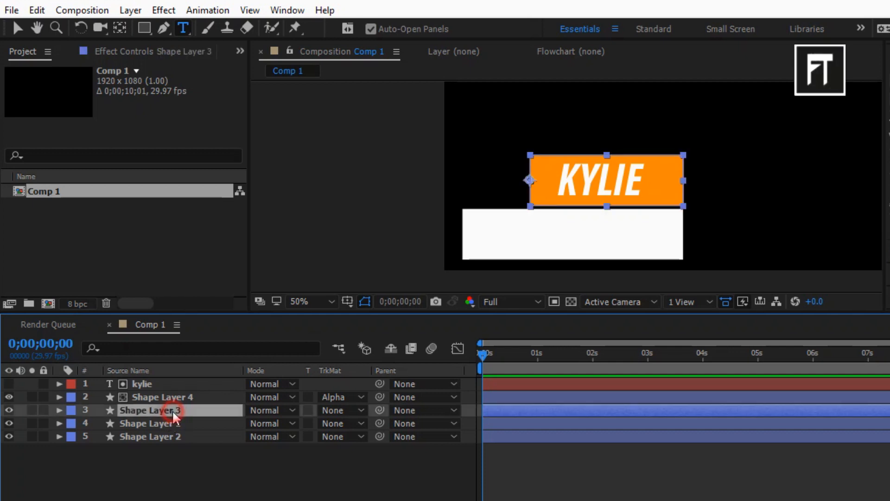
click(13, 28)
scroll(727, 188, up, 1)
drag(800, 175, 787, 175)
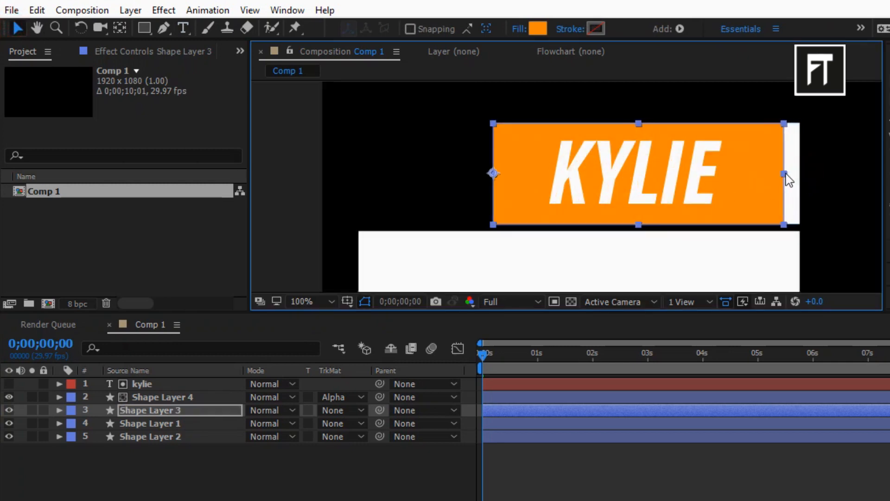
scroll(786, 174, down, 1)
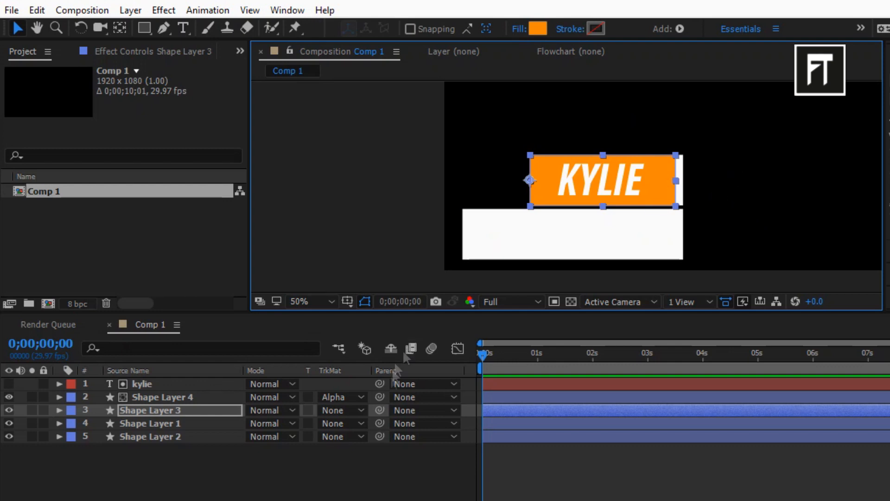
click(279, 459)
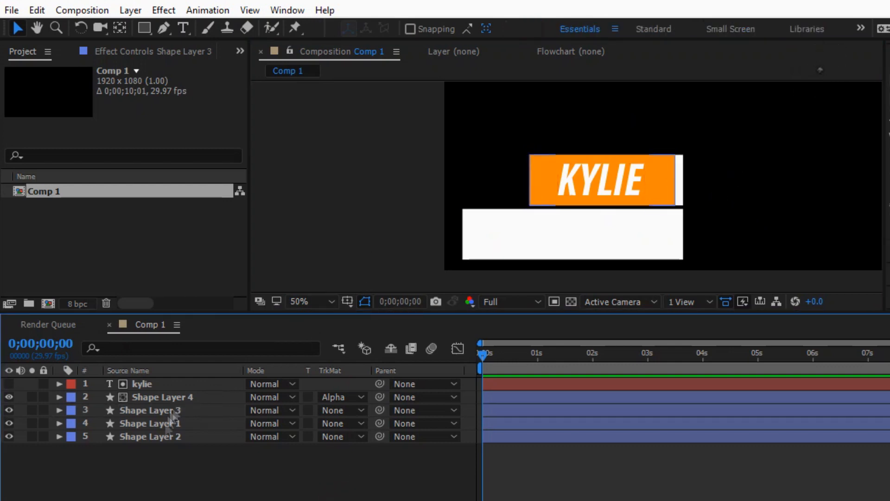
Duplicate the lower rectangle, Shape Layer 2, twice.
click(176, 438)
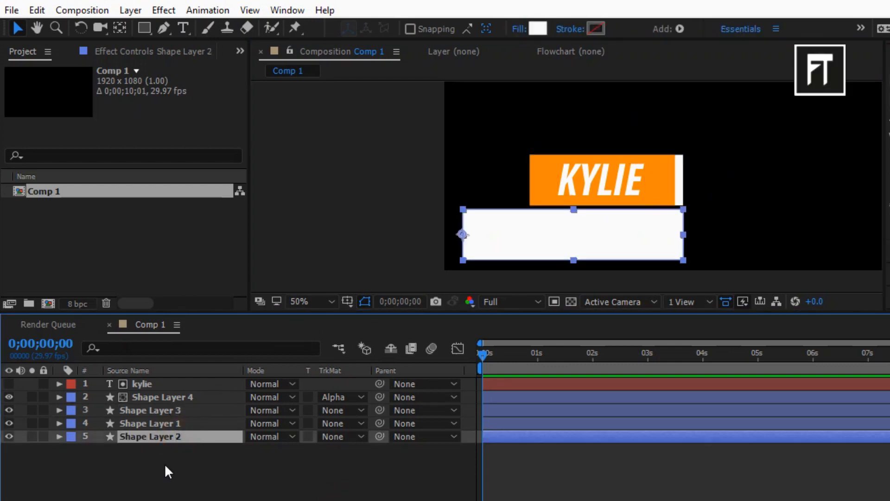
key(ctrl+d)
key(ctrl+d)
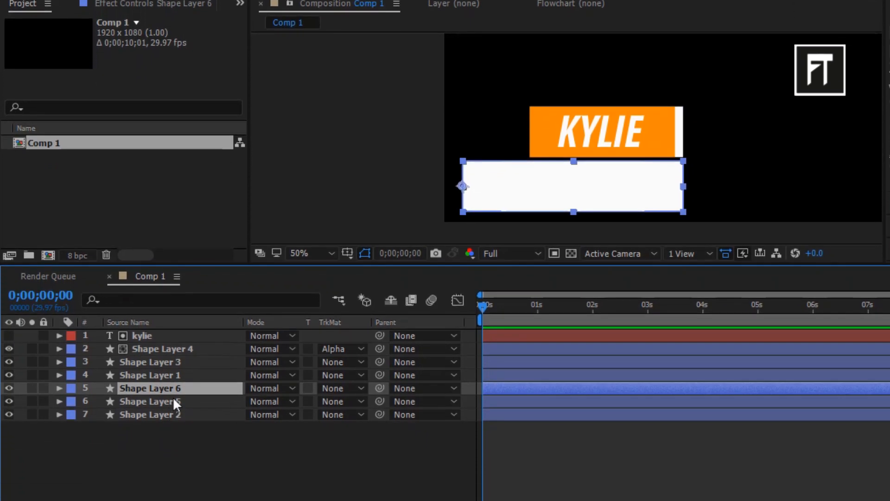
Add a text layer directly above Shape Layer 6 with the person's last name and place it over the lower rectangle.
right_click(164, 457)
click(218, 313)
click(394, 334)
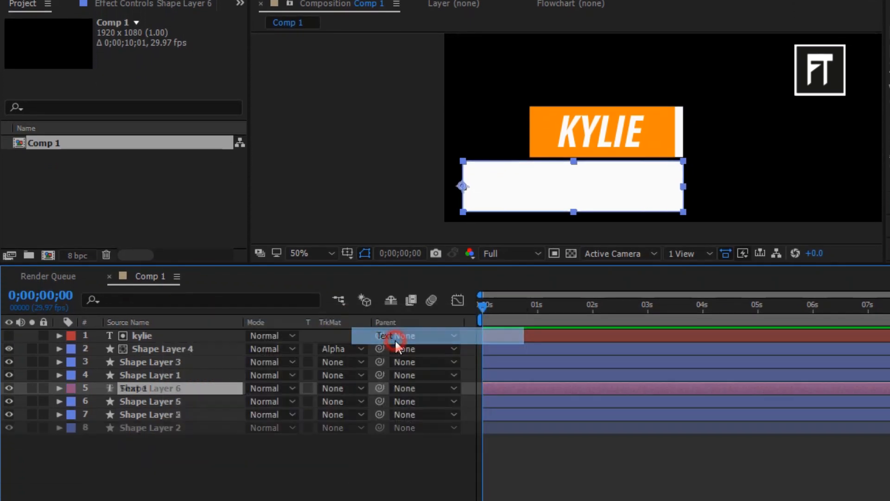
scroll(747, 114, down, 2)
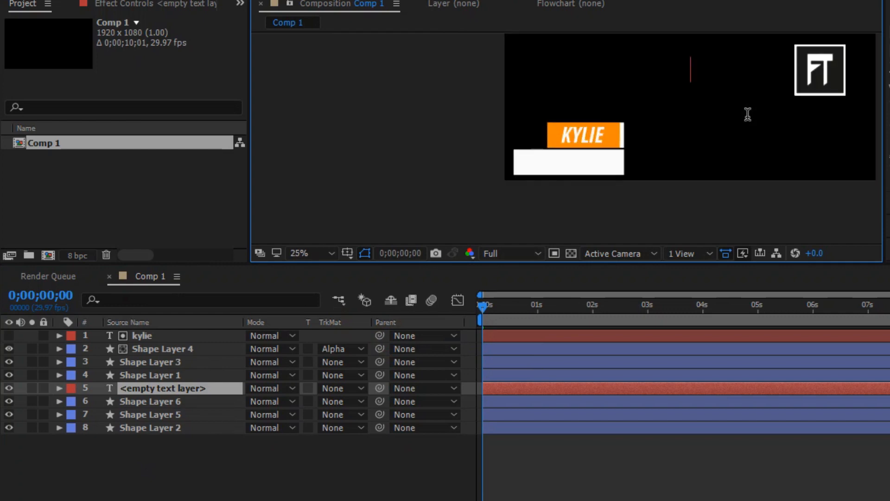
text(a)
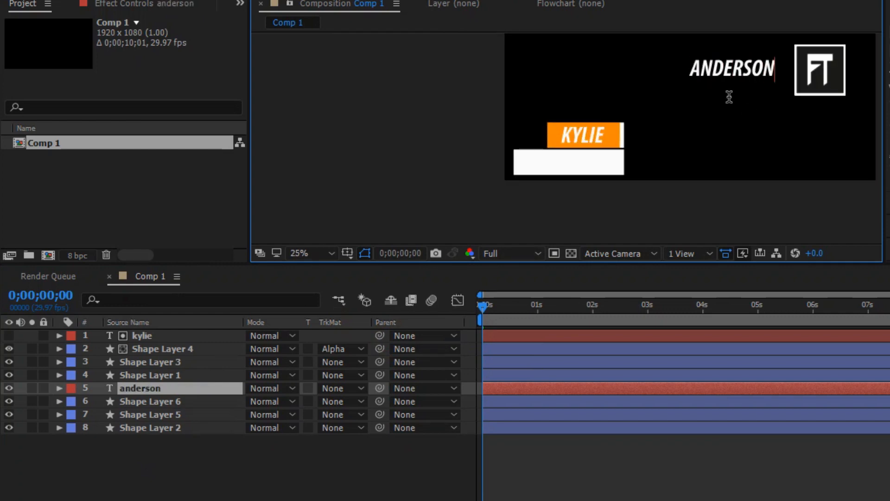
text(nderson)
drag(726, 145, 566, 244)
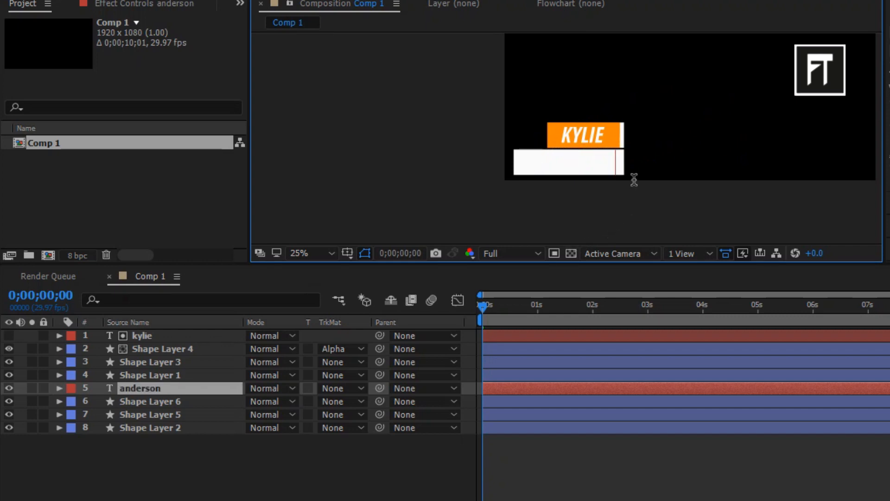
scroll(634, 180, up, 2)
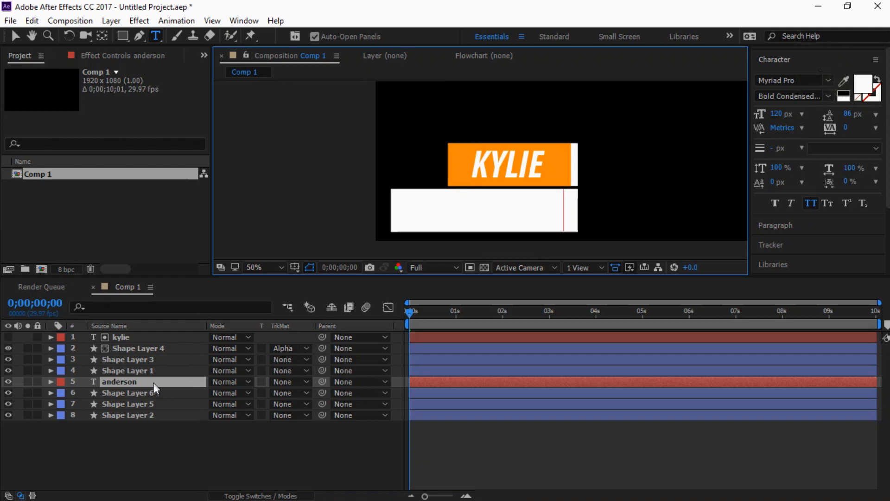
Fill Shape Layer 5 with the dark grey of the interface background, sampled with the eyedropper.
click(154, 403)
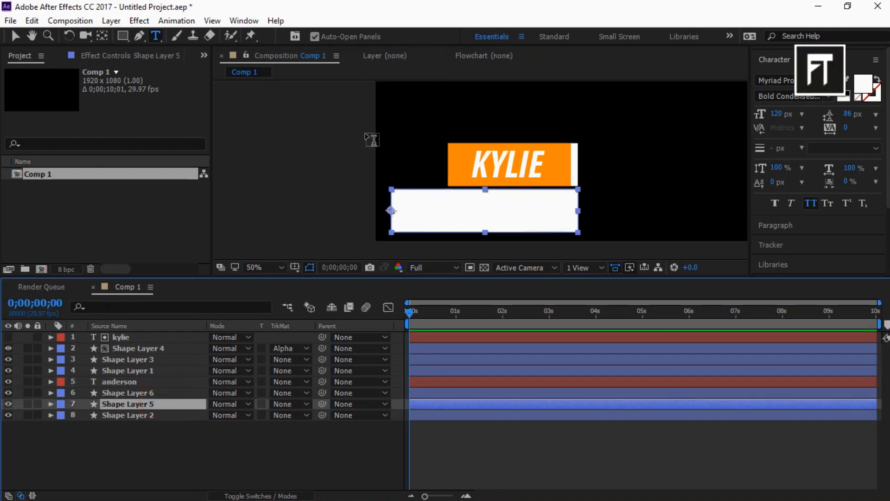
click(123, 35)
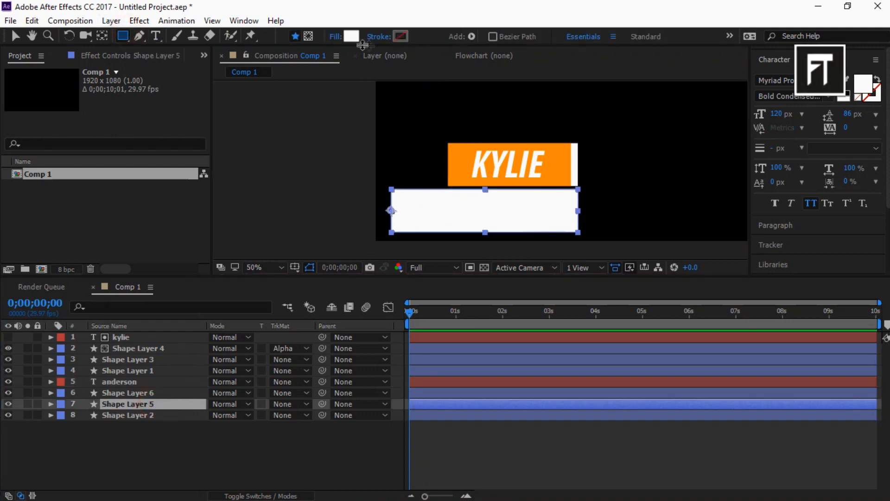
click(355, 36)
click(325, 224)
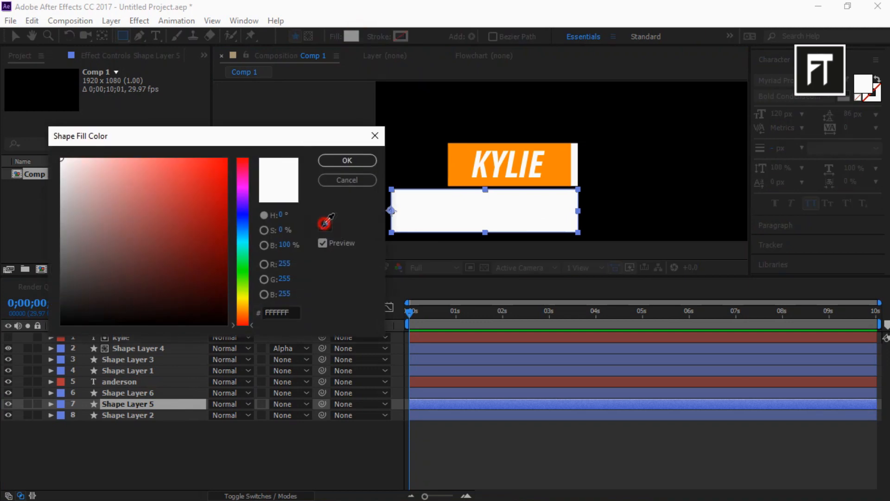
click(345, 222)
click(353, 162)
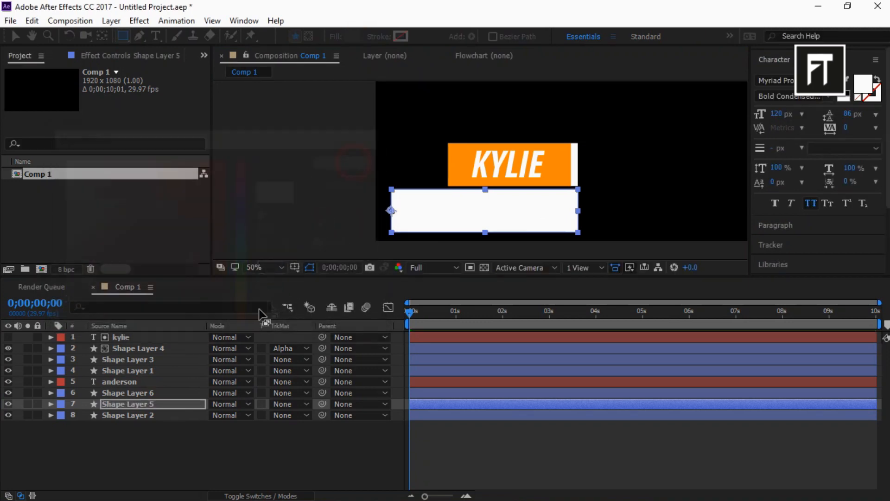
Apply the last-name text as Shape Layer 6's alpha matte.
click(152, 383)
click(204, 393)
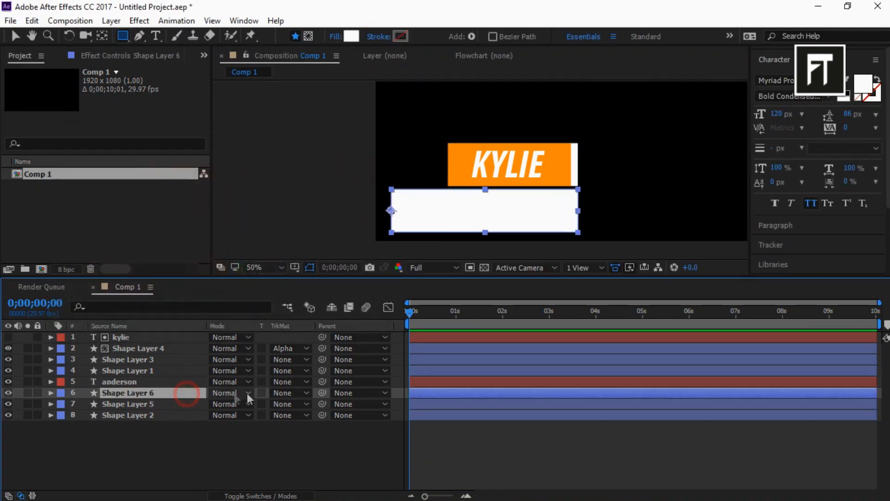
click(278, 393)
click(297, 426)
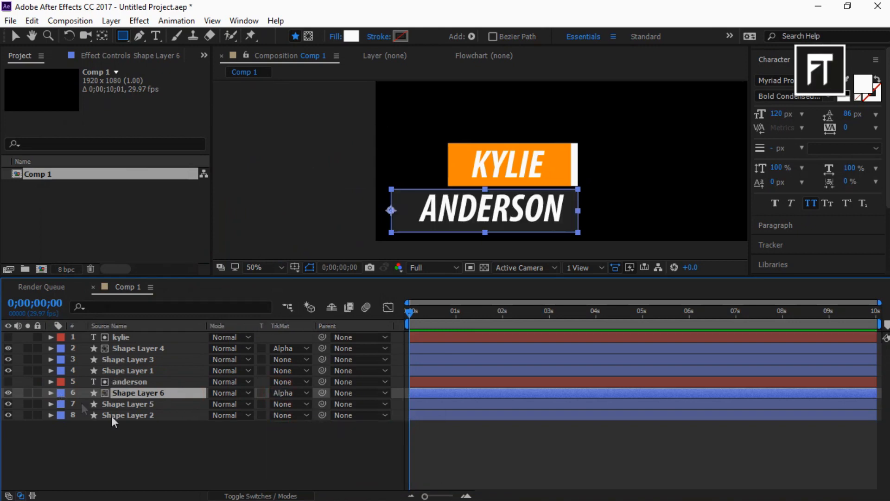
Move the last-name text left within the dark lower rectangle.
click(143, 423)
drag(149, 381, 211, 285)
click(15, 37)
drag(533, 211, 511, 210)
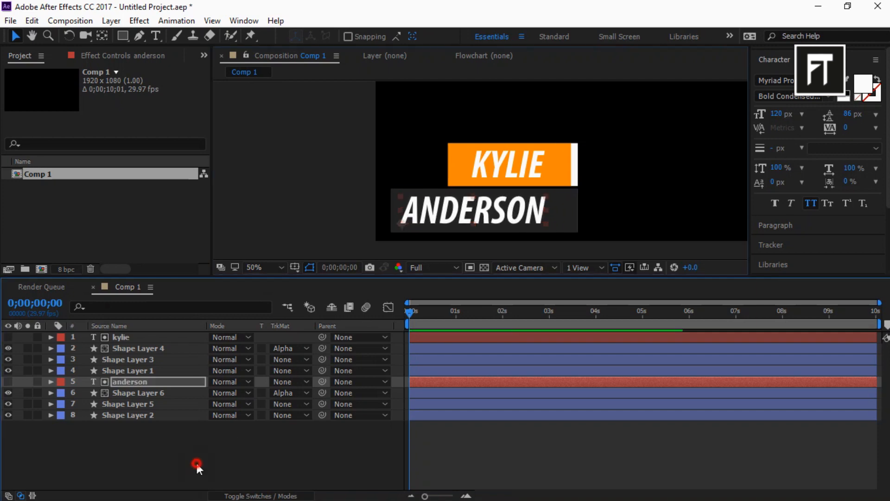
Narrow the dark Shape Layer 5 from its right edge to leave a white strip aligned with the upper rectangle's strip.
click(163, 406)
scroll(625, 204, up, 2)
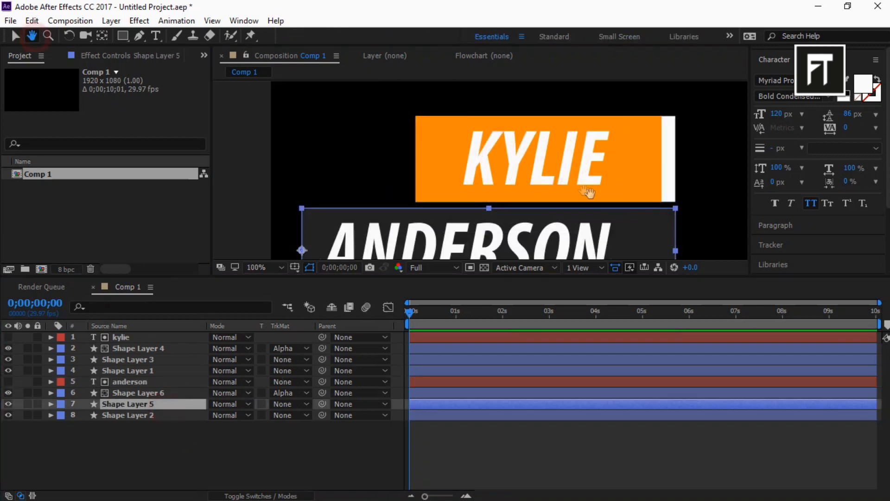
drag(654, 195, 644, 195)
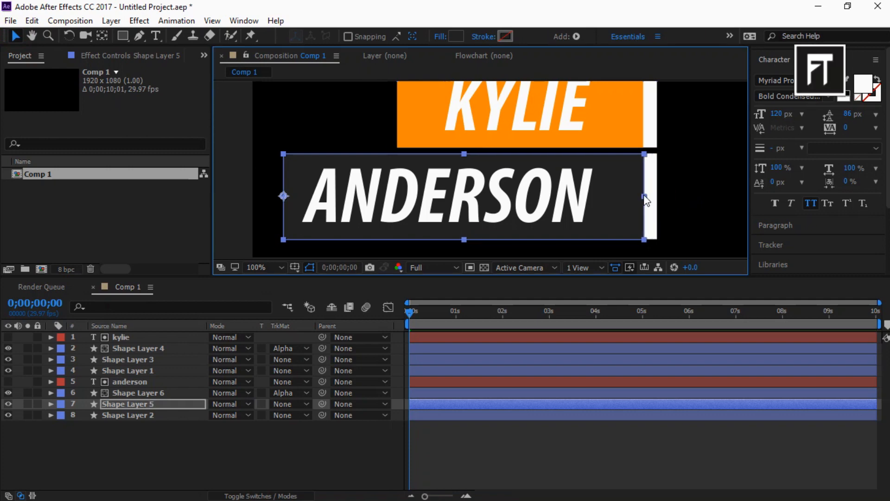
click(288, 438)
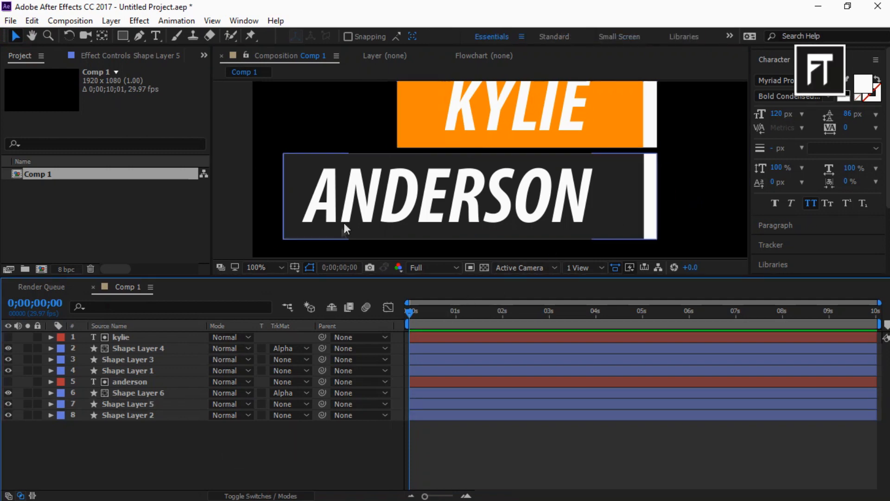
Add a new text layer reading "artist" to the composition.
scroll(362, 209, down, 4)
click(265, 268)
click(332, 46)
click(223, 479)
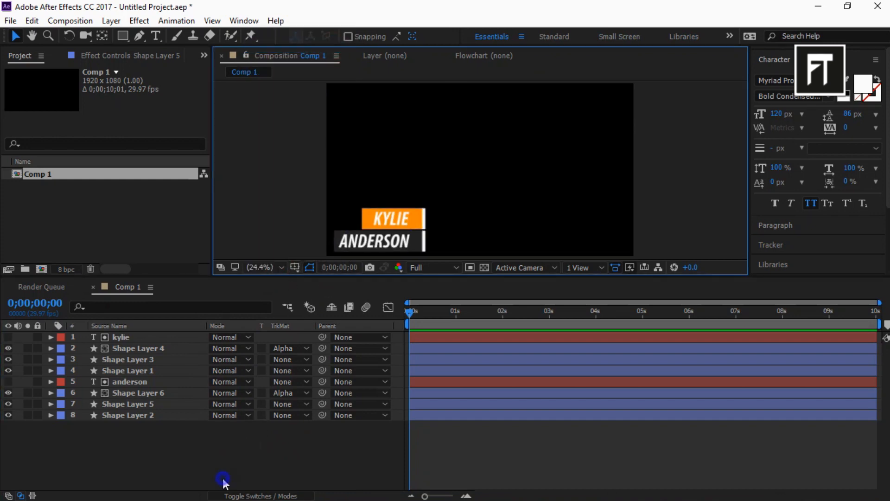
mouse_move(322, 357)
click(422, 372)
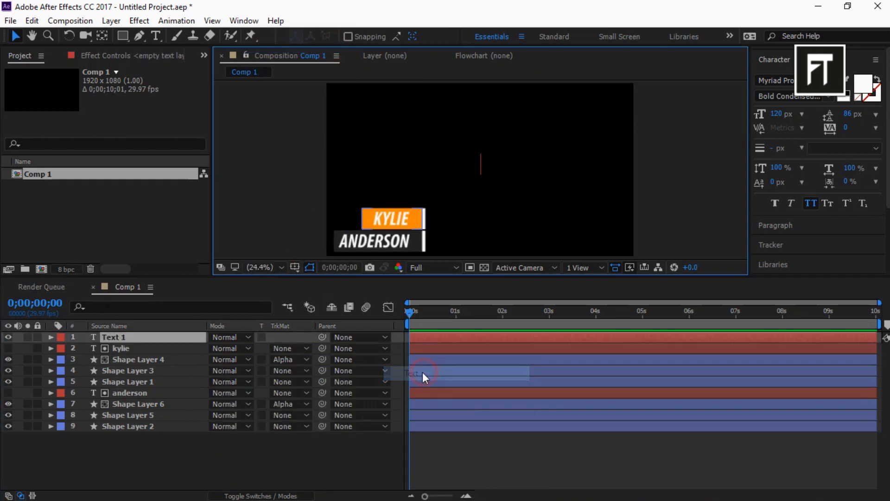
text(artist)
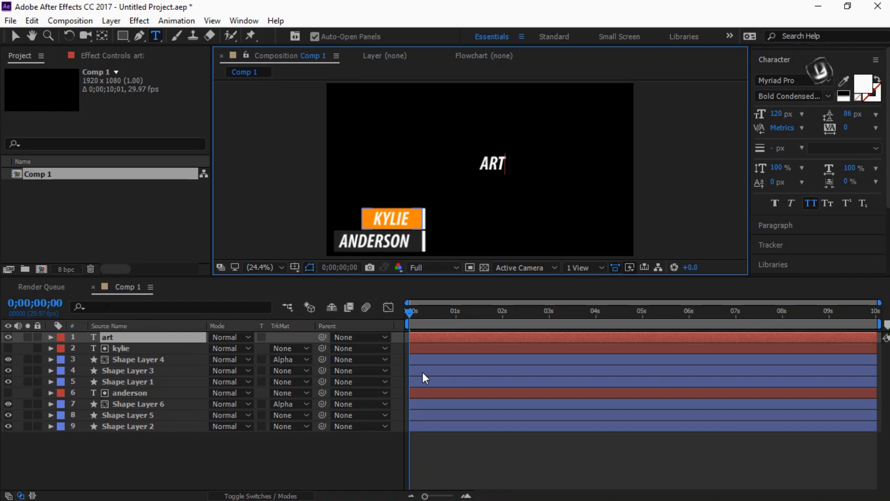
Set the artist text's font size to 40 px.
key(ctrl+a)
click(780, 114)
text(42)
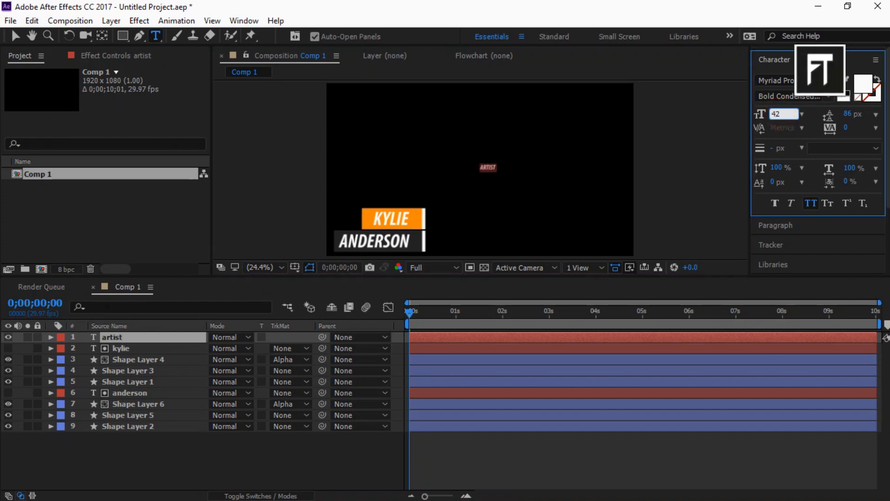
text(0)
key(Return)
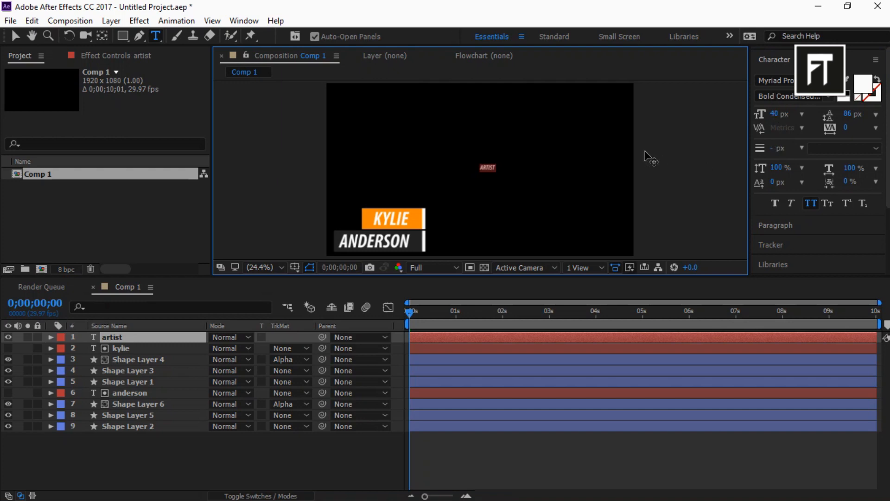
Move the artist text beside the orange rectangle, just above the left end of the dark rectangle.
drag(649, 165, 574, 160)
key(ctrl+Return)
click(32, 36)
scroll(555, 168, up, 2)
scroll(575, 160, down, 2)
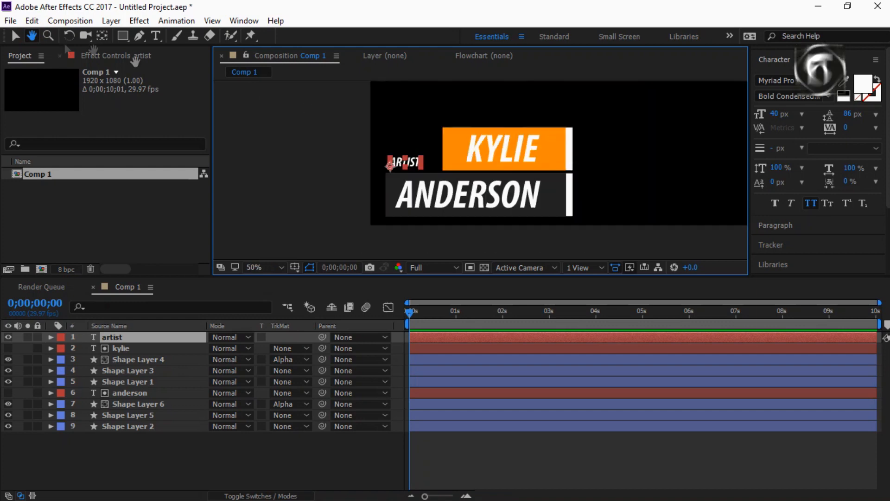
key(v)
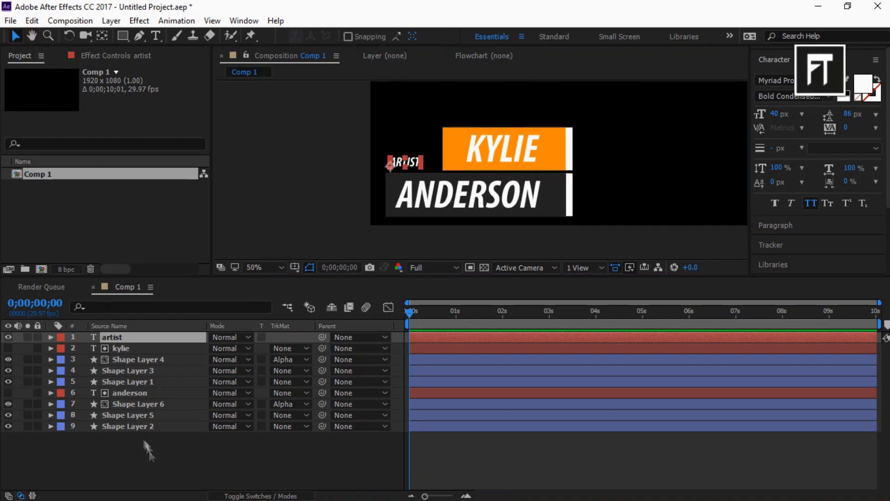
Reorder the artist layer to the very bottom of the layer stack, below Shape Layer 2.
click(149, 447)
drag(143, 337, 154, 458)
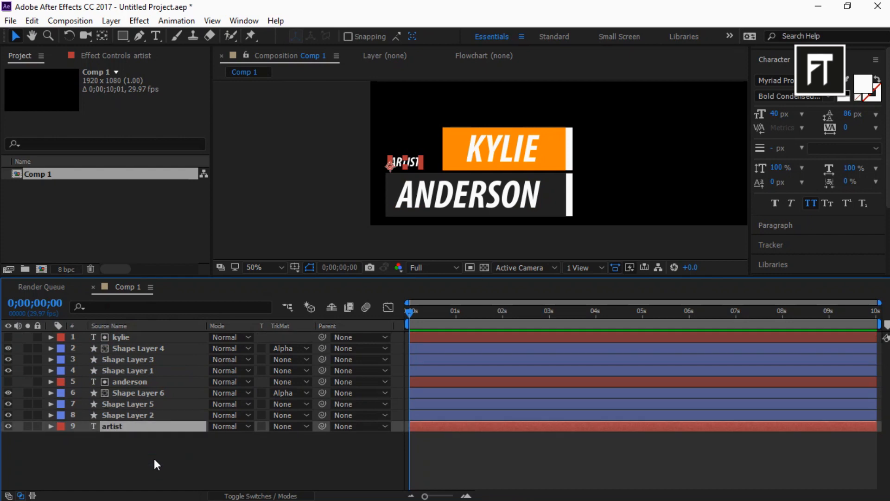
click(152, 462)
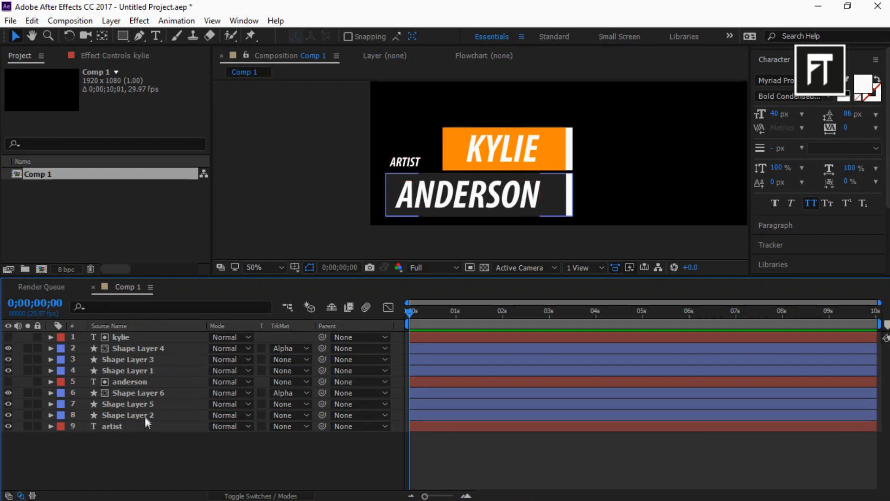
Reveal Scale on all six shape layers and unlink the scale proportions of each one.
click(146, 413)
ctrl+click(146, 404)
ctrl+click(147, 393)
ctrl+click(149, 371)
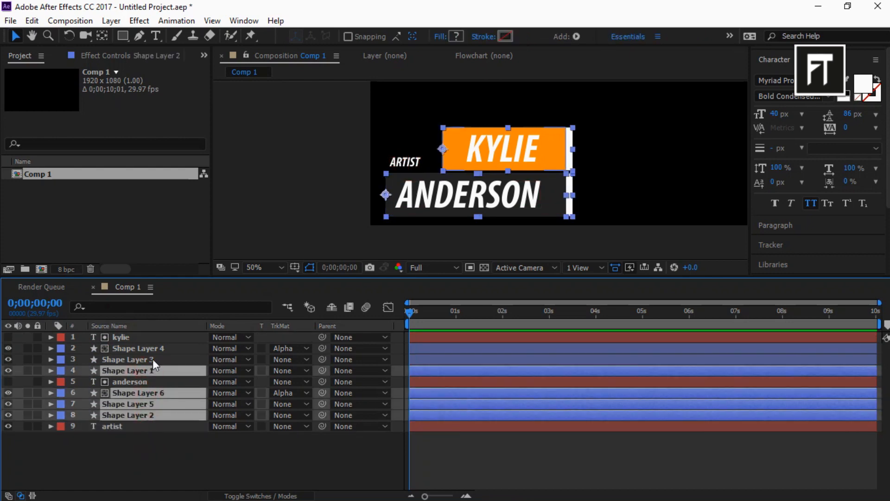
ctrl+click(153, 359)
ctrl+click(157, 349)
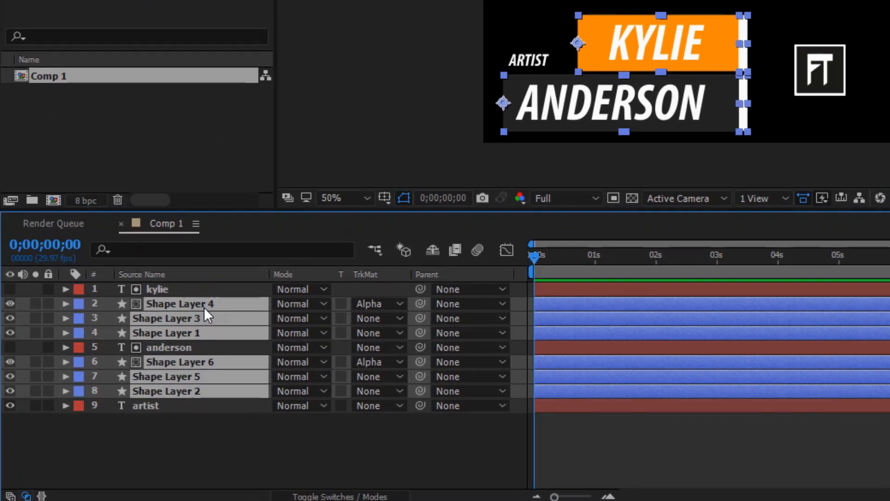
key(s)
click(278, 318)
click(278, 348)
click(279, 376)
click(278, 420)
click(277, 449)
click(278, 478)
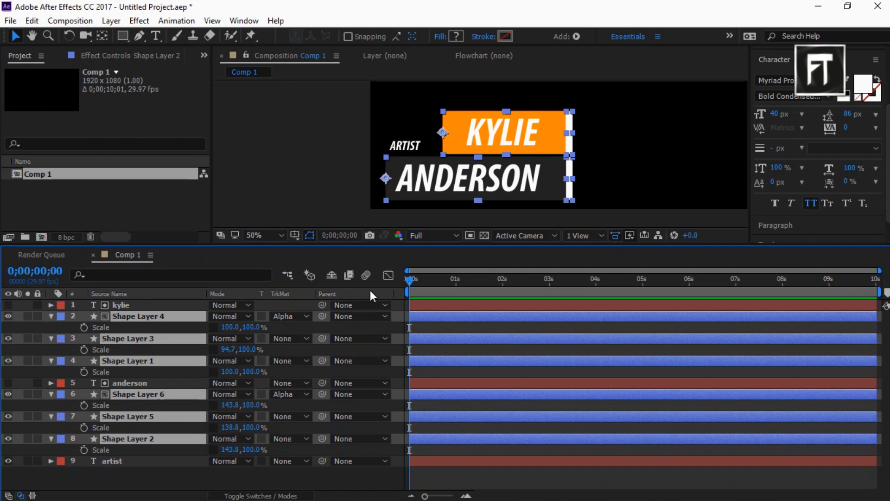
Keyframe the horizontal scale of all six shape layers from 0% at 0;00;00;00 to their current scale at 0;00;00;29.
click(409, 279)
click(452, 280)
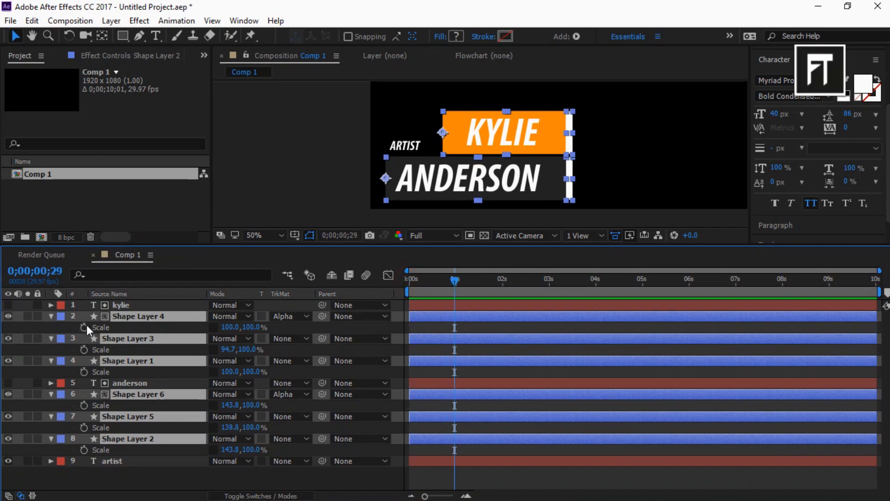
click(84, 327)
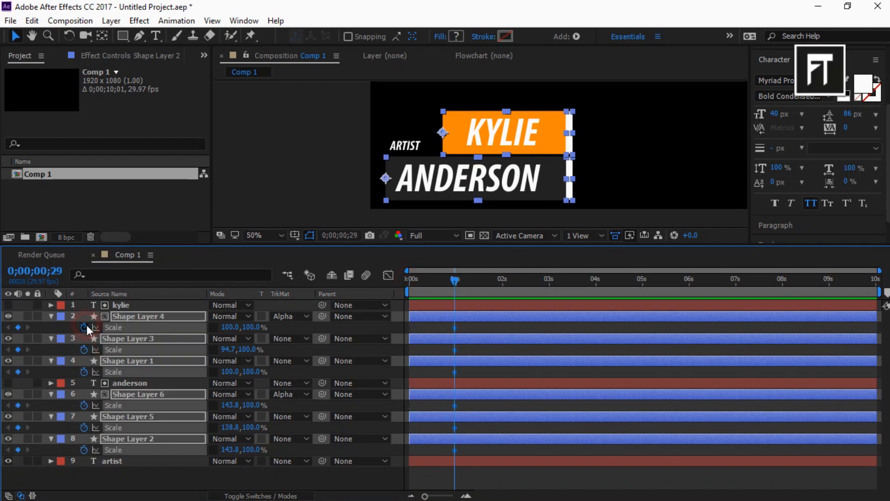
drag(455, 280, 396, 285)
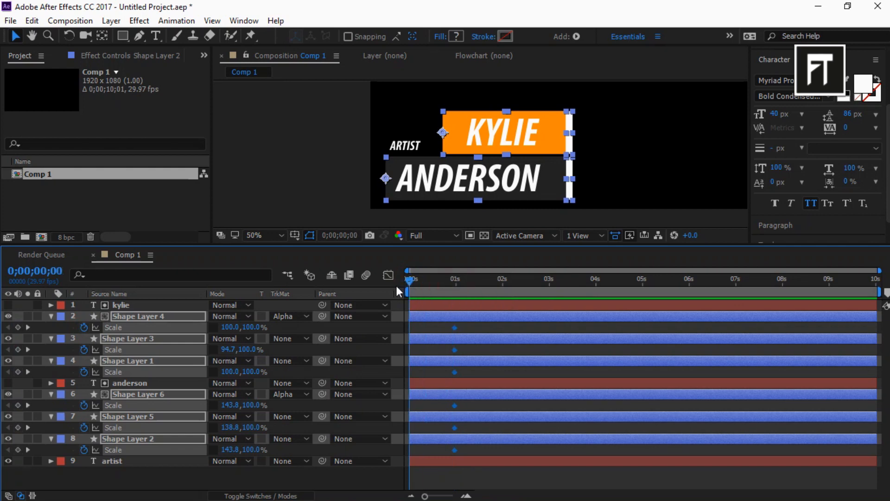
click(227, 326)
text(0)
key(Return)
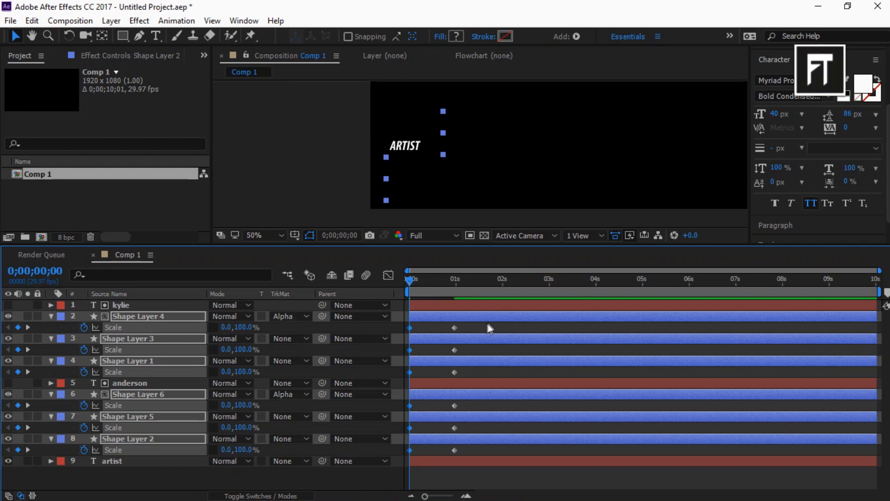
Apply Easy Ease to all Scale keyframes of the six shape layers.
drag(485, 326, 405, 452)
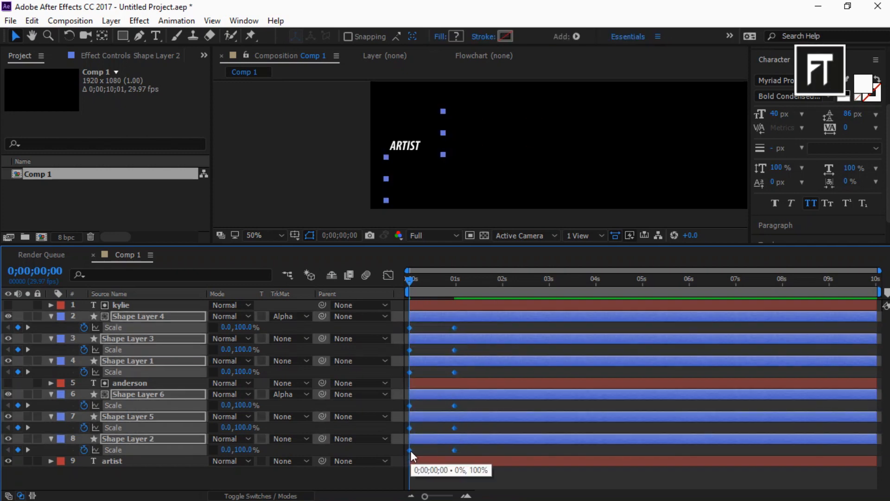
right_click(410, 449)
mouse_move(423, 442)
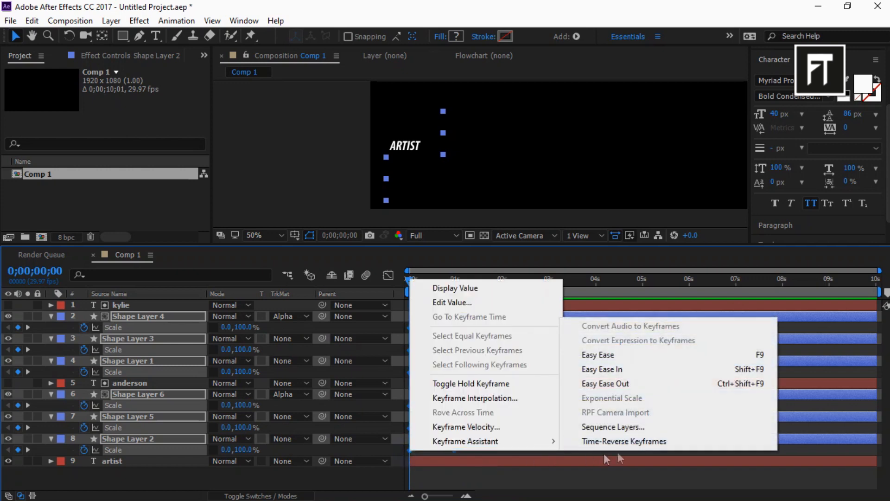
click(604, 354)
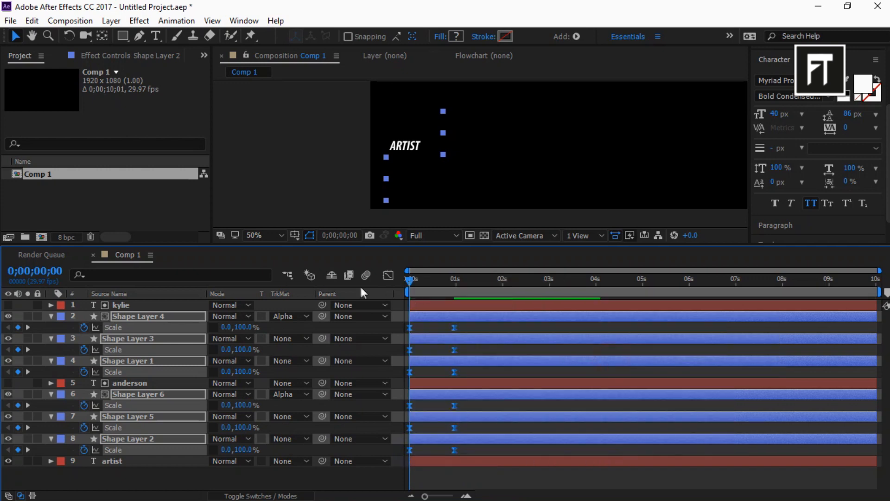
Increase the ending ease of the Scale keyframes in the speed graph so the speed peaks early and slows gradually.
click(389, 275)
drag(508, 395, 399, 475)
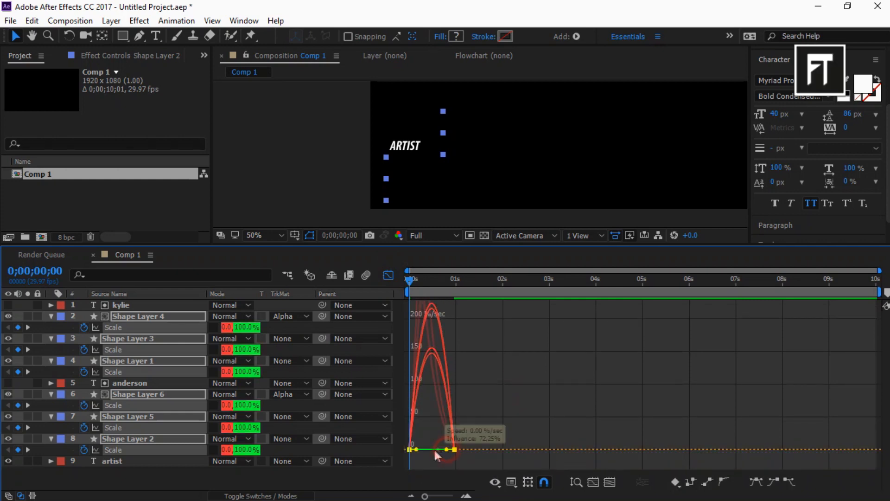
drag(437, 452, 426, 450)
click(388, 275)
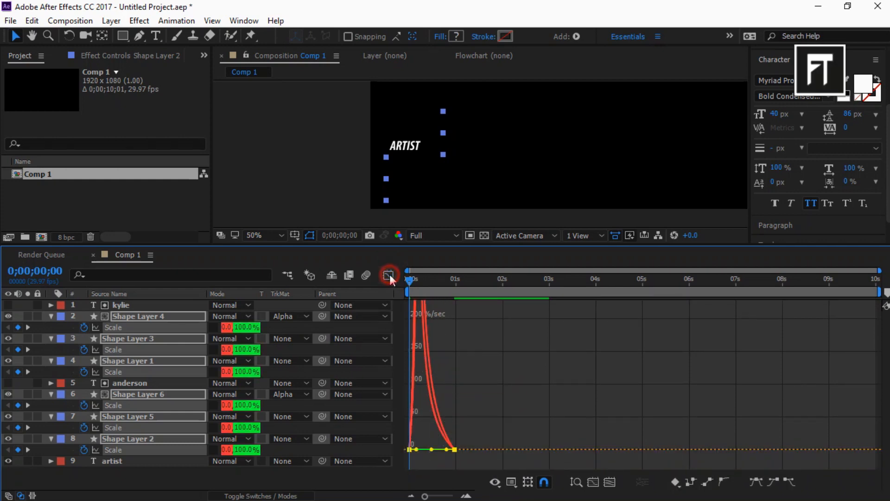
Keyframe the artist layer's Position from 60, 962 at 0;00;00;13 up to 60, 900 a few frames further on.
click(143, 463)
key(p)
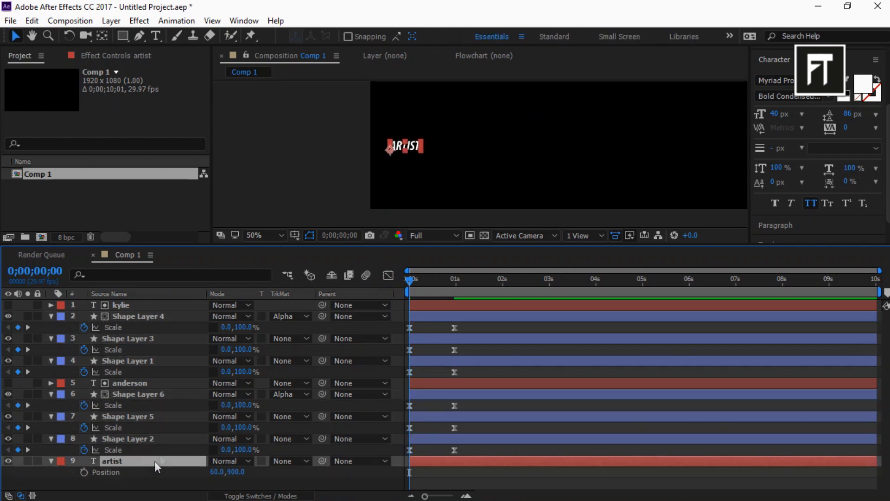
drag(411, 284, 429, 286)
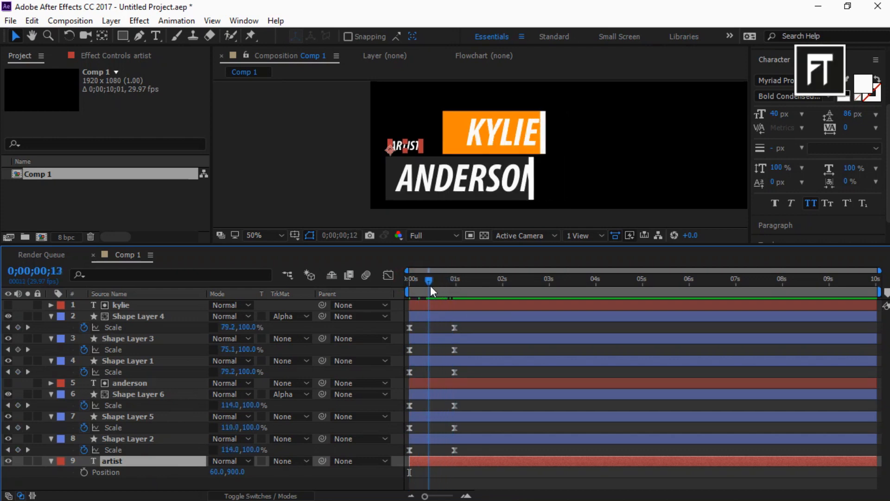
click(84, 472)
drag(432, 474, 440, 474)
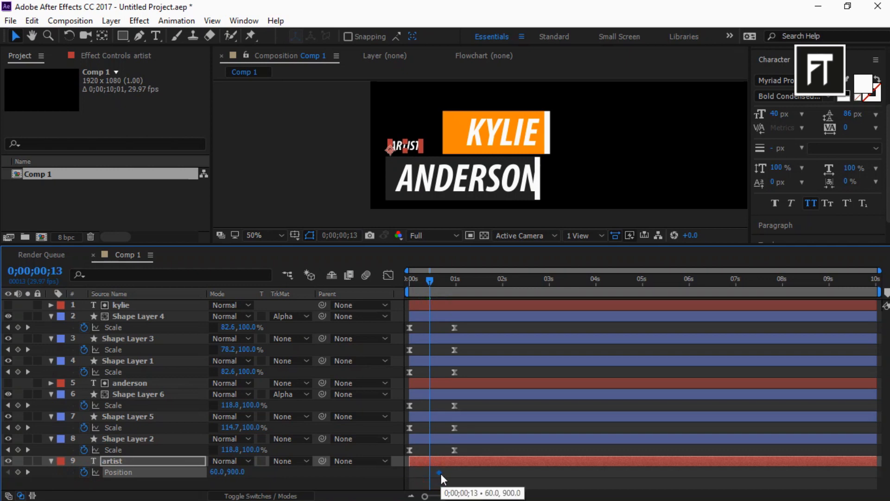
drag(229, 472, 274, 471)
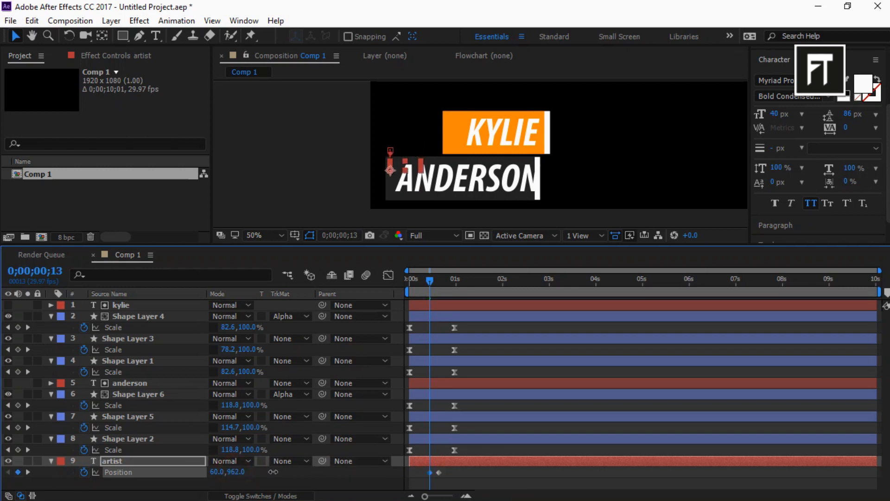
Apply Easy Ease to both Position keyframes of the artist layer.
drag(458, 474, 427, 471)
right_click(426, 471)
mouse_move(487, 461)
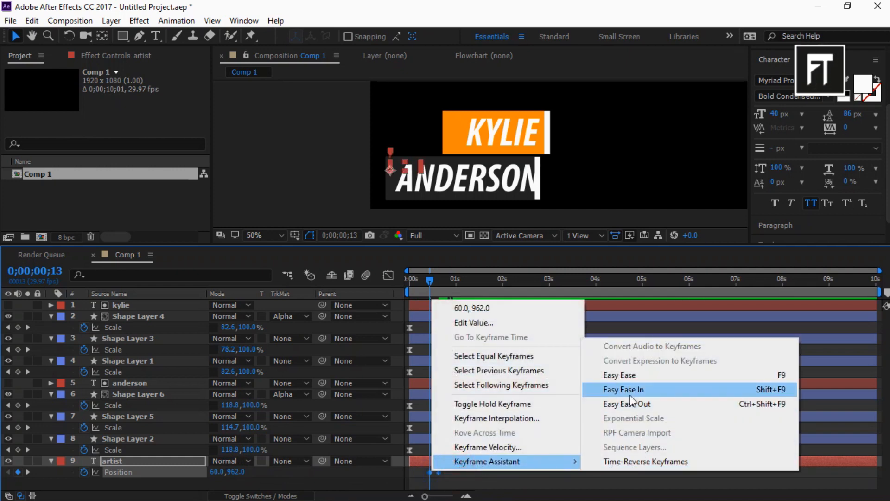
click(621, 375)
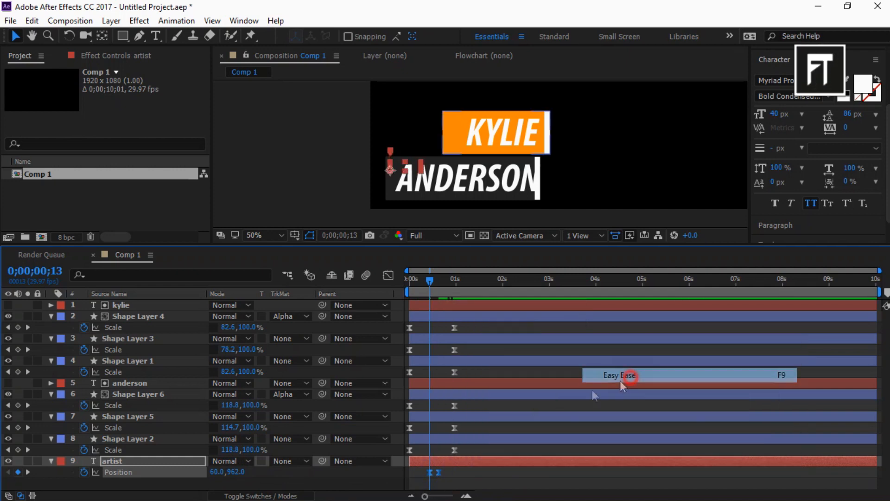
Keyframe the artist layer's Opacity from 0% at 0;00;00;13 to 100% a few frames further on.
click(154, 461)
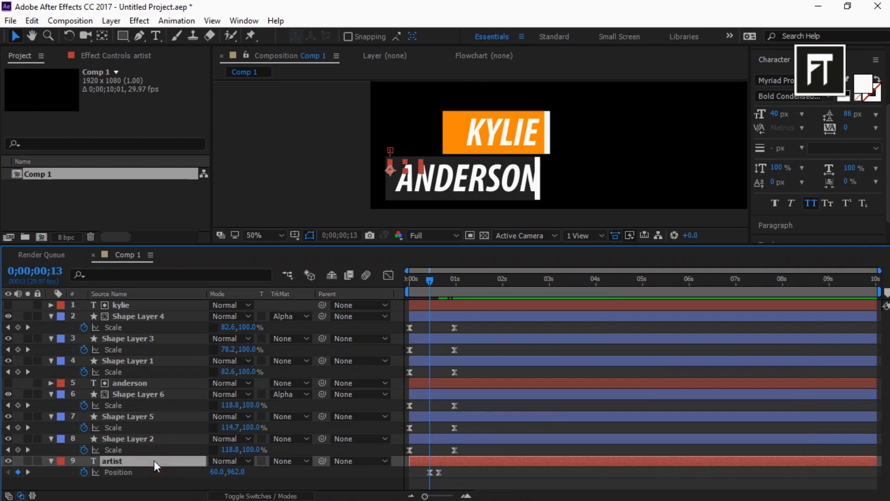
key(t)
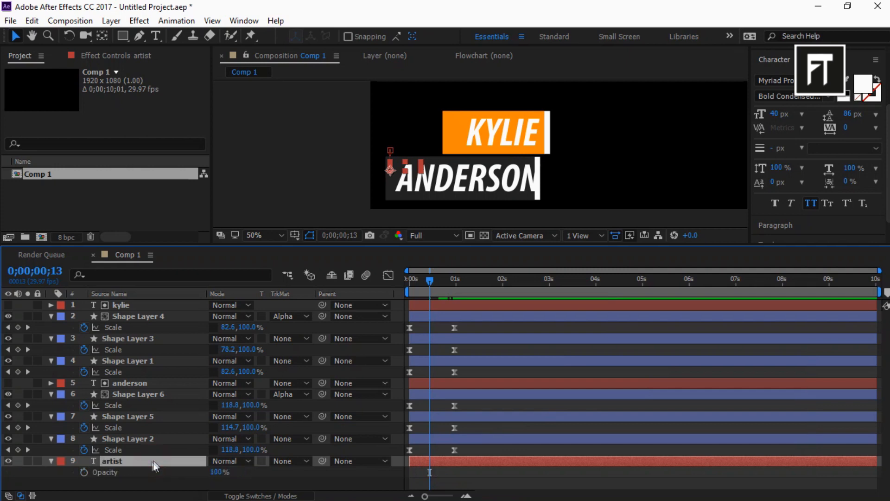
click(84, 471)
drag(429, 474, 433, 473)
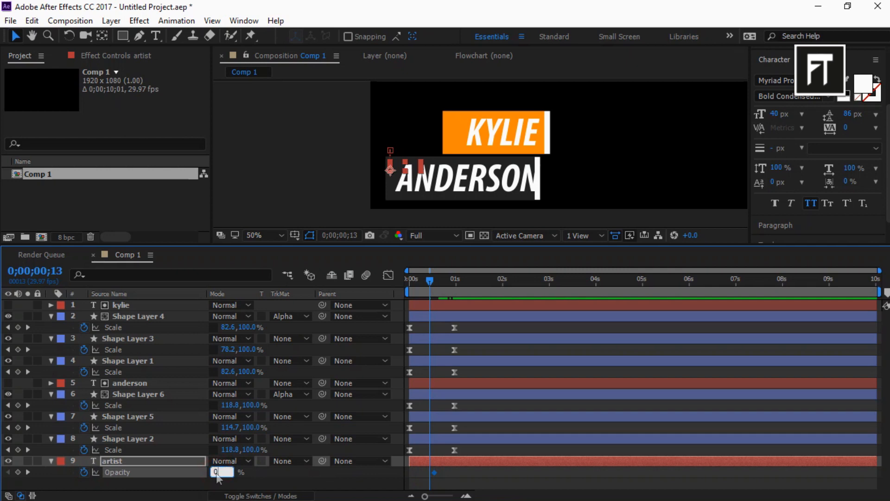
Collapse the expanded properties of all layers in the timeline.
click(51, 316)
click(51, 327)
click(51, 339)
click(51, 349)
click(51, 350)
click(51, 361)
click(51, 371)
click(51, 383)
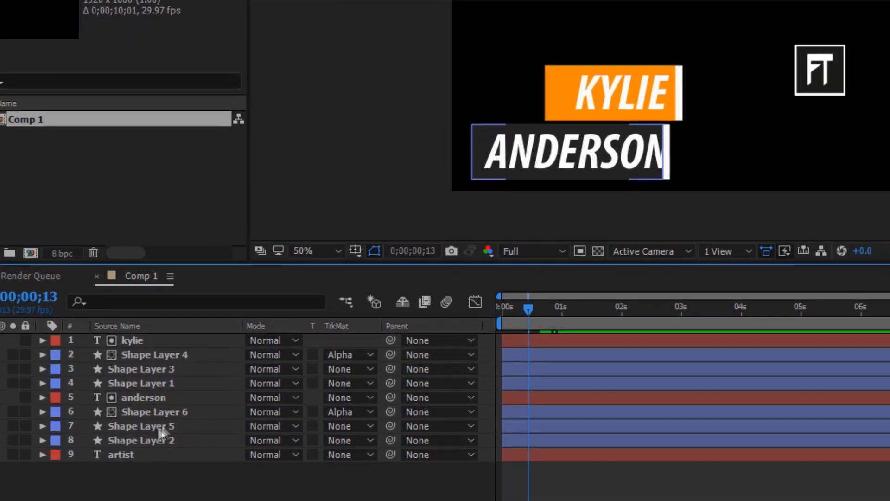
Shift Shape Layers 3, 4, 5 and 6 about 5 frames forward in time, leaving the white base rectangles first.
click(146, 326)
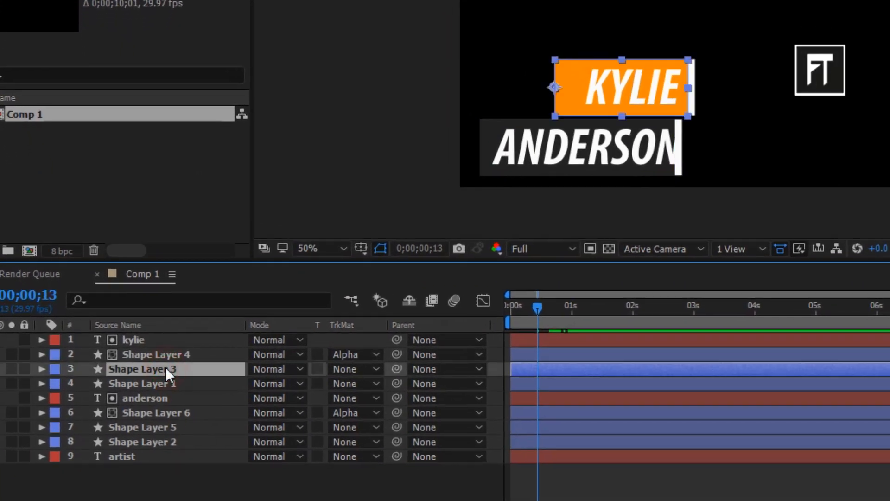
ctrl+click(171, 354)
ctrl+click(168, 413)
ctrl+click(178, 427)
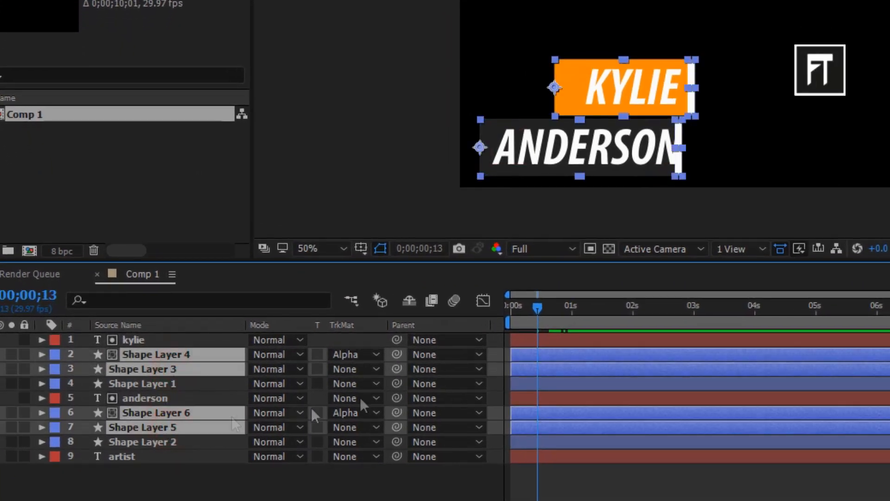
drag(551, 367, 558, 366)
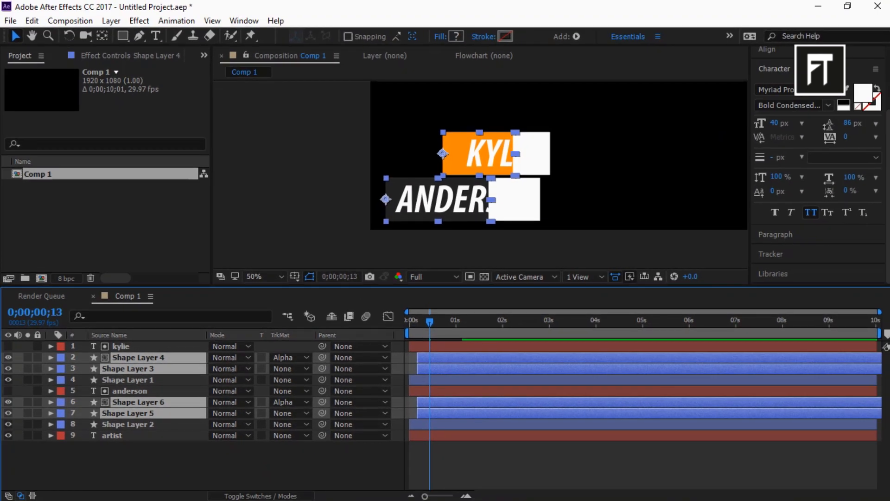
Return to the start of the timeline and pre-compose all nine layers into a composition named "Lower third 2".
scroll(803, 140, up, 4)
click(802, 97)
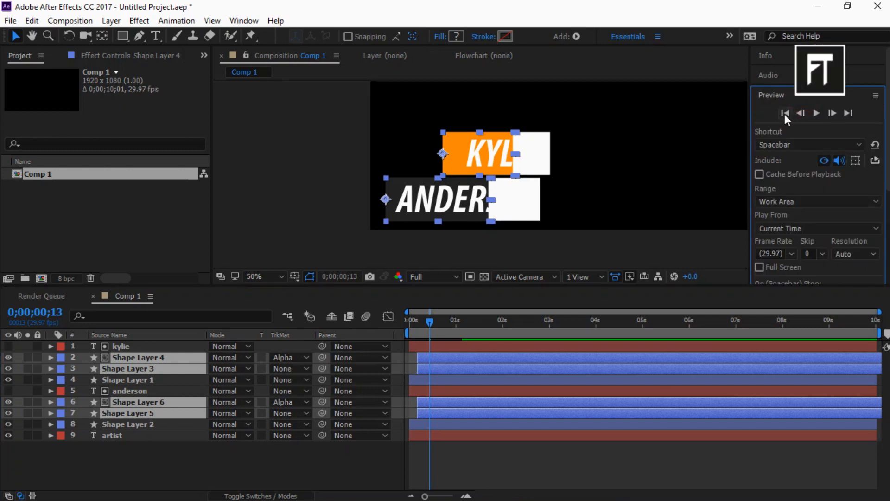
click(784, 113)
drag(168, 457, 168, 349)
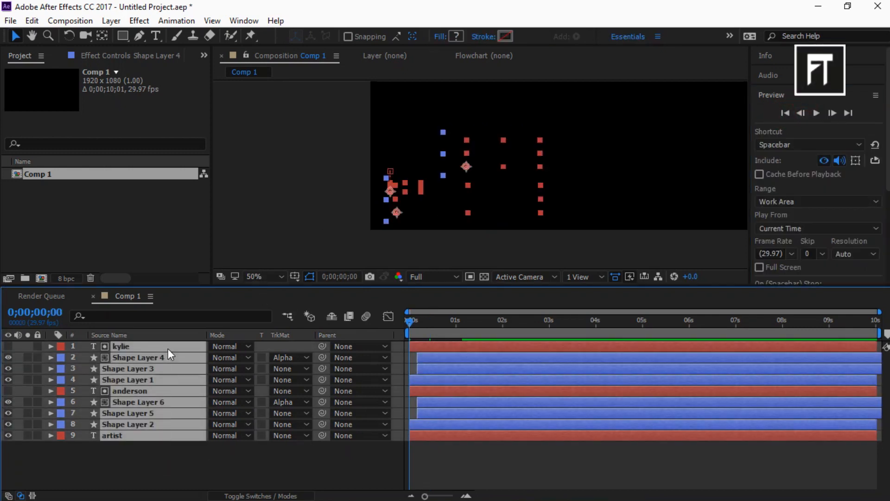
right_click(168, 349)
click(209, 435)
text(Lower third 2)
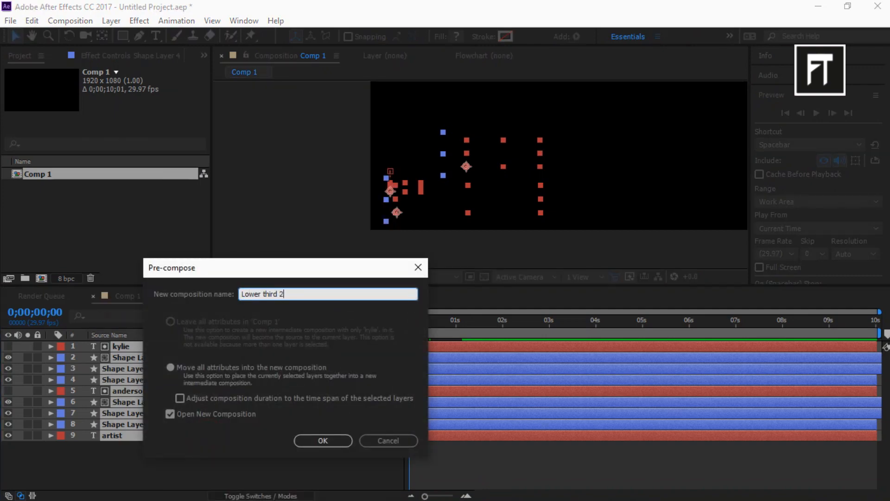
key(Return)
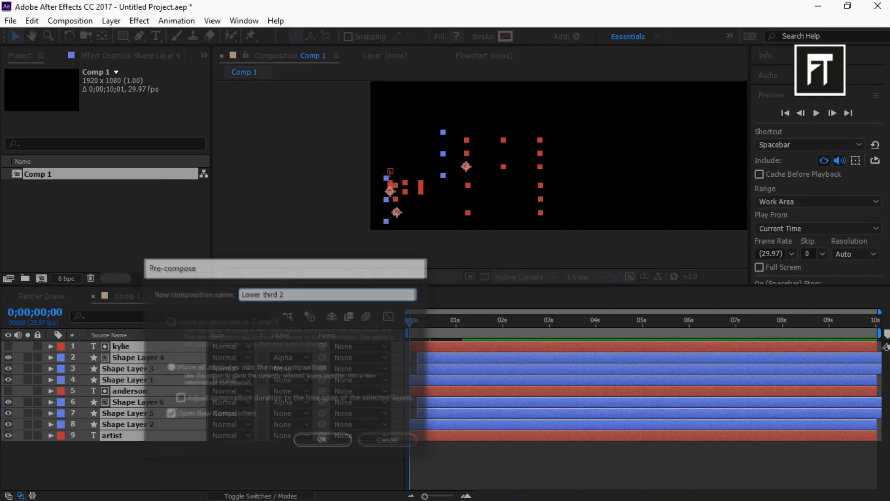
Import the library student video clip and place it beneath the Lower third 2 layer in Comp 1.
click(136, 297)
click(281, 276)
click(292, 41)
click(324, 408)
click(370, 491)
drag(300, 106, 212, 433)
drag(158, 399, 163, 410)
click(162, 411)
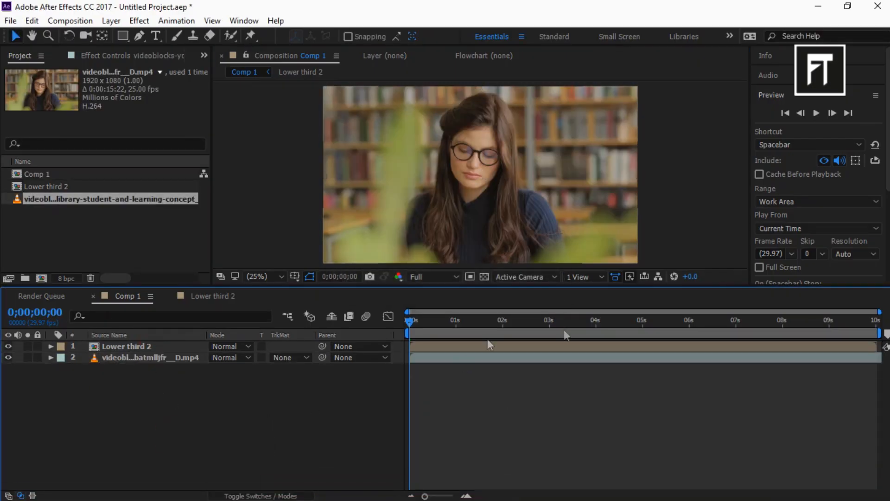
Shorten Comp 1's work area to about the first two seconds and play the lower third over the video.
drag(877, 333, 522, 319)
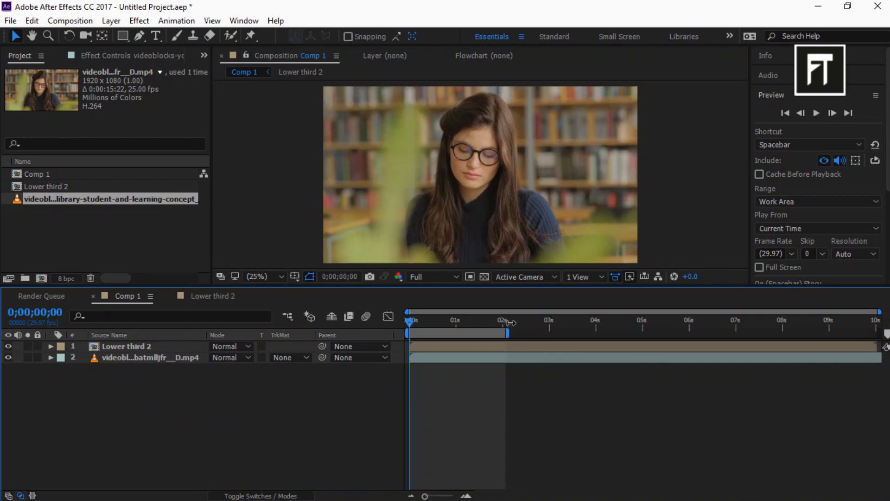
click(787, 112)
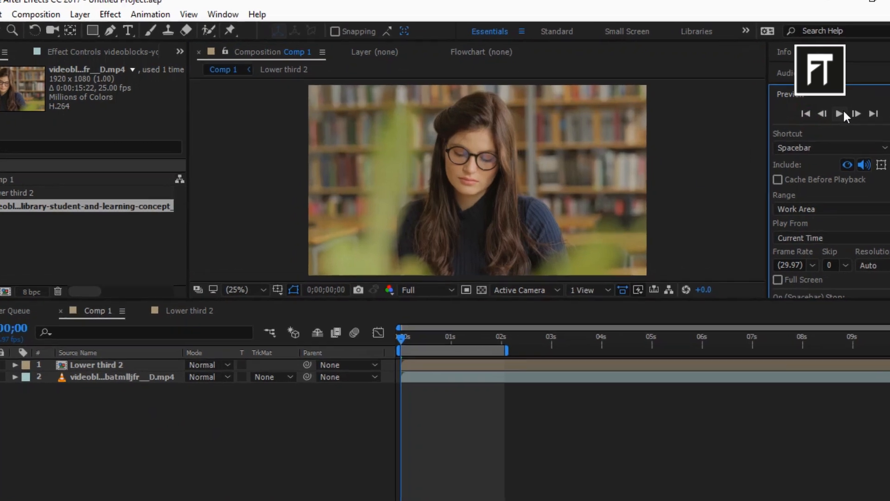
click(841, 114)
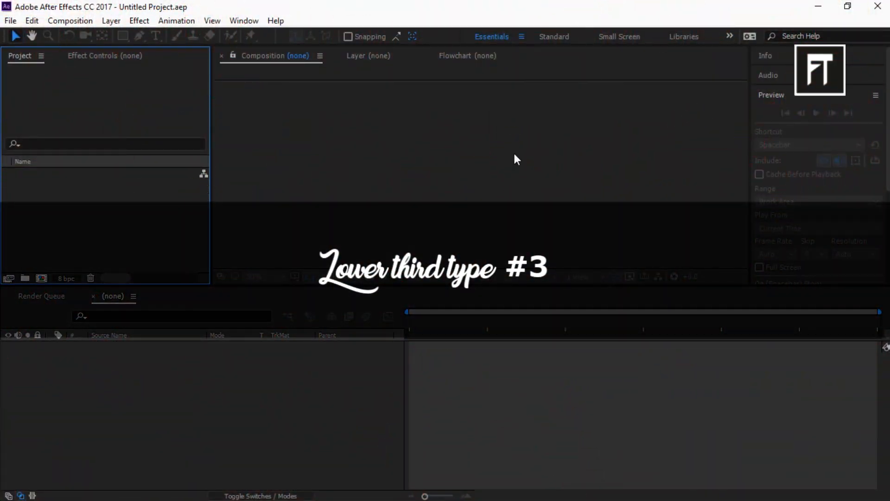
Create a 1920 x 1080, 29.97 fps composition named "lower third 3" and show the proportional grid over it.
click(42, 278)
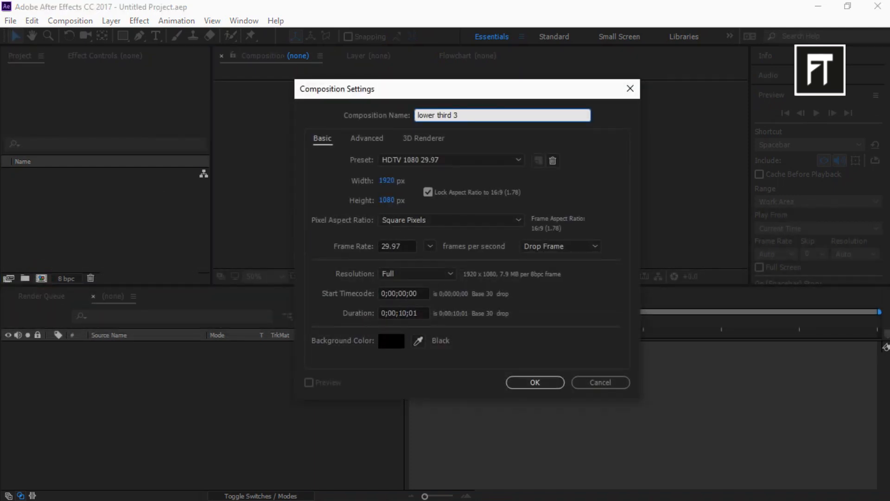
click(548, 382)
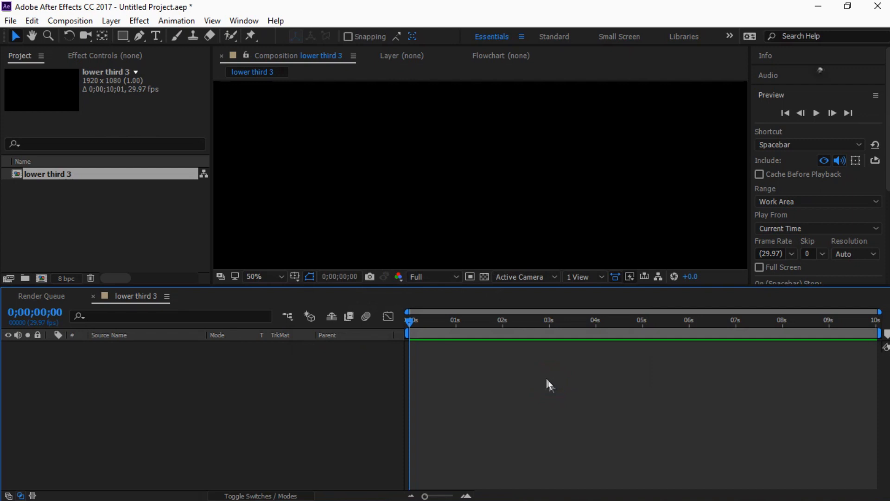
click(297, 280)
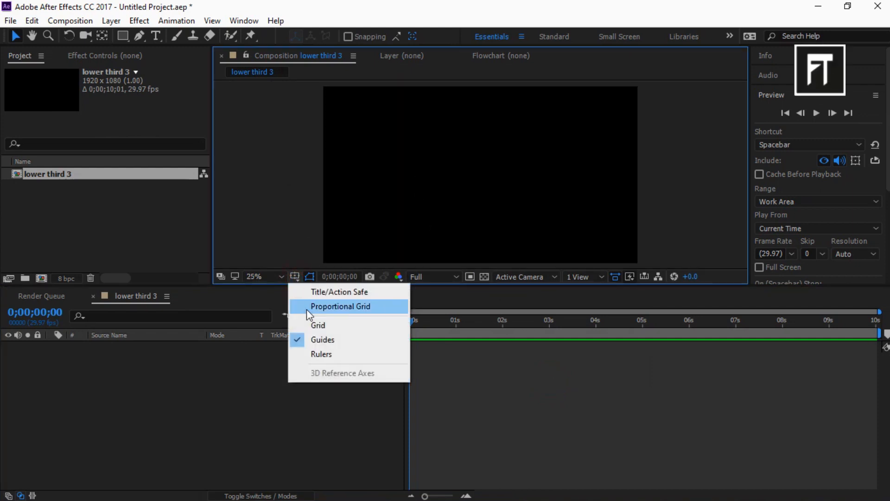
click(307, 308)
Draw a long, thin rectangle in the frame's bottom grid row, from near the left edge to just past centre.
click(123, 36)
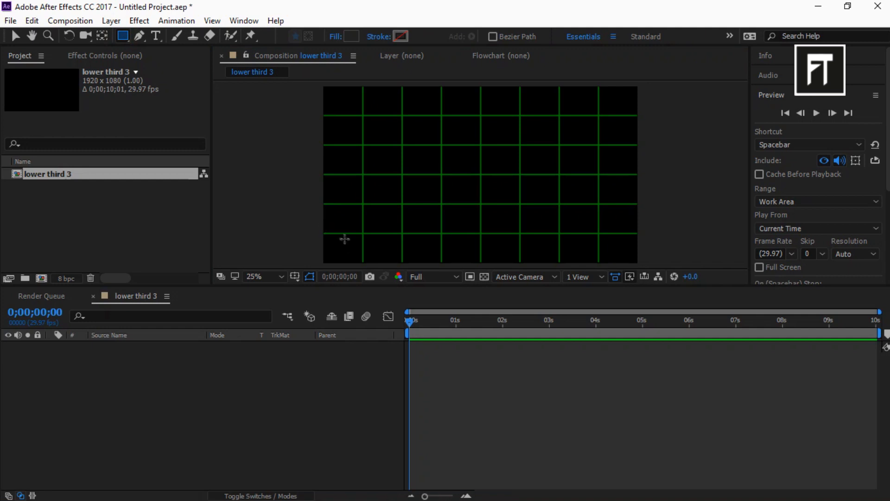
mouse_move(339, 236)
mouse_down()
mouse_move(493, 246)
mouse_move(507, 257)
mouse_up()
click(165, 413)
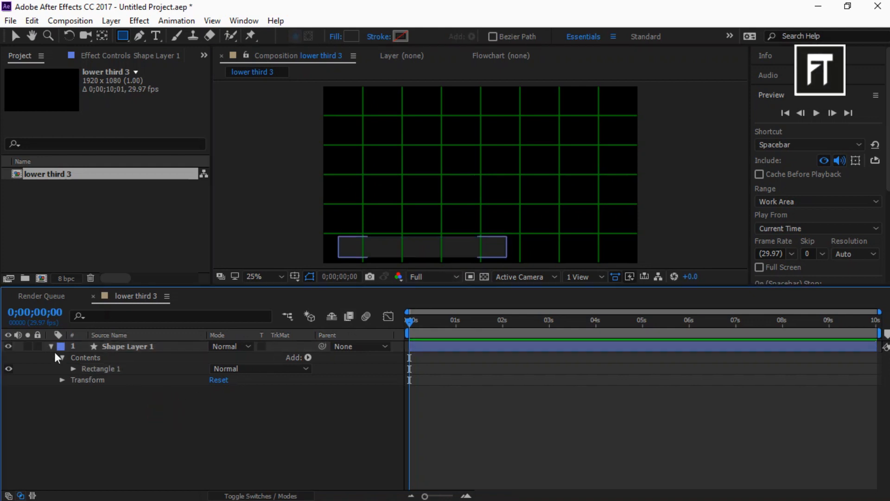
click(51, 346)
Move Shape Layer 1's anchor point to the middle of the rectangle's left edge.
click(131, 347)
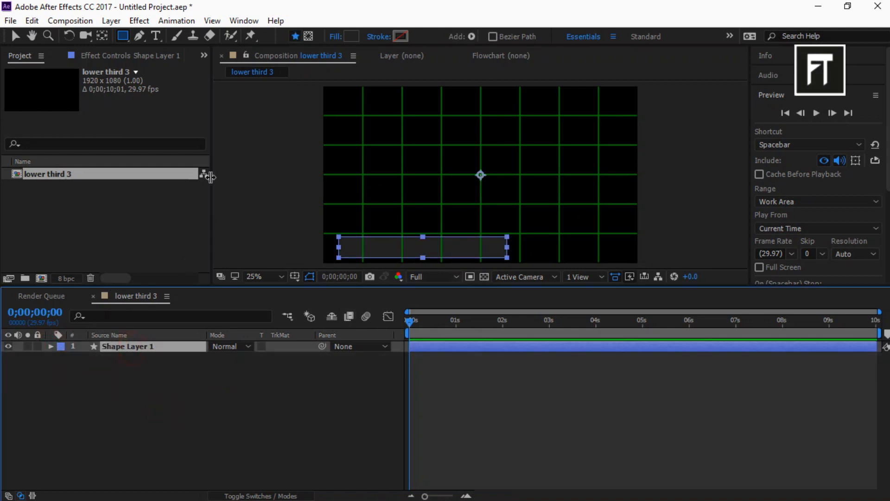
click(102, 36)
drag(480, 175, 469, 178)
drag(386, 223, 338, 246)
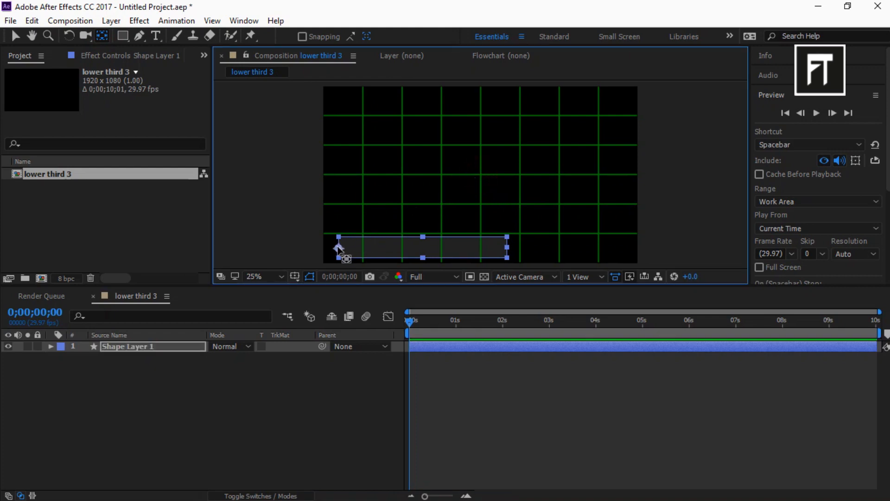
Change Shape Layer 1's fill color to white, FFFFFF.
click(168, 346)
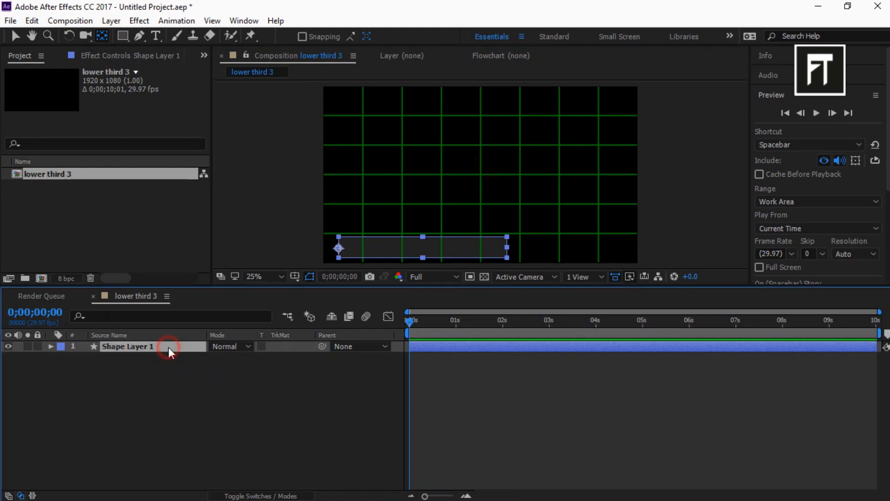
click(123, 36)
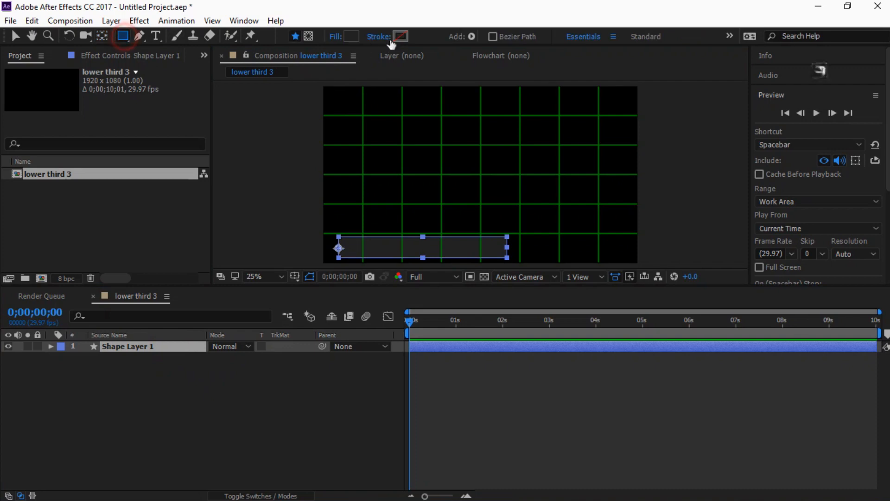
click(350, 36)
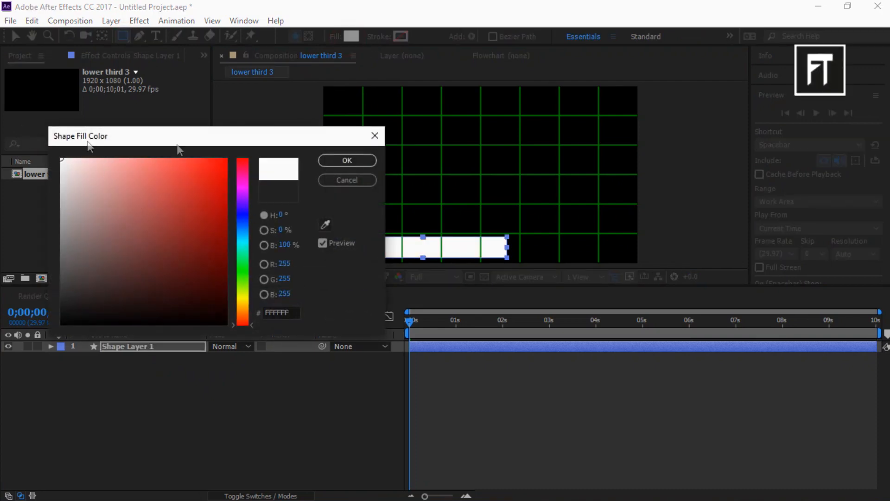
click(360, 160)
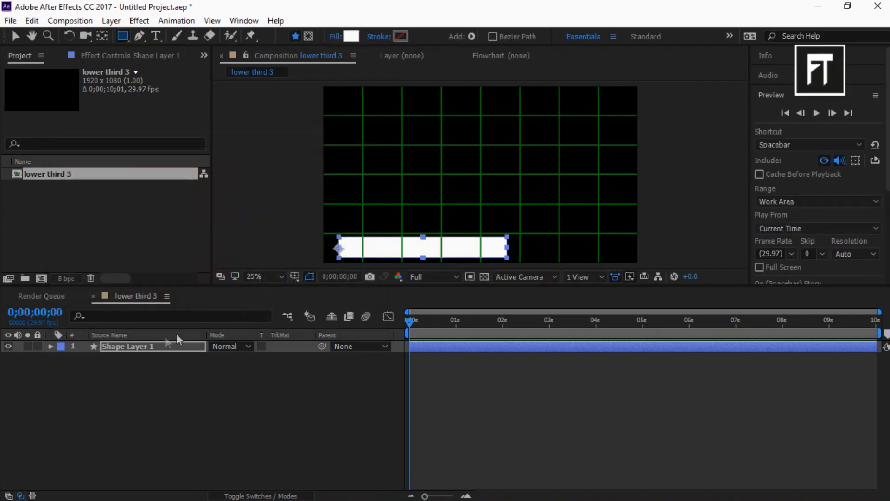
Duplicate Shape Layer 1 and move the copy just above the original rectangle in the frame.
click(156, 345)
key(ctrl+d)
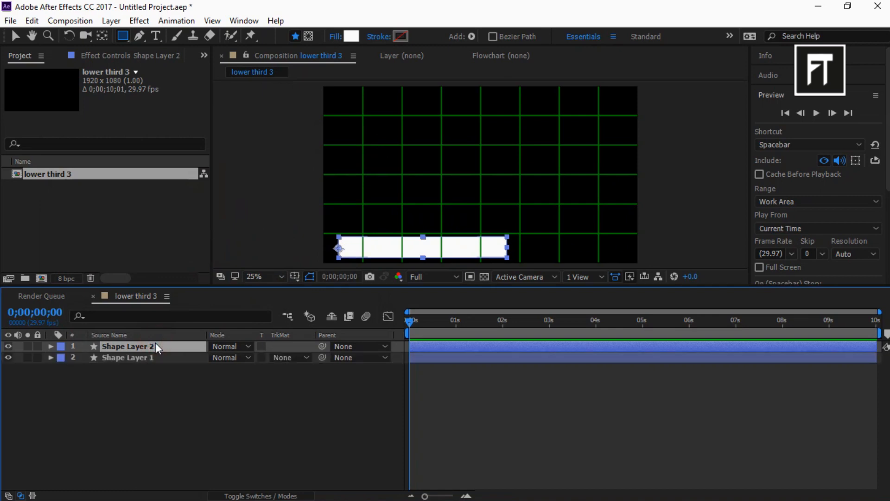
click(16, 37)
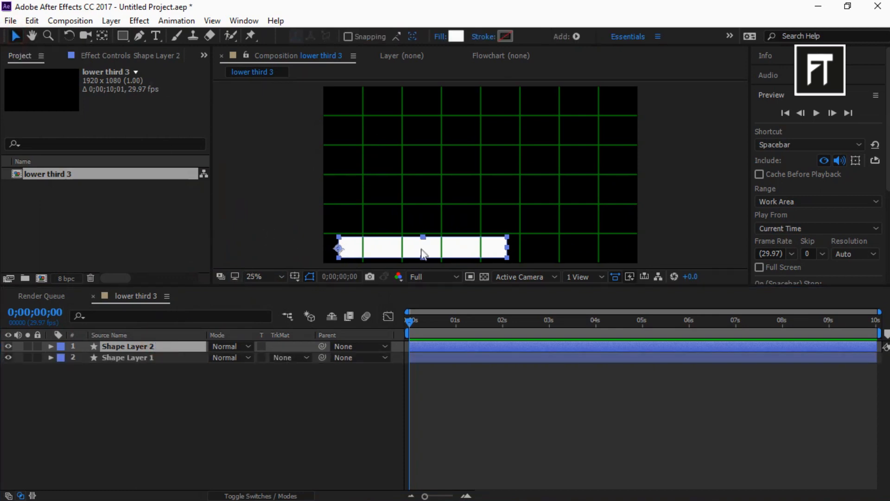
drag(423, 251, 432, 217)
Set Shape Layer 2's fill color to 5A70D1 and move the rectangle slightly higher above the white one.
click(456, 36)
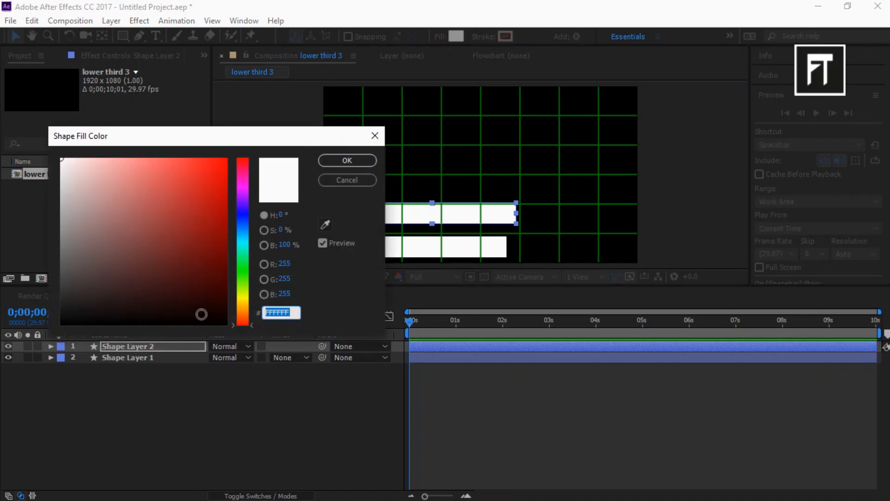
text(5A70D1)
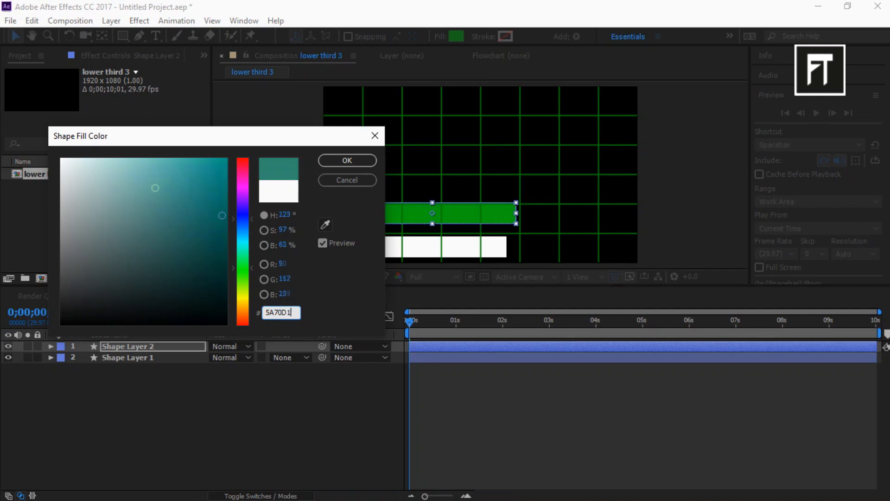
key(Return)
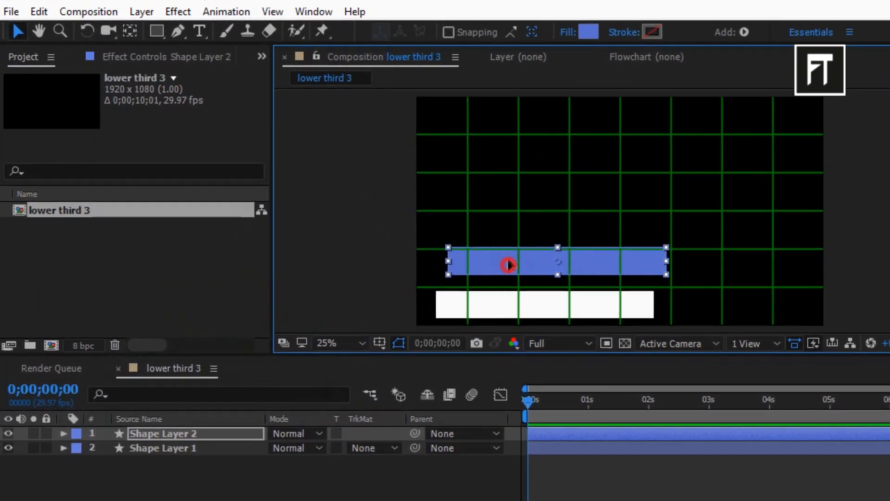
drag(508, 265, 508, 255)
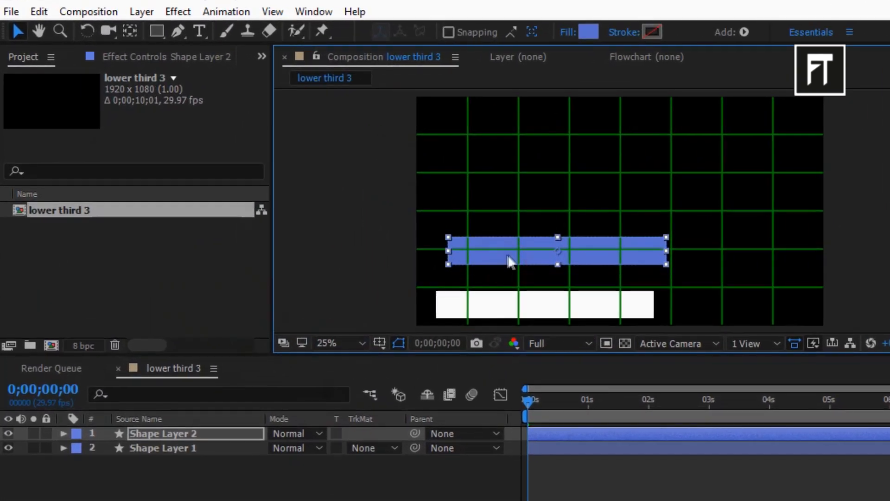
Move Shape Layer 2's anchor point to the middle of the blue rectangle's right edge.
click(155, 430)
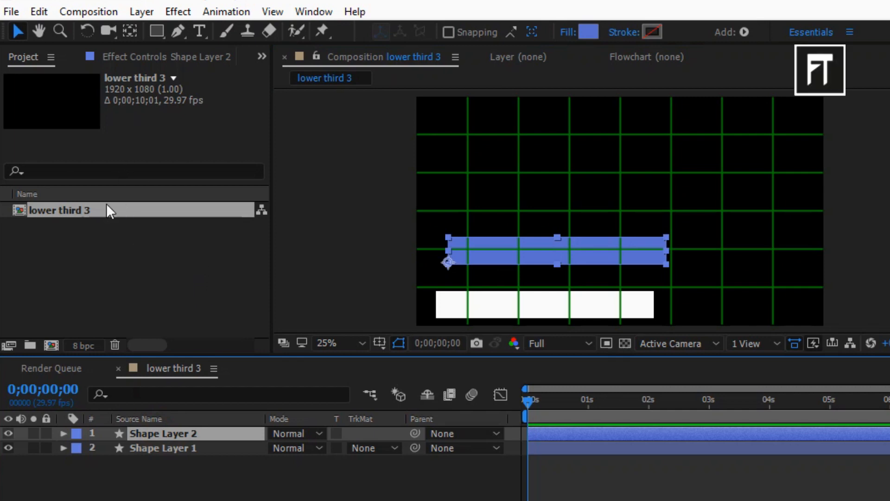
click(125, 32)
drag(448, 263, 552, 253)
drag(614, 250, 666, 253)
scroll(688, 268, up, 2)
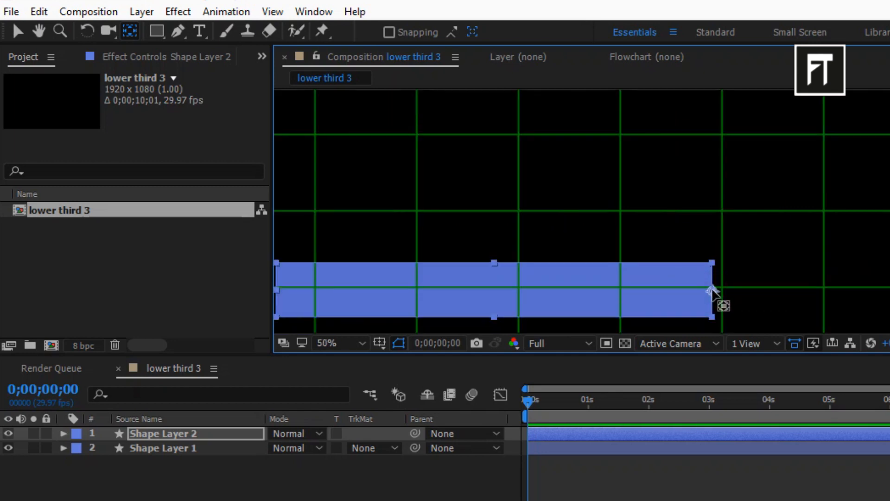
scroll(712, 292, down, 4)
scroll(699, 292, up, 2)
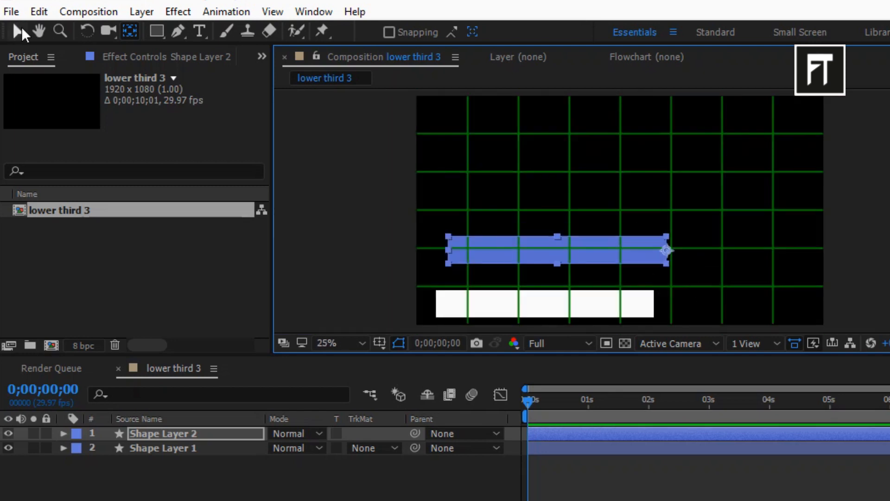
Place the blue rectangle over the white bar and shorten it from the left to roughly the bar's right half.
click(17, 31)
drag(606, 256, 596, 307)
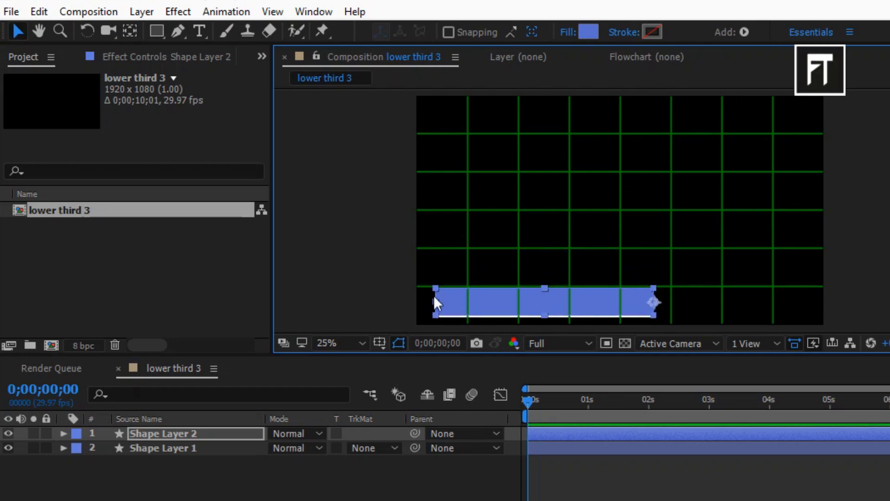
drag(436, 300, 530, 311)
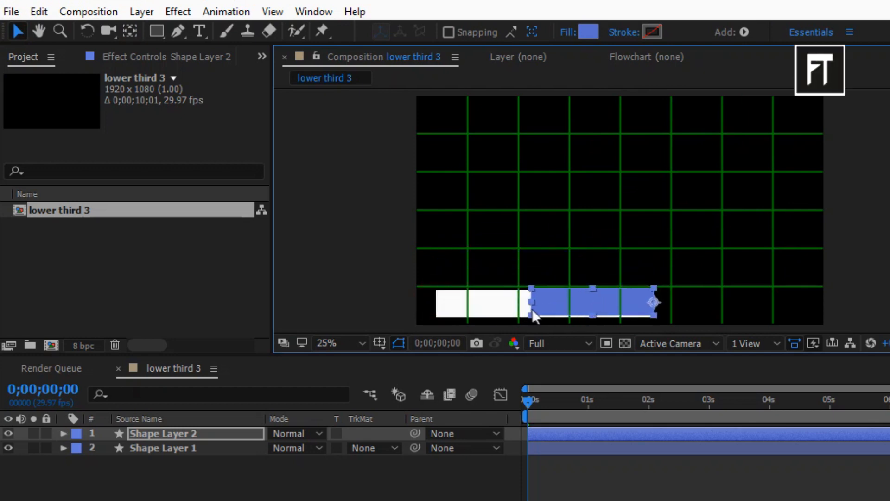
Align the blue rectangle's top, bottom and right edges precisely with those of the white bar.
click(39, 32)
drag(694, 247, 718, 167)
scroll(717, 167, up, 3)
click(18, 32)
click(666, 250)
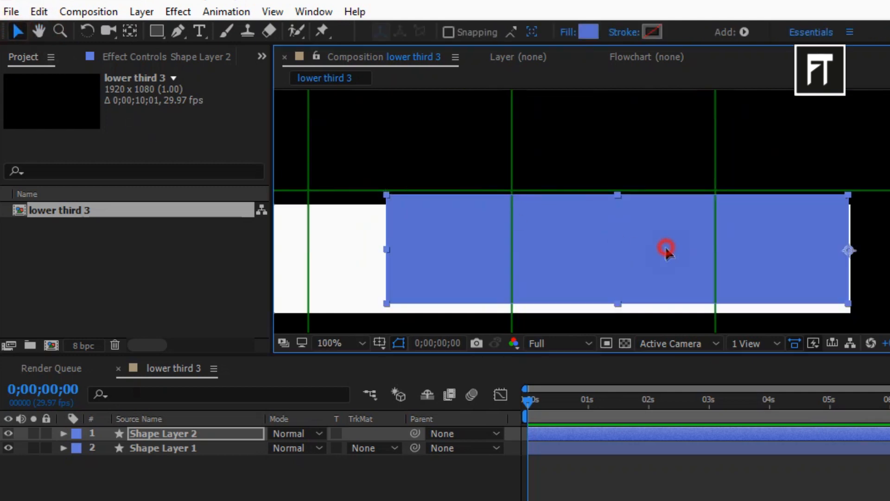
drag(667, 253, 666, 256)
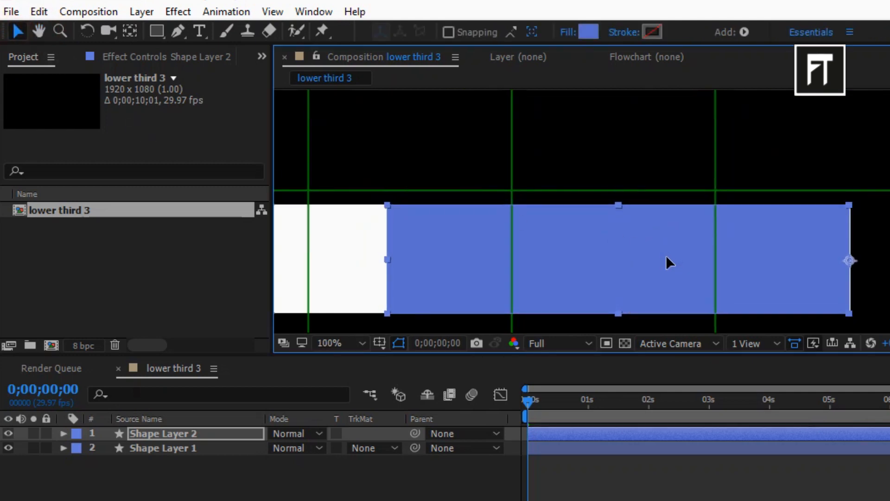
Deselect all layers and fit the whole lower third 3 composition in the viewer.
click(379, 487)
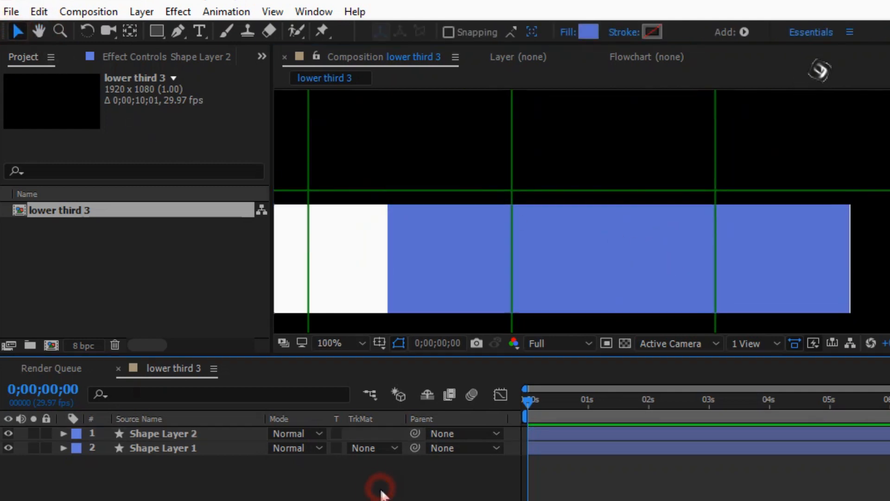
click(39, 31)
drag(348, 162, 752, 197)
scroll(751, 197, down, 1)
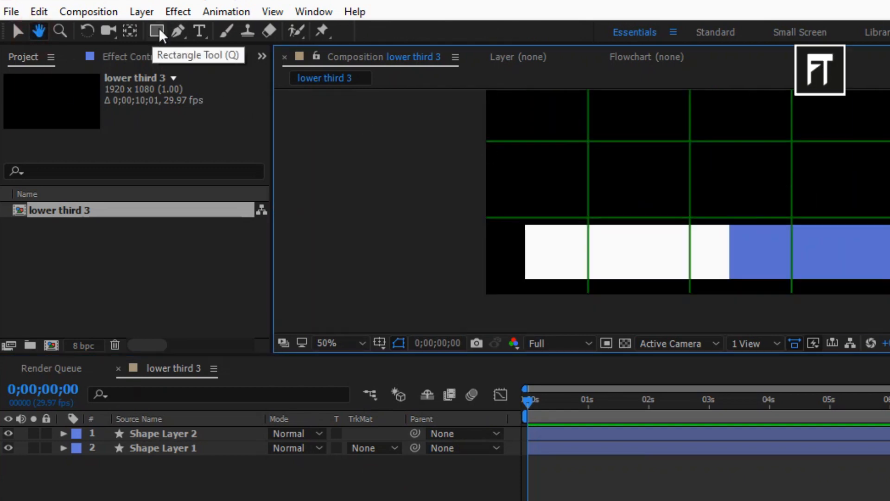
click(370, 346)
click(380, 37)
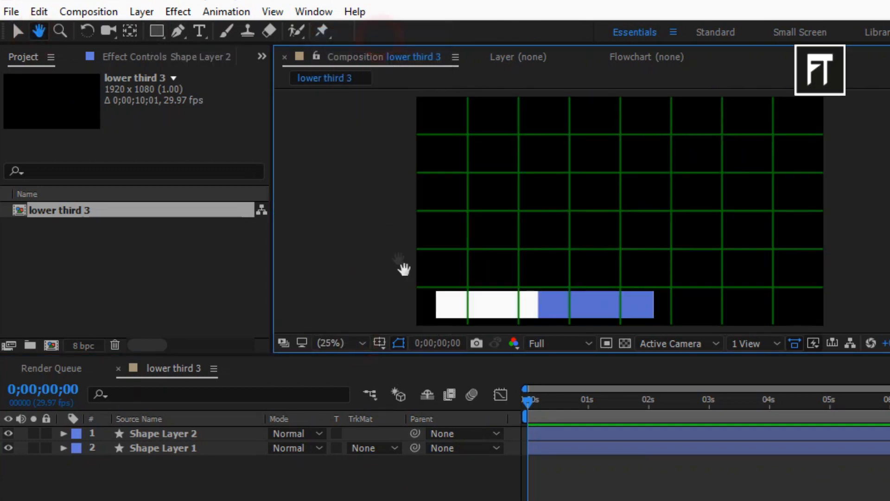
Hide the grid overlay in the composition viewer.
click(380, 342)
click(397, 382)
click(239, 418)
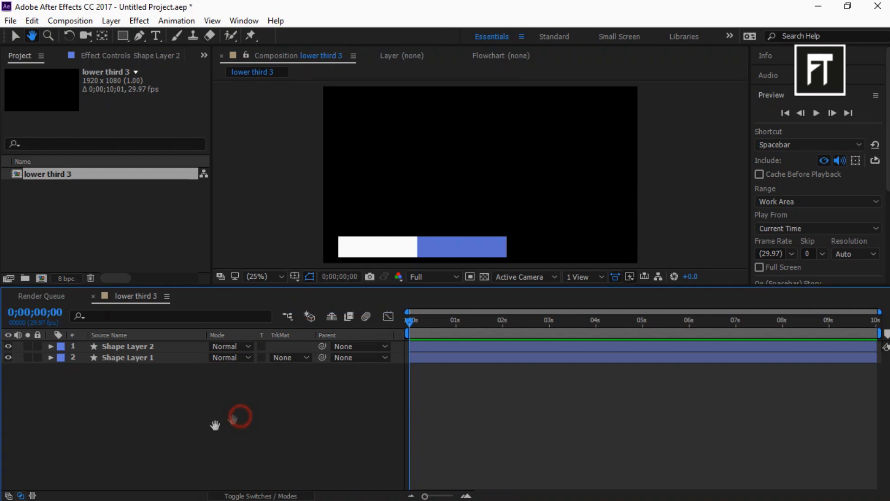
Add a text layer with the person's first name at 120 px and place it on the white bar.
right_click(137, 448)
mouse_move(187, 324)
click(323, 341)
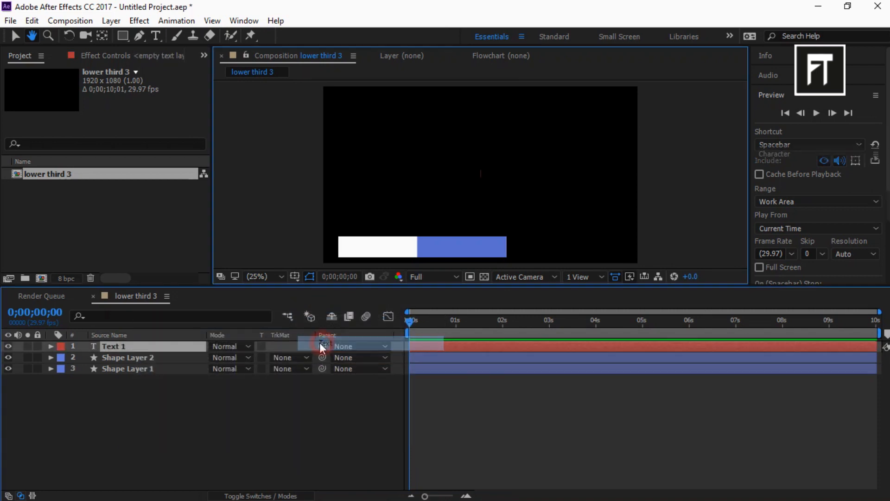
text(natasha)
key(ctrl+a)
click(773, 208)
text(120)
key(Return)
drag(600, 141, 466, 212)
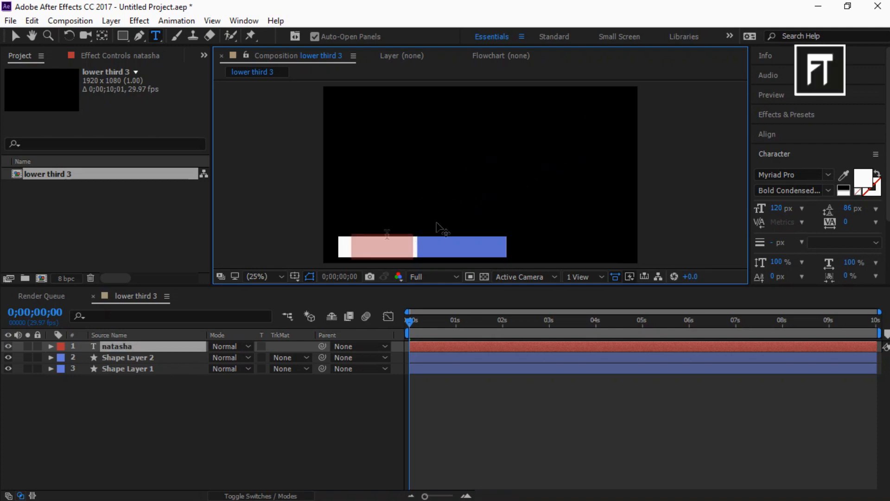
Recolour the first-name text to the dark grey sampled from the colour dialog's background.
click(862, 179)
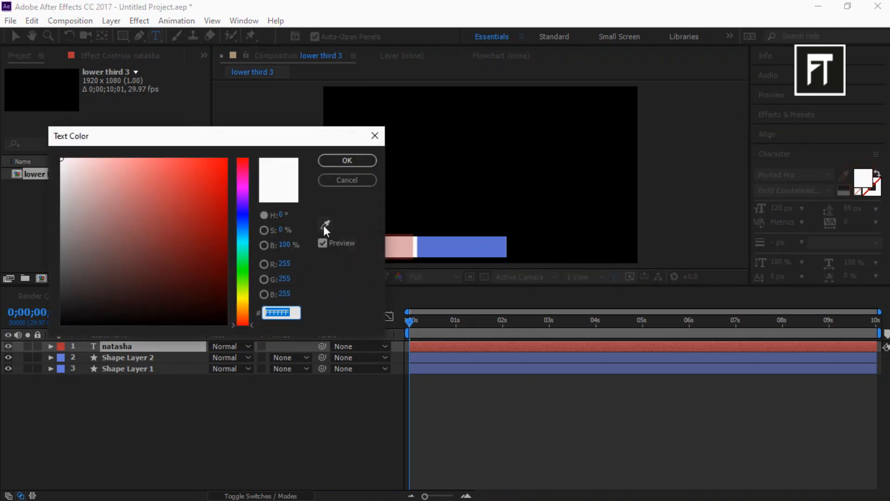
click(324, 226)
click(354, 223)
click(349, 163)
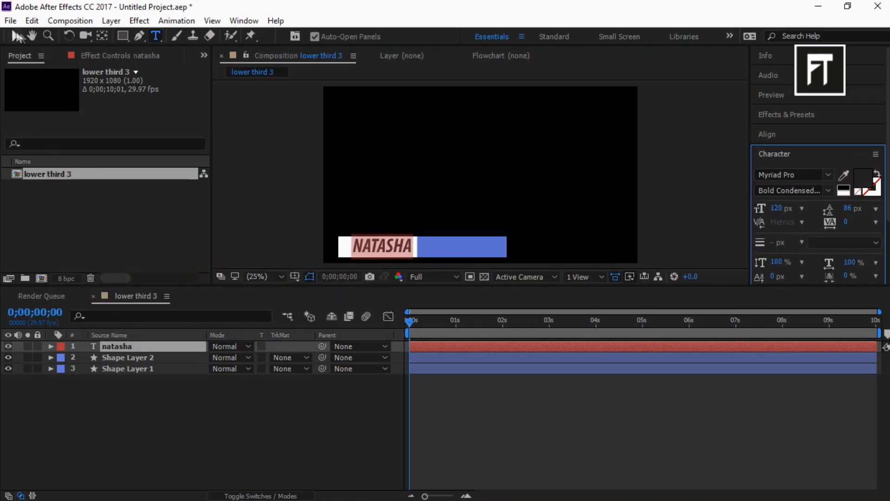
click(16, 36)
scroll(497, 123, up, 2)
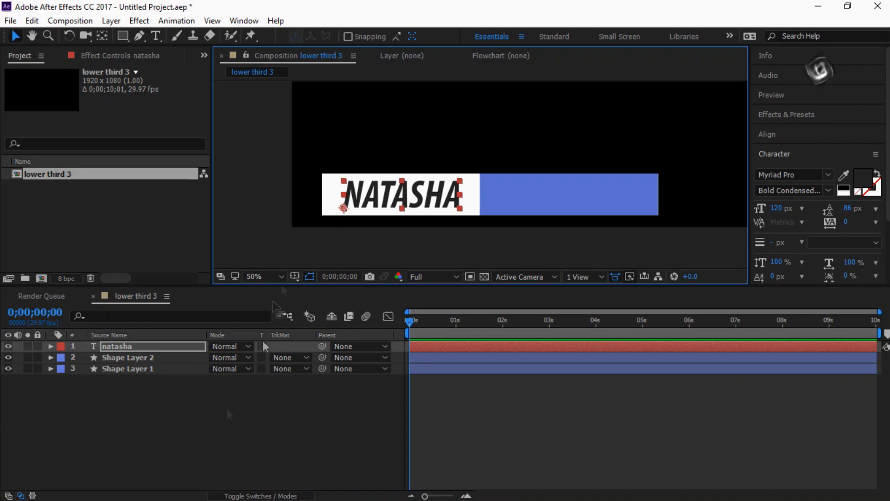
Add a second text layer with the person's surname and place it on the blue rectangle.
right_click(194, 461)
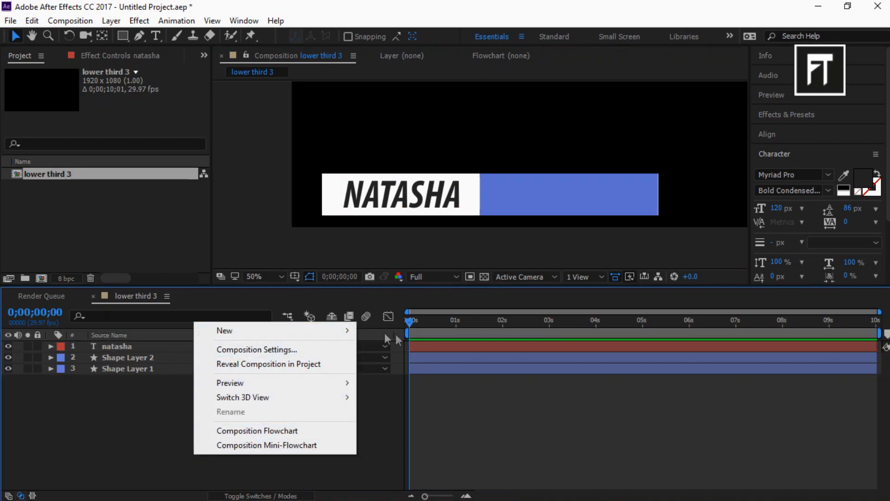
click(353, 330)
click(380, 348)
scroll(458, 160, down, 2)
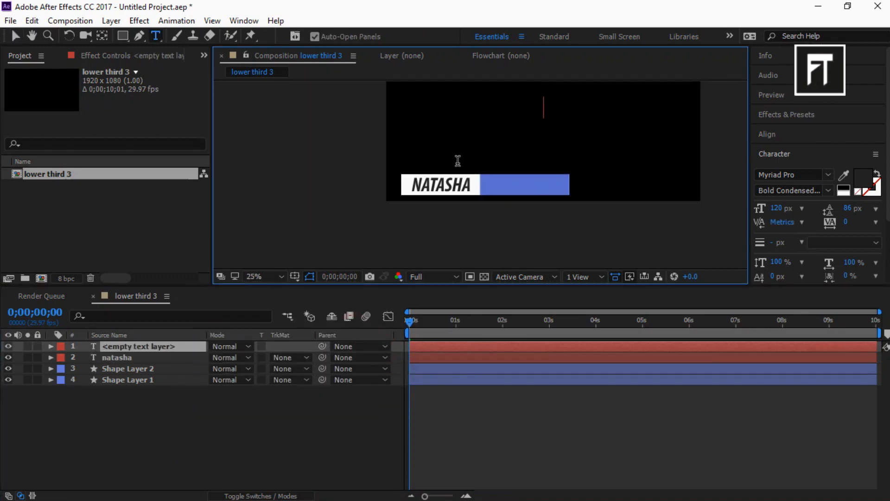
text(murdock)
drag(558, 193, 512, 263)
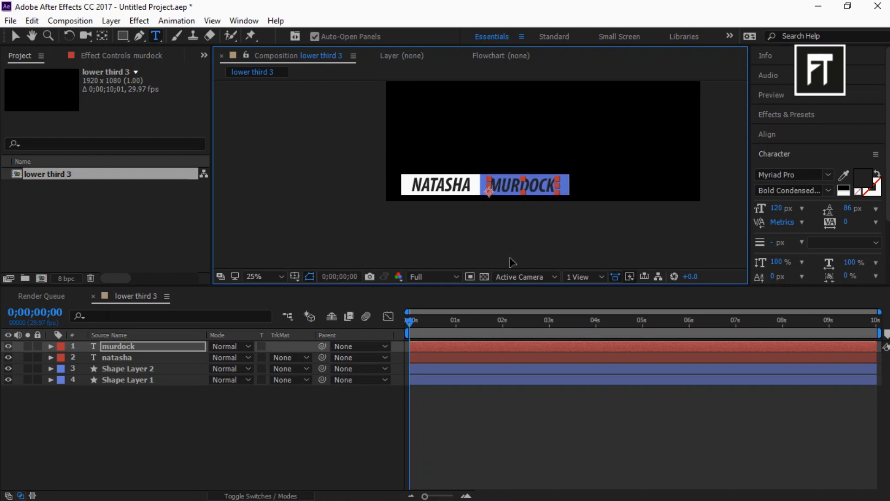
click(258, 277)
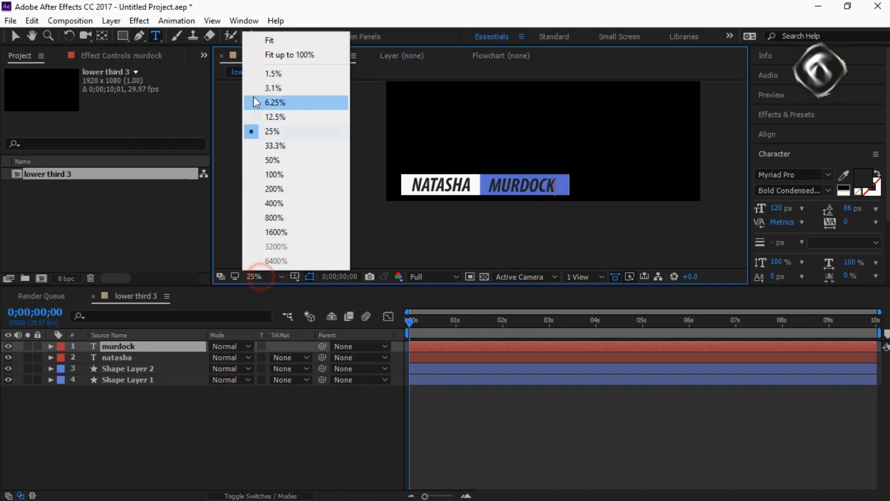
click(269, 41)
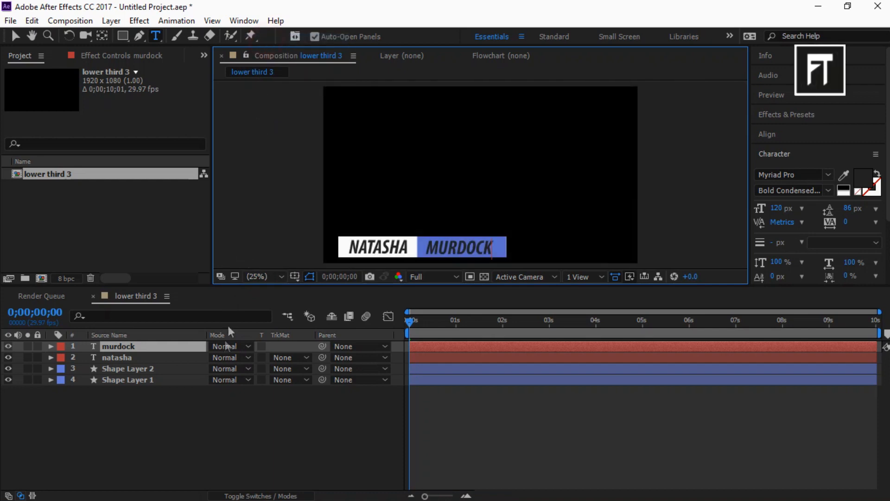
Add a third text layer reading "designer".
right_click(185, 436)
mouse_move(221, 309)
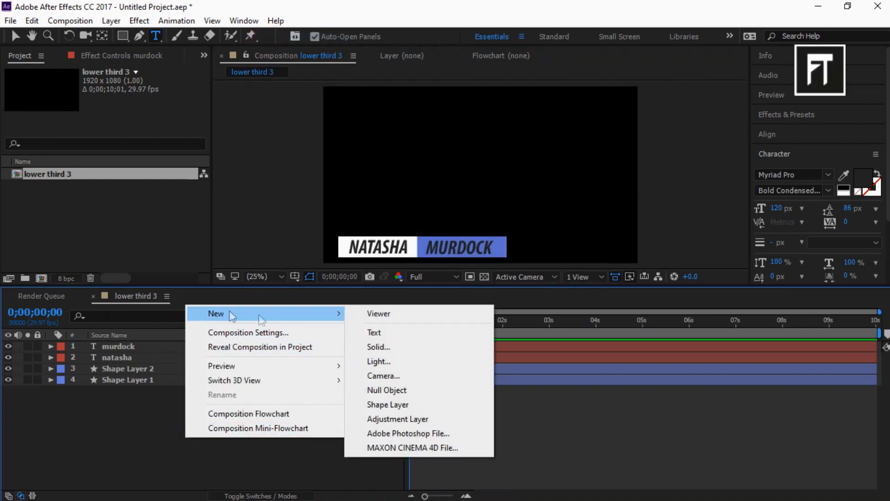
click(407, 330)
text(designer)
Set the "designer" text size to 45 px and place it just above the left end of the white bar.
key(ctrl+a)
click(779, 209)
text(40)
key(Return)
click(777, 208)
text(45)
key(Return)
click(581, 184)
drag(581, 184, 443, 243)
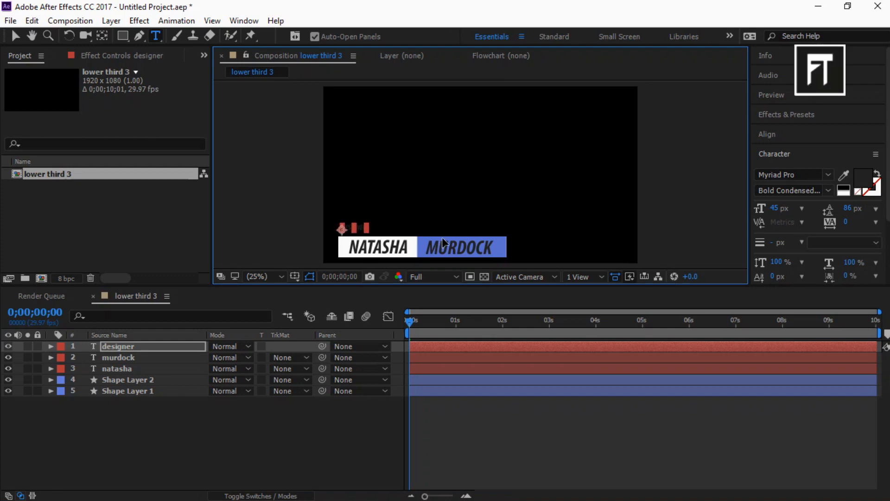
click(291, 421)
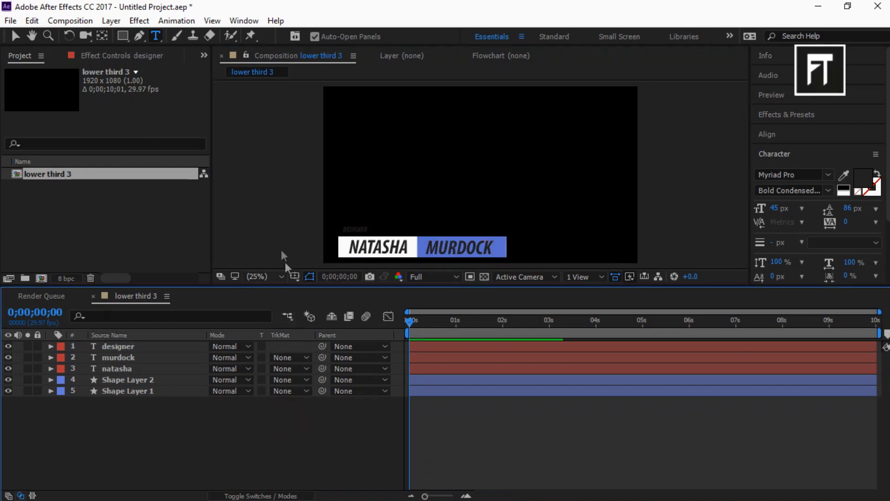
Draw a small blue rectangle on a new shape layer, covering the "designer" text with a margin around it.
click(32, 36)
click(390, 268)
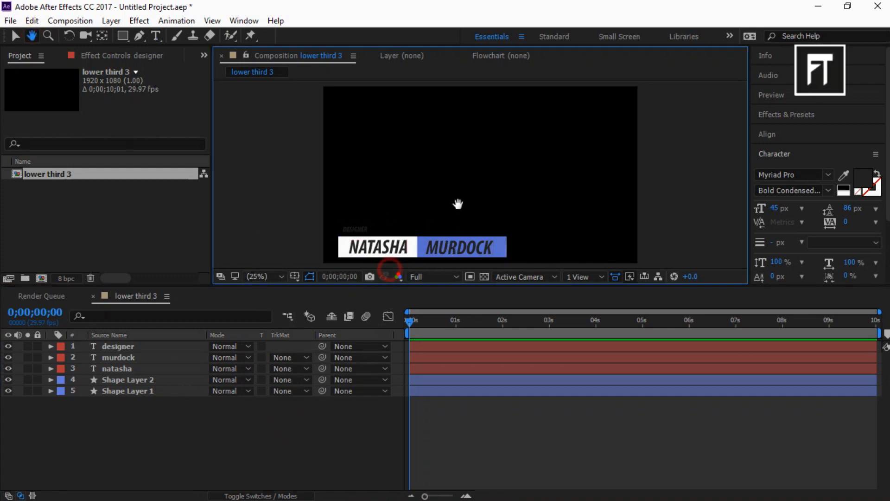
scroll(436, 213, up, 2)
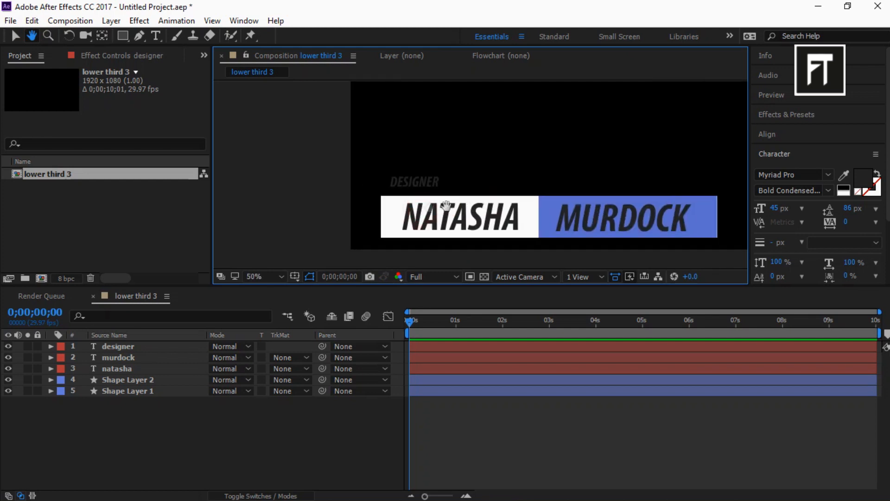
click(123, 38)
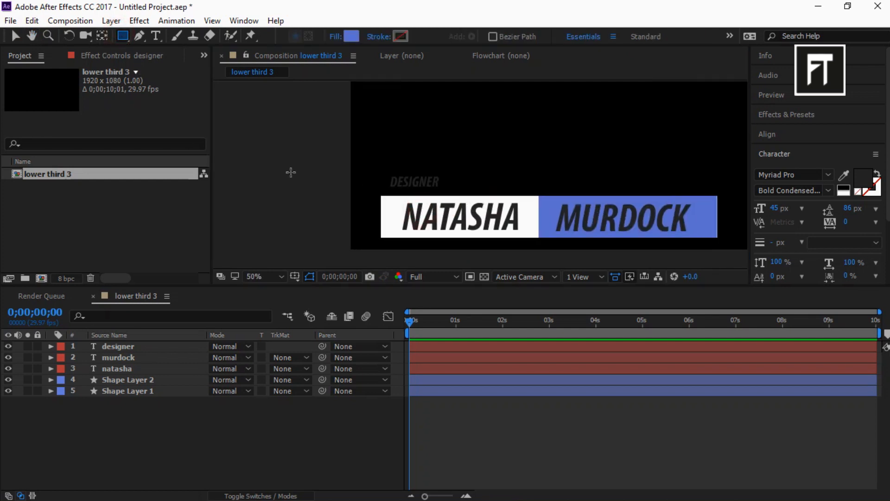
drag(379, 169, 457, 190)
key(v)
click(190, 455)
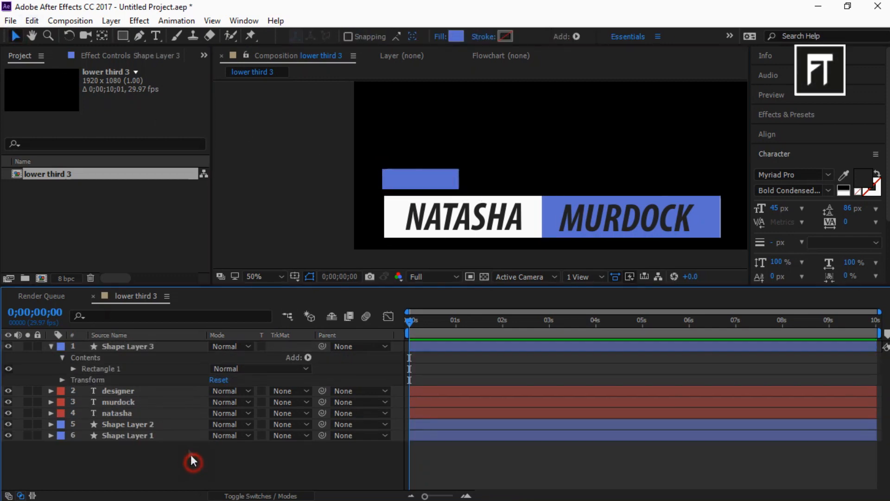
Move Shape Layer 3 directly below the "designer" text layer so the small rectangle sits behind the text.
drag(156, 347, 158, 398)
click(219, 471)
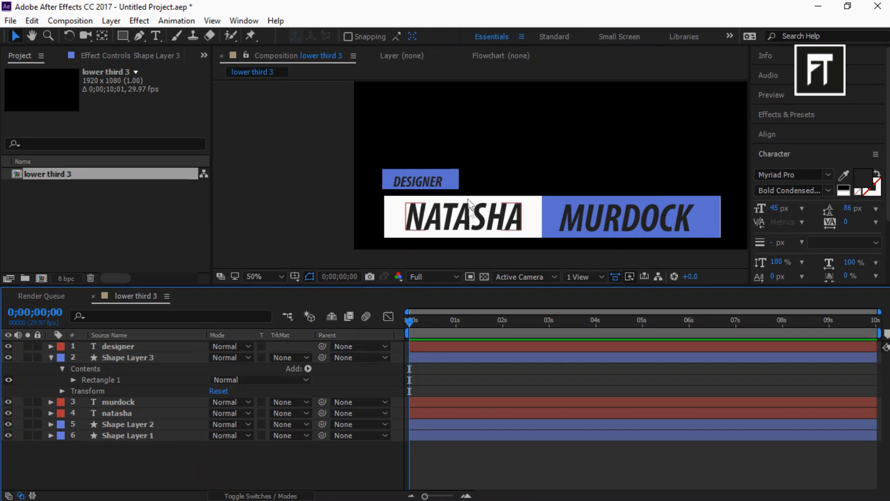
scroll(460, 180, up, 1)
click(418, 184)
click(251, 459)
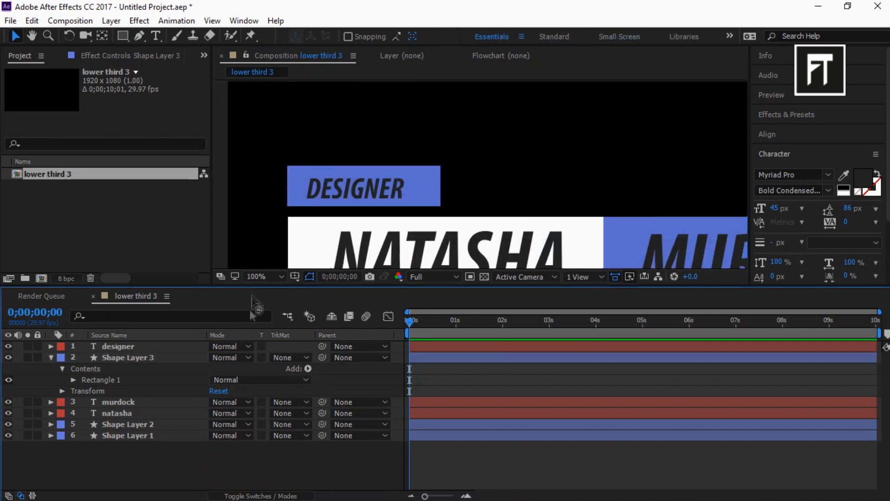
click(257, 276)
click(260, 51)
click(155, 443)
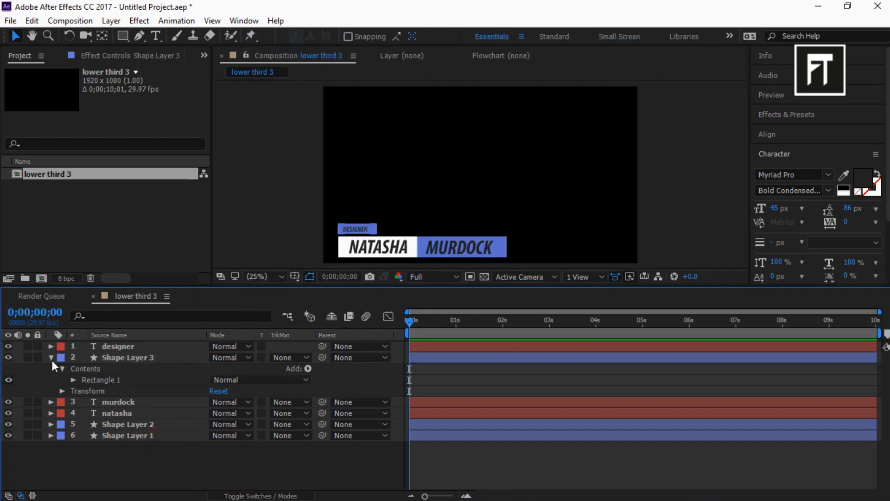
Collapse Shape Layer 3 and move it together with the "designer" layer to the end of the layer stack.
click(51, 358)
click(104, 357)
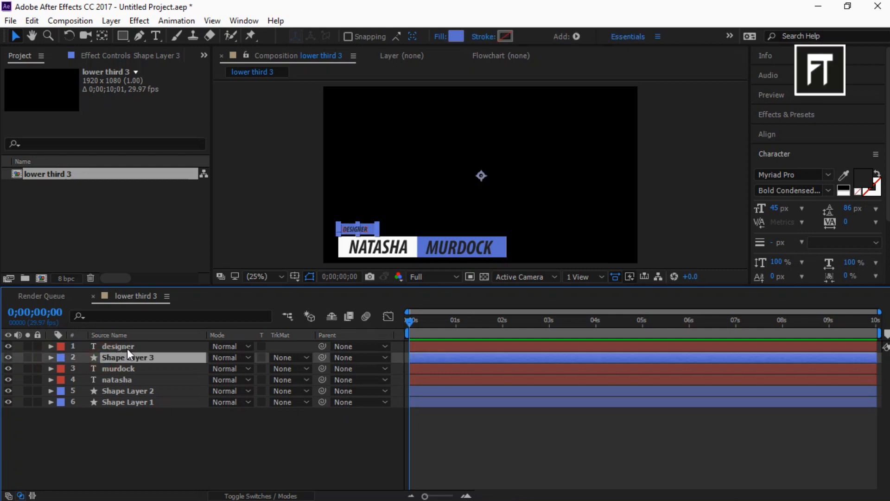
ctrl+click(127, 348)
drag(137, 347, 146, 430)
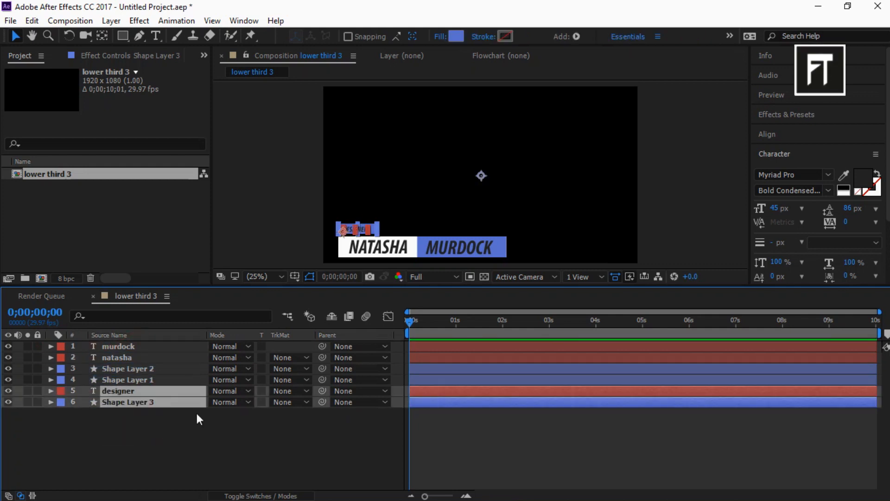
click(166, 434)
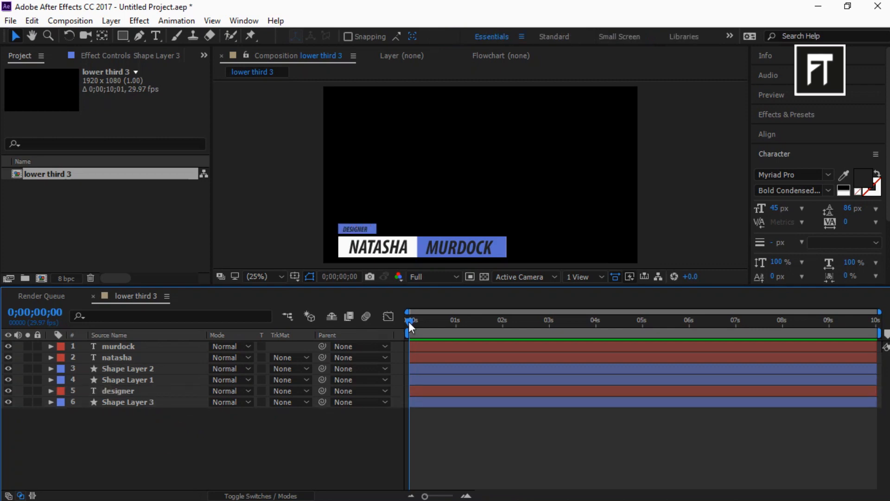
Set the current time to 0;00;01;00 and duplicate Shape Layer 1.
drag(431, 326, 455, 326)
click(168, 402)
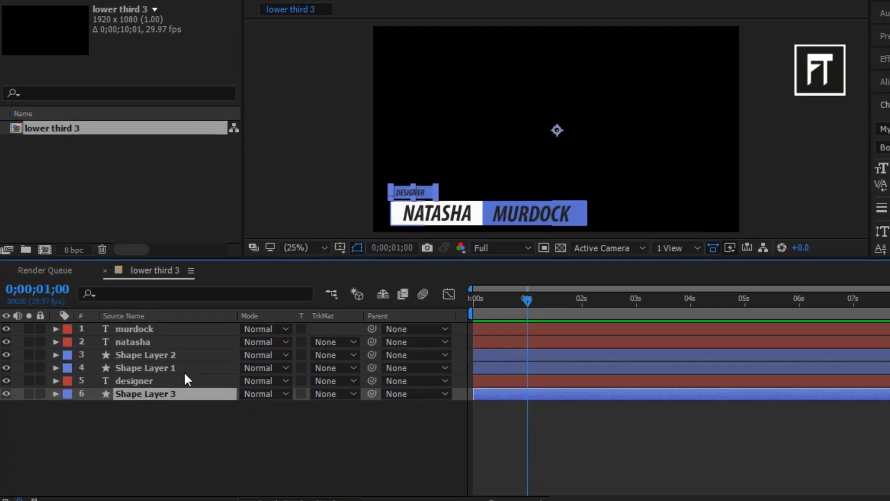
click(162, 380)
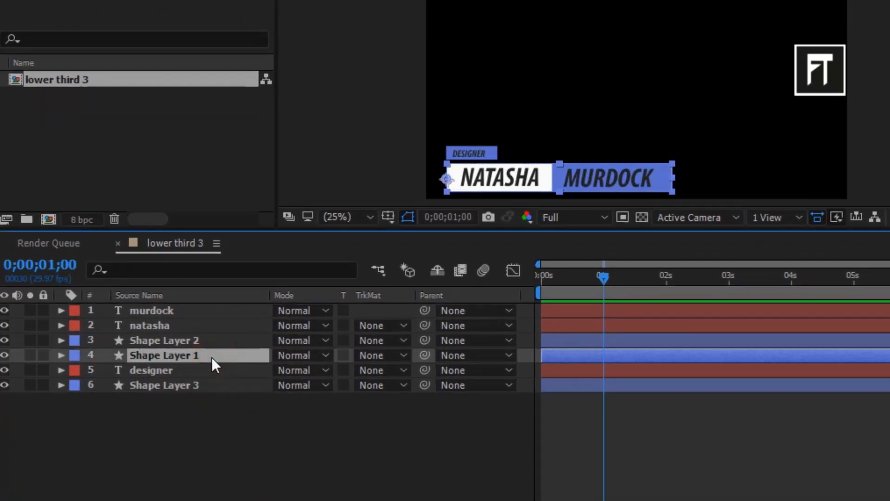
key(ctrl+d)
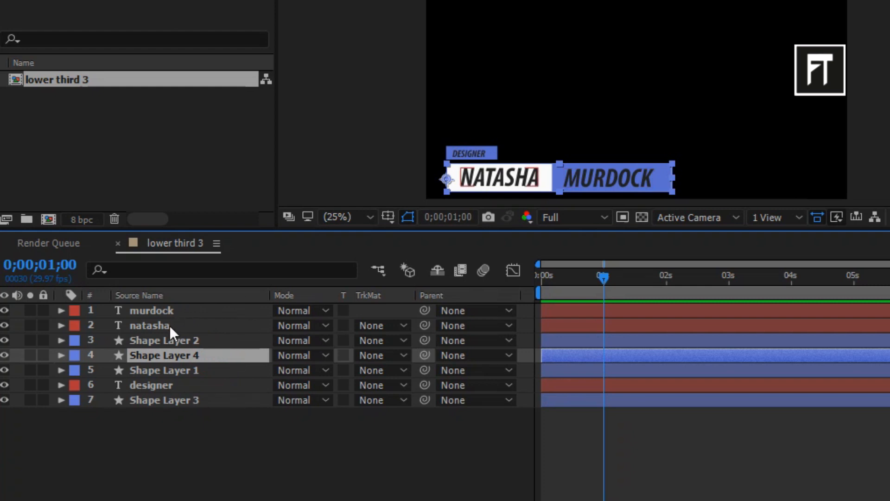
Place the first-name text layer directly above Shape Layer 4 and use it as that shape's alpha matte.
drag(171, 327, 183, 346)
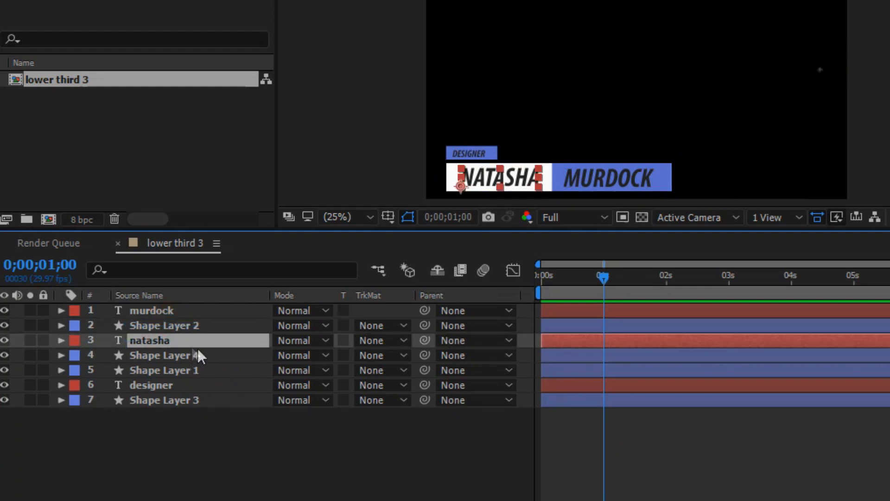
click(380, 360)
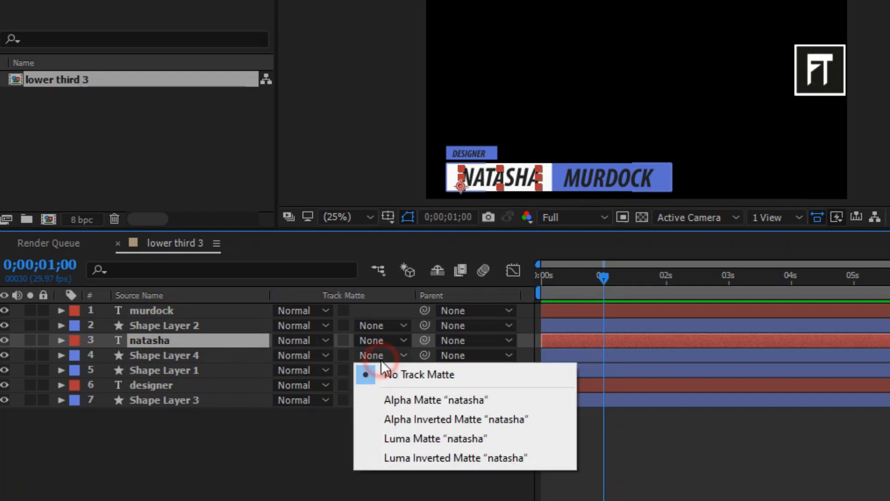
click(388, 398)
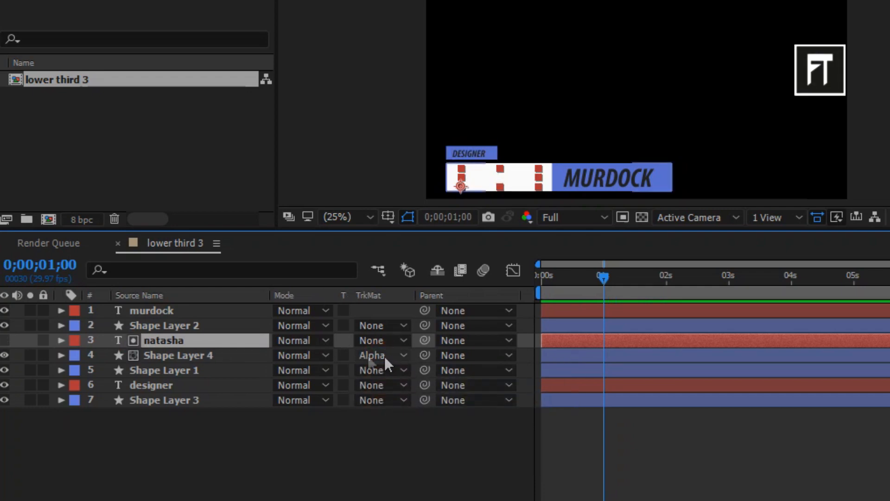
Change Shape Layer 4's fill colour to dark grey 232323, sampled from the colour dialog's background.
click(212, 355)
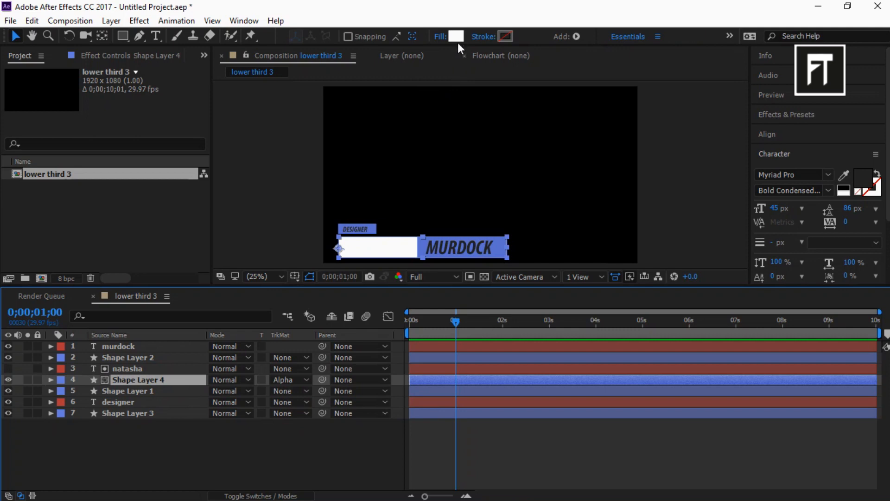
click(456, 36)
click(325, 224)
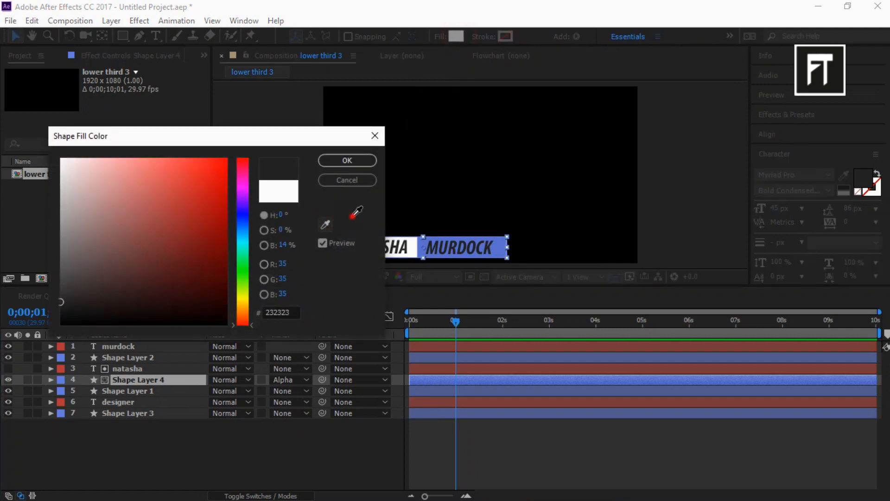
click(347, 161)
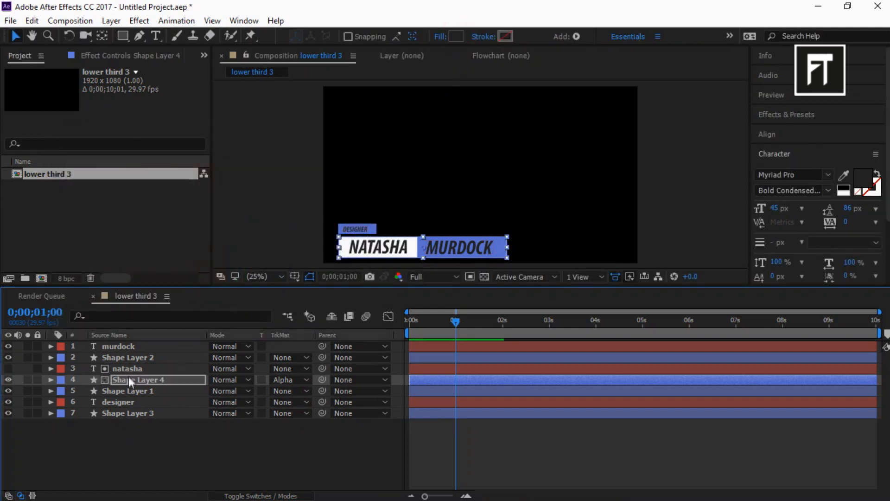
Duplicate Shape Layer 2 and set the copy's fill colour to dark grey 232323, sampled from the colour dialog's background.
click(140, 357)
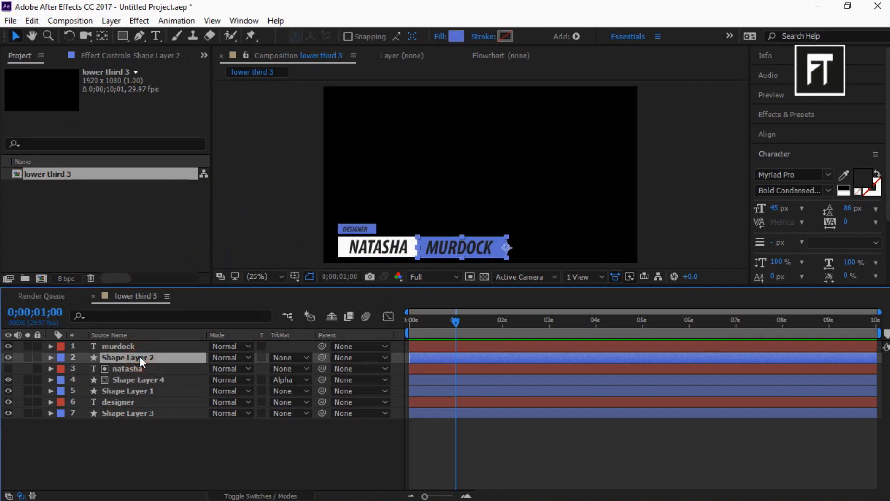
key(ctrl+d)
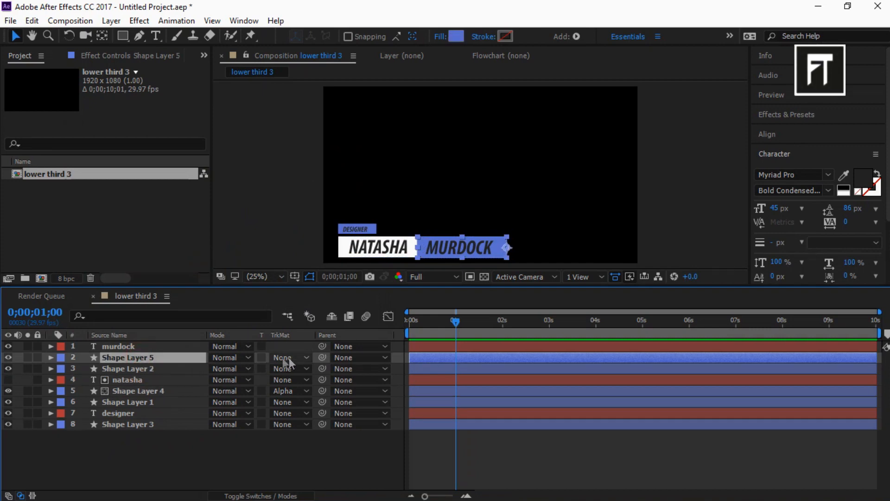
click(458, 36)
click(324, 225)
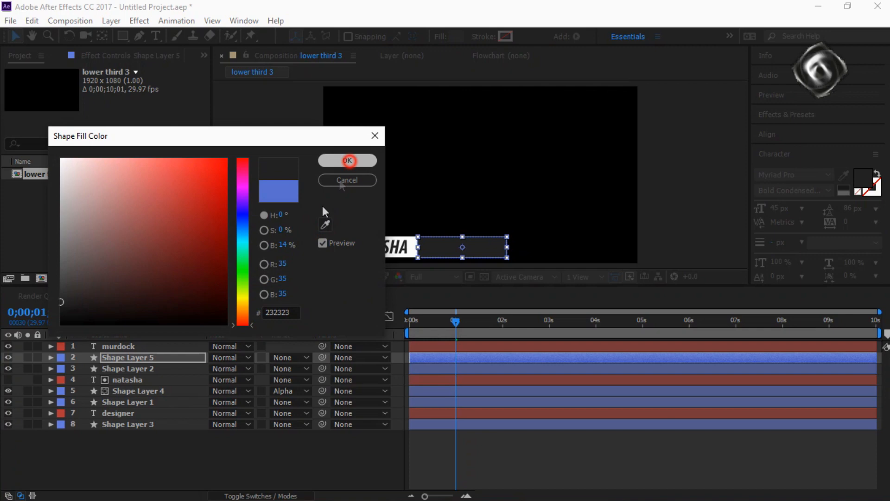
click(348, 160)
Use the last-name text layer as the alpha matte of Shape Layer 5 and clear the layer selection.
click(274, 357)
click(293, 391)
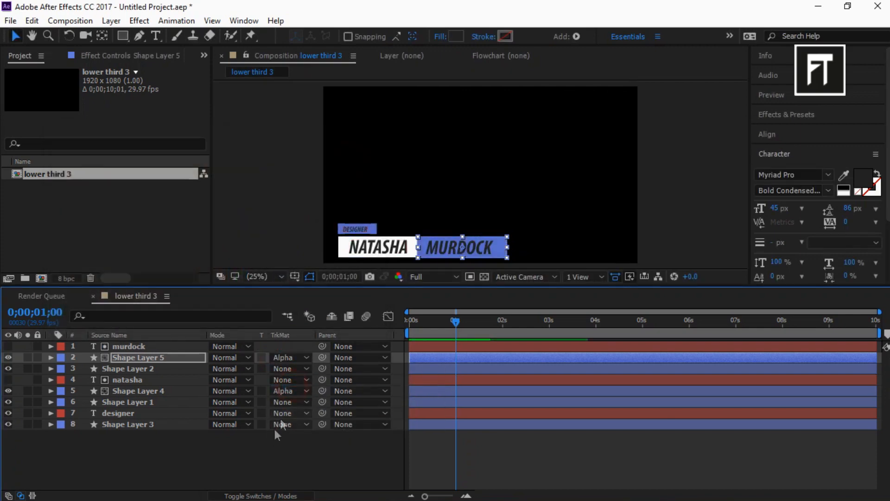
click(245, 460)
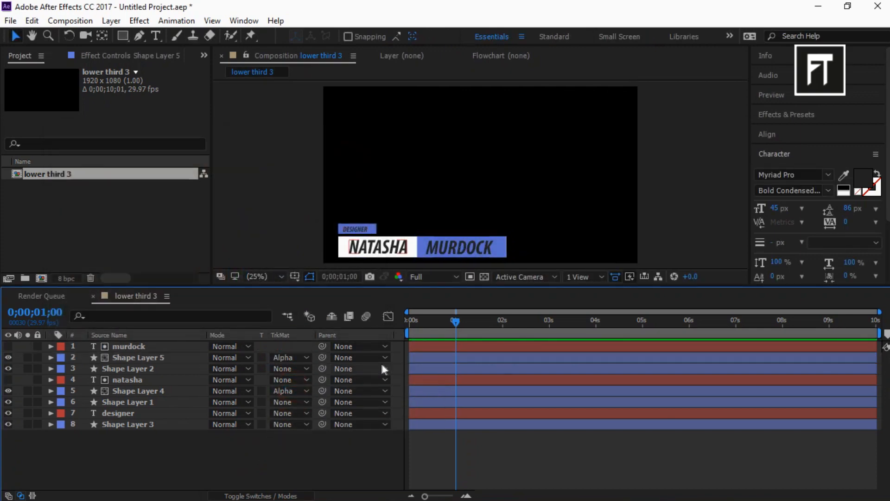
Add scale keyframes at 0;00;01;00 to Shape Layers 5, 2, 4 and 1 together.
click(145, 359)
ctrl+click(144, 370)
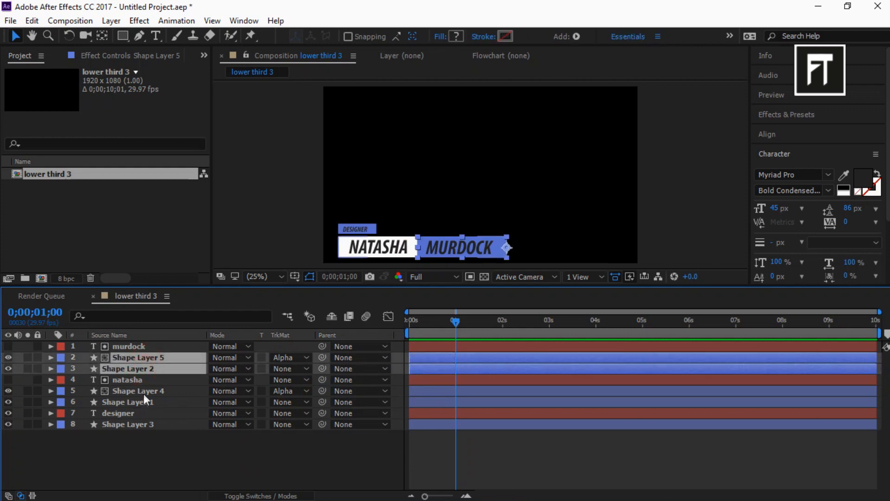
ctrl+click(146, 391)
ctrl+click(143, 403)
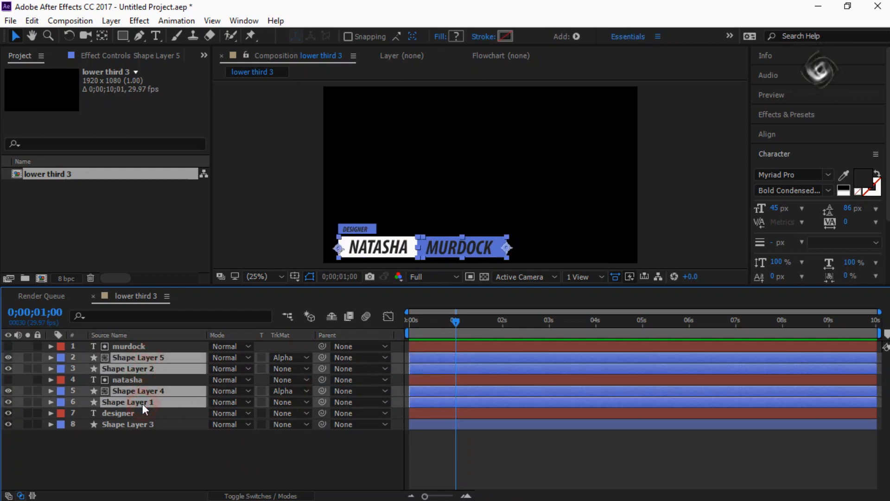
key(s)
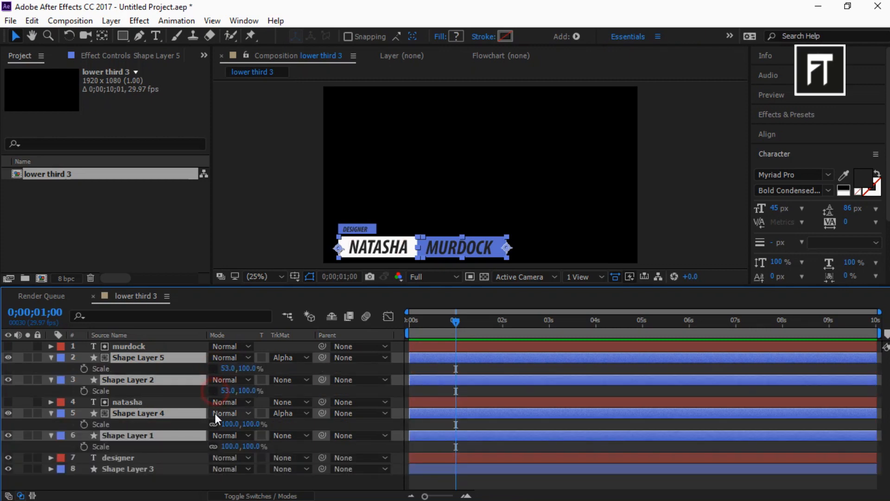
click(84, 368)
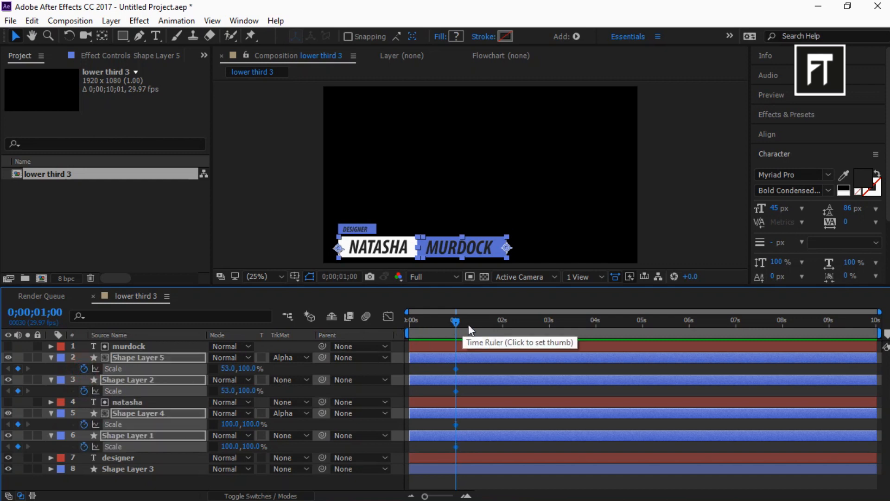
At 0;00;00;00, set the horizontal scale of Shape Layers 5, 2, 4 and 1 to 0%.
drag(453, 324, 404, 327)
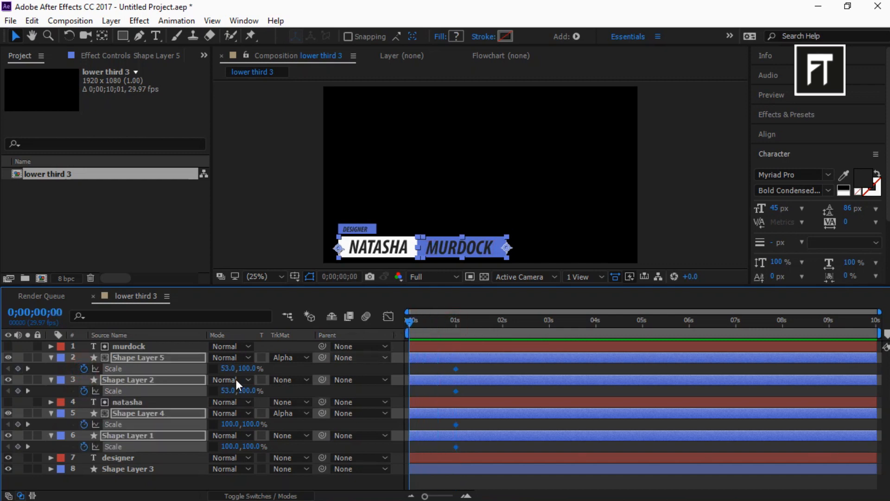
click(229, 367)
text(0)
key(Return)
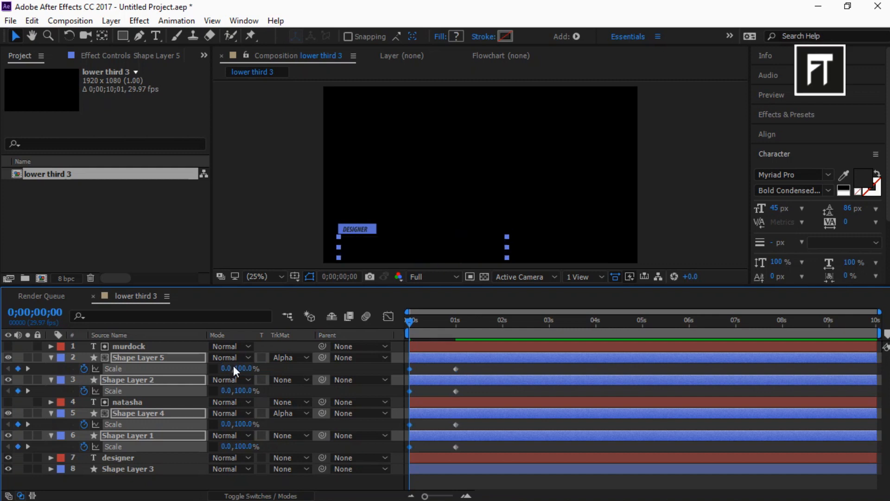
Retime the scale keyframes so Shape Layers 4 and 1 finish at about 0.6 s and Shape Layers 5 and 2 run from there to about 1.4 s.
drag(407, 323, 459, 330)
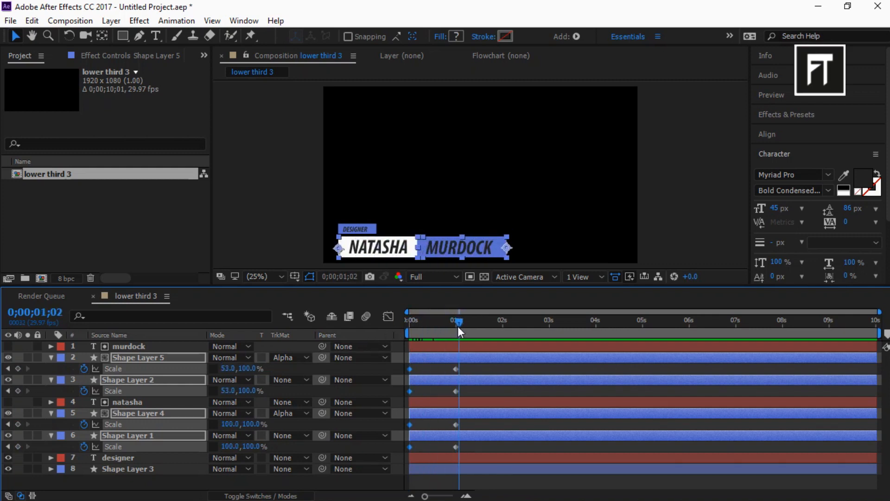
click(473, 368)
drag(442, 369, 457, 393)
drag(523, 368, 439, 448)
drag(495, 365, 466, 394)
Apply Easy Ease to all scale keyframes of the four shape layers.
drag(483, 391, 408, 446)
right_click(408, 448)
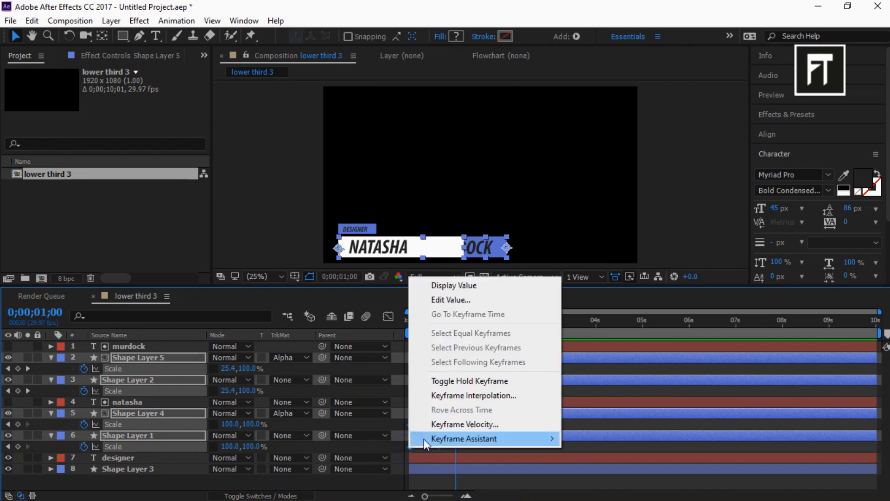
mouse_move(424, 439)
click(603, 364)
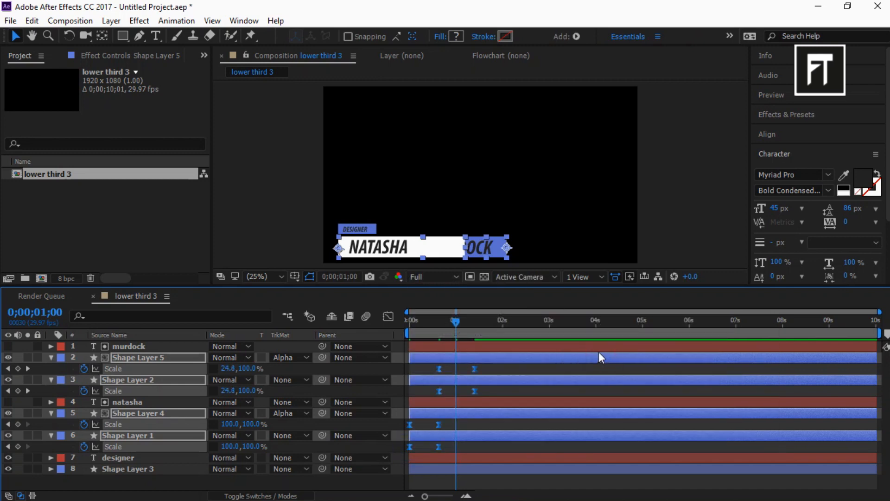
Reshape the scale speed curves in the graph editor so both movements start fast and slow down gradually, then return to the layer view.
click(393, 315)
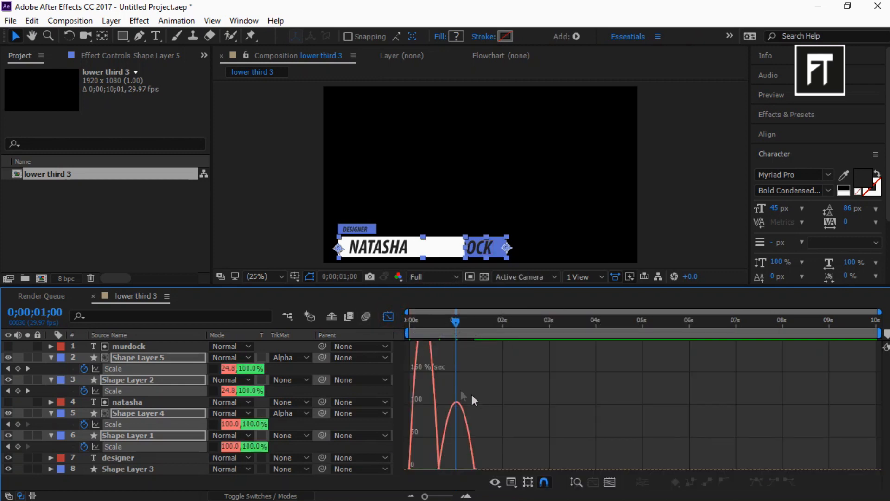
drag(505, 413, 403, 439)
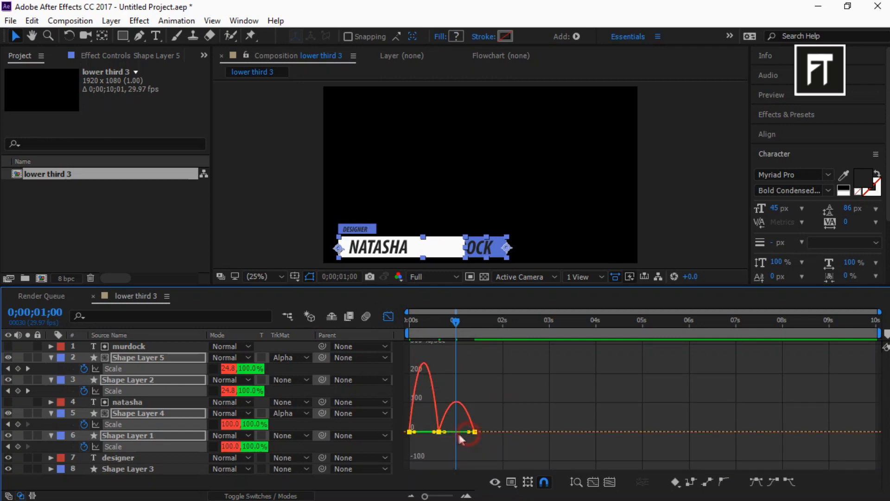
drag(459, 433, 450, 433)
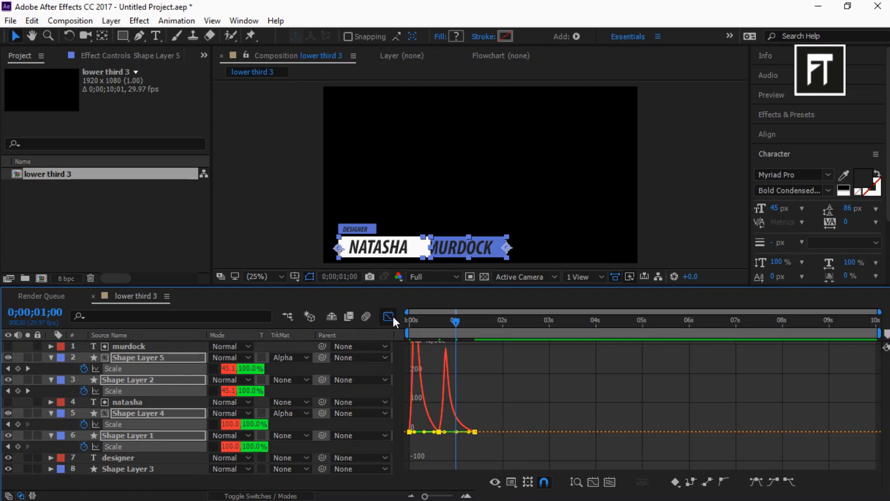
click(392, 317)
Preview the bar animation from the start of the composition.
click(784, 97)
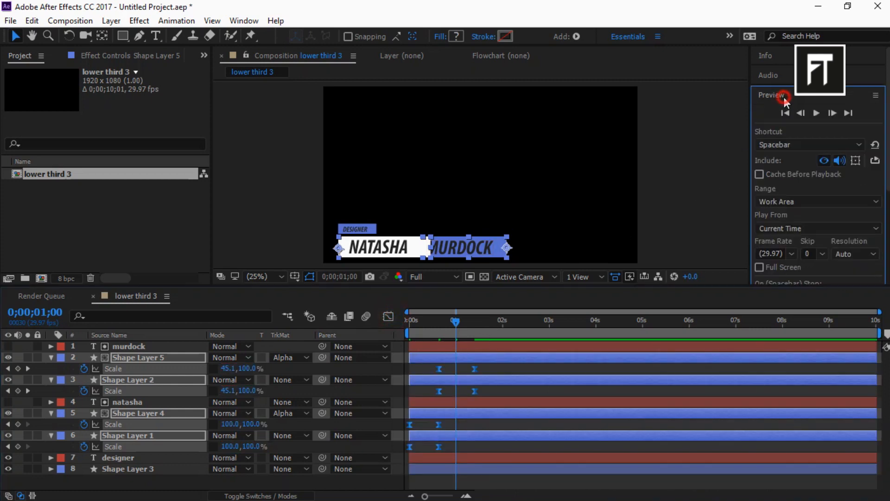
click(784, 114)
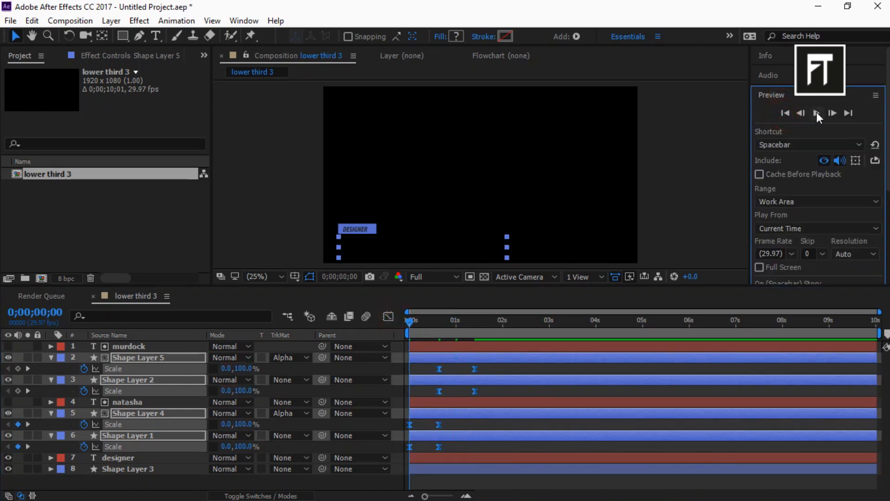
click(816, 112)
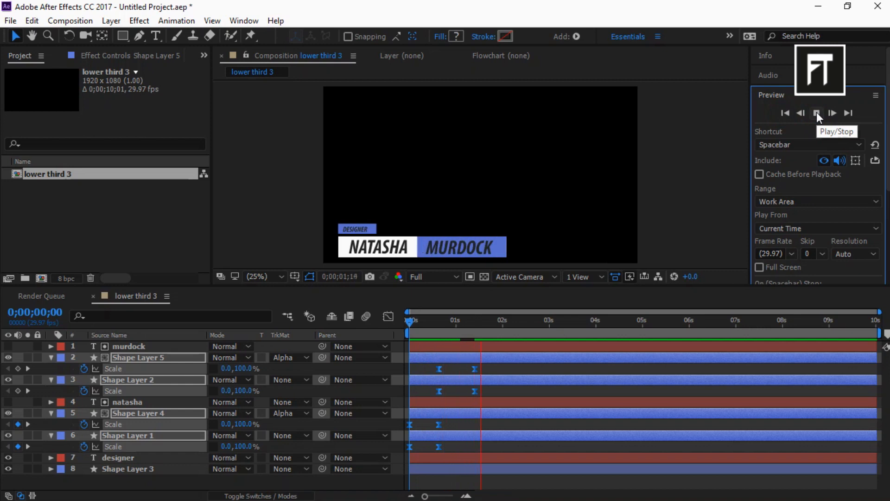
click(816, 113)
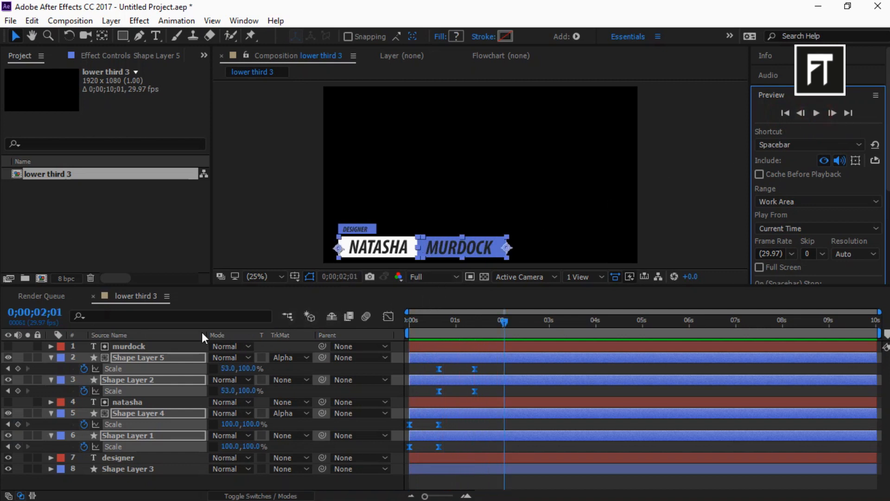
Collapse the four shape layers and parent the "designer" text layer to Shape Layer 3.
click(51, 357)
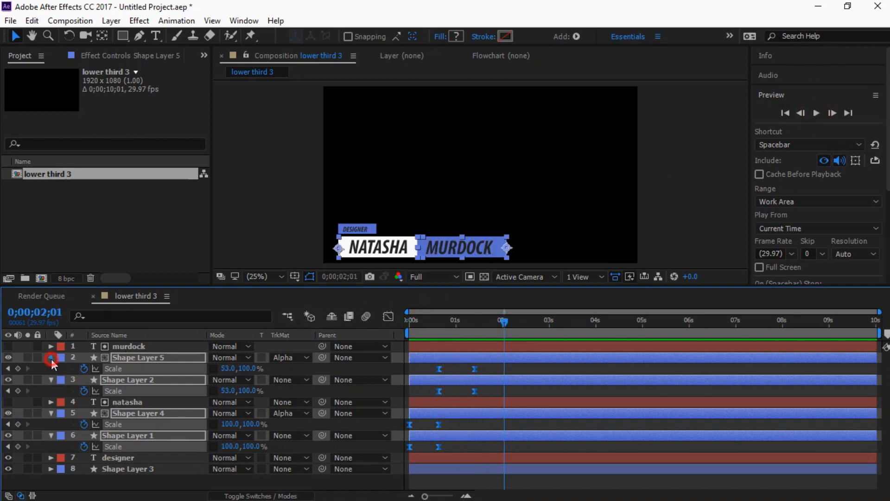
click(114, 443)
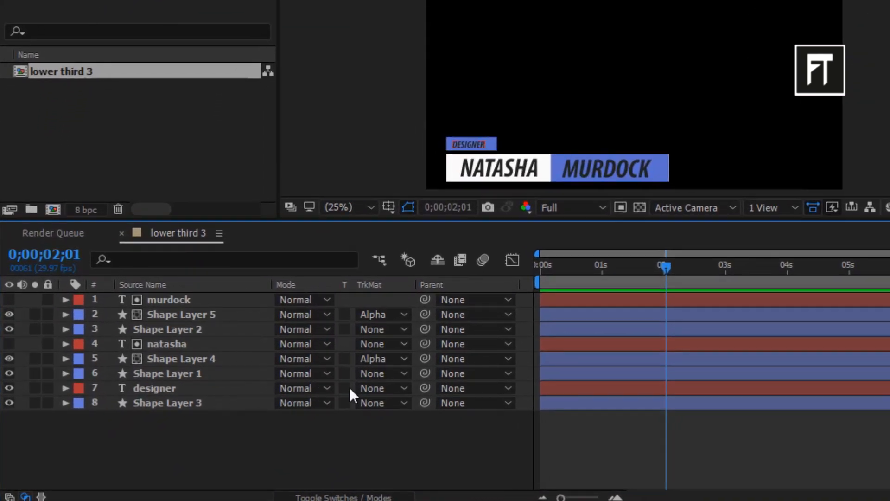
click(211, 388)
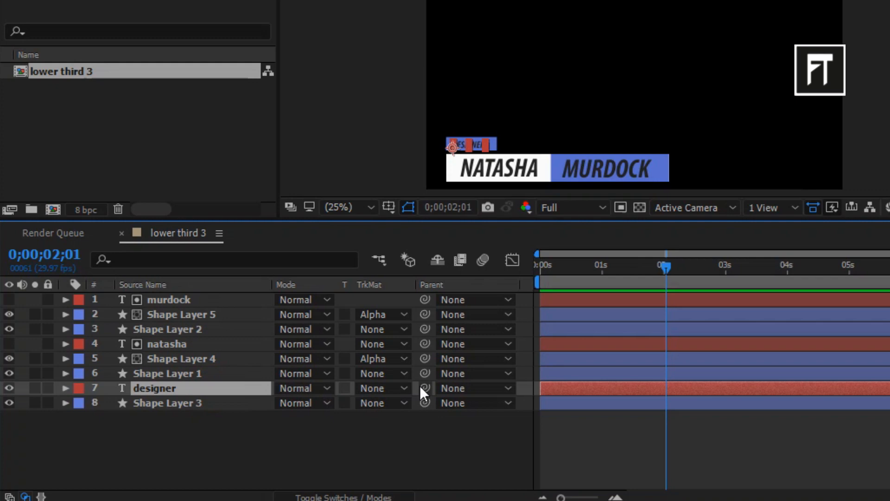
drag(424, 389, 171, 404)
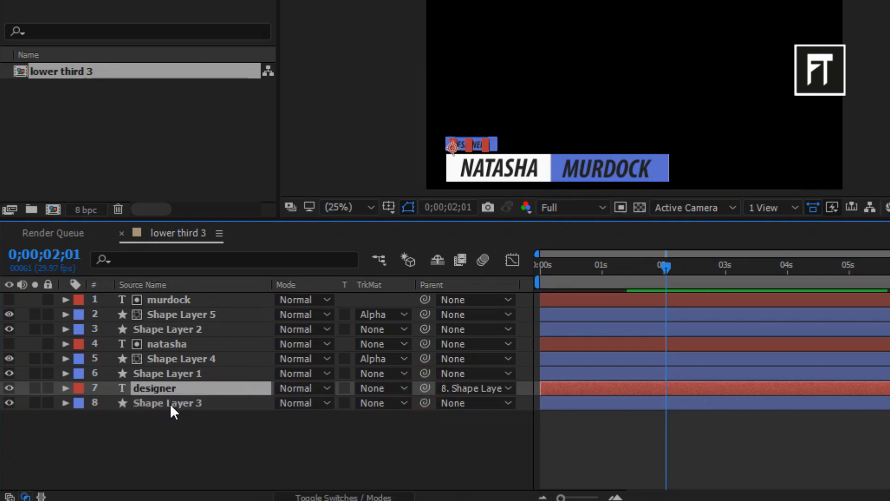
Animate Shape Layer 3's position from 965, 652 at 0;00;00;05 to 965, 544 at about half a second.
click(170, 403)
key(p)
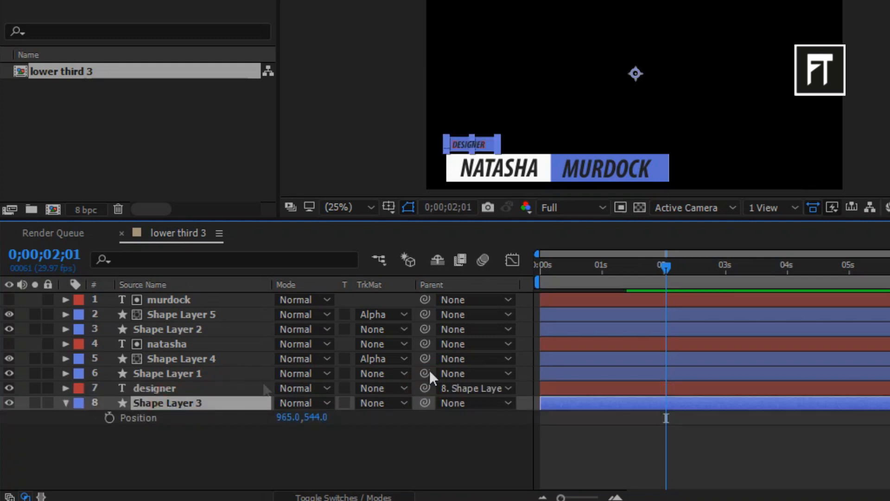
drag(664, 273, 546, 280)
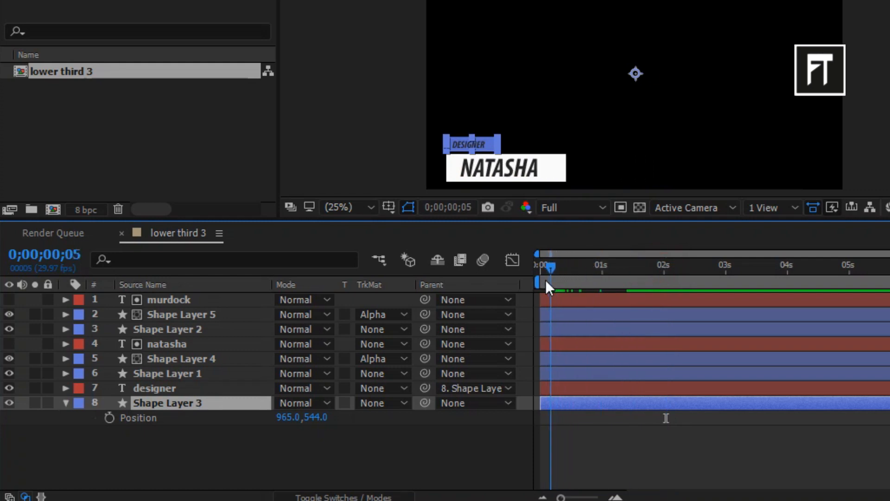
click(110, 418)
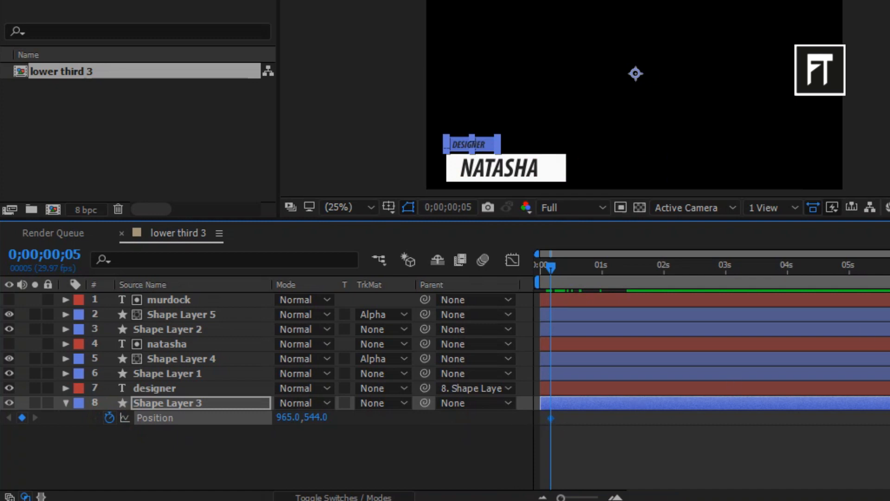
key(=)
drag(566, 419, 588, 421)
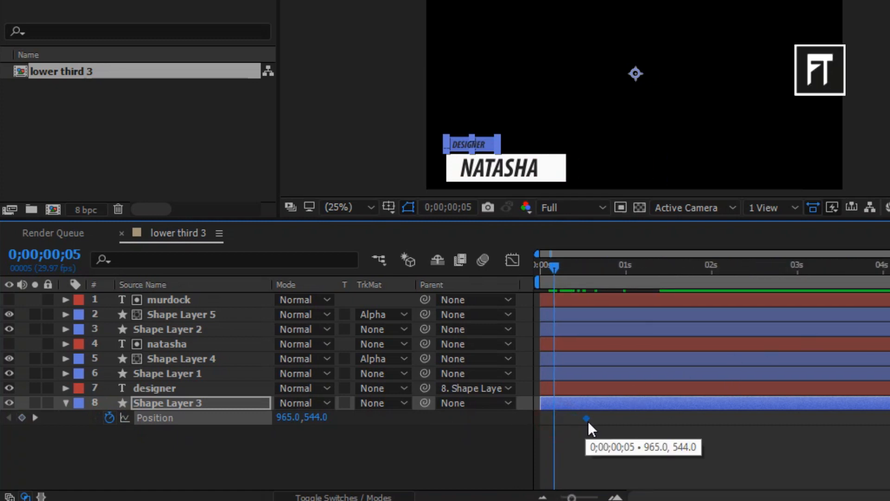
drag(318, 419, 392, 423)
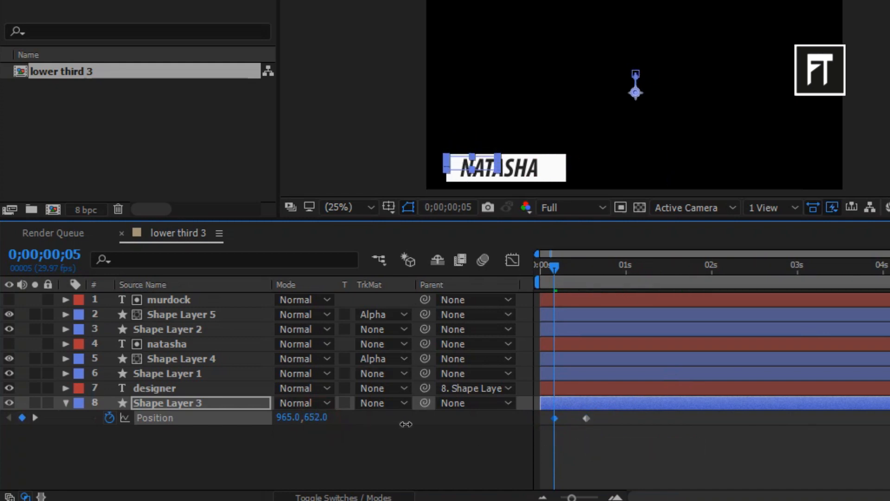
Apply Easy Ease to both position keyframes of Shape Layer 3.
drag(597, 437, 555, 416)
right_click(555, 417)
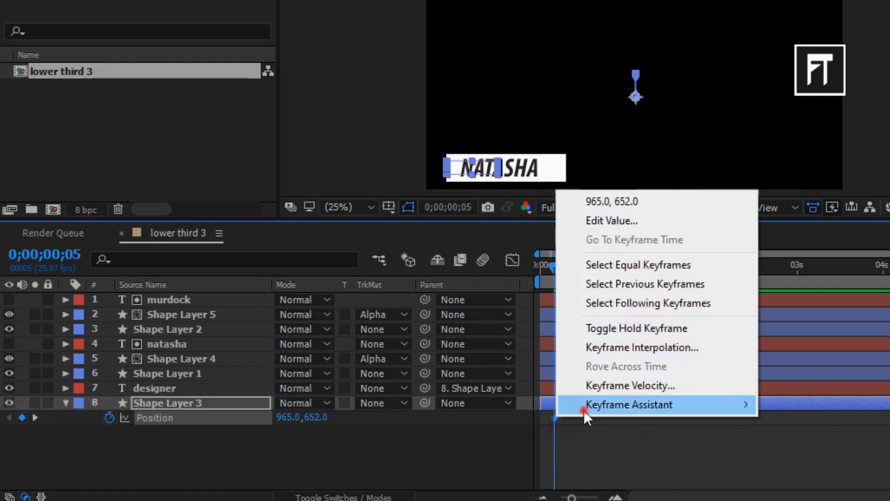
mouse_move(584, 409)
click(802, 288)
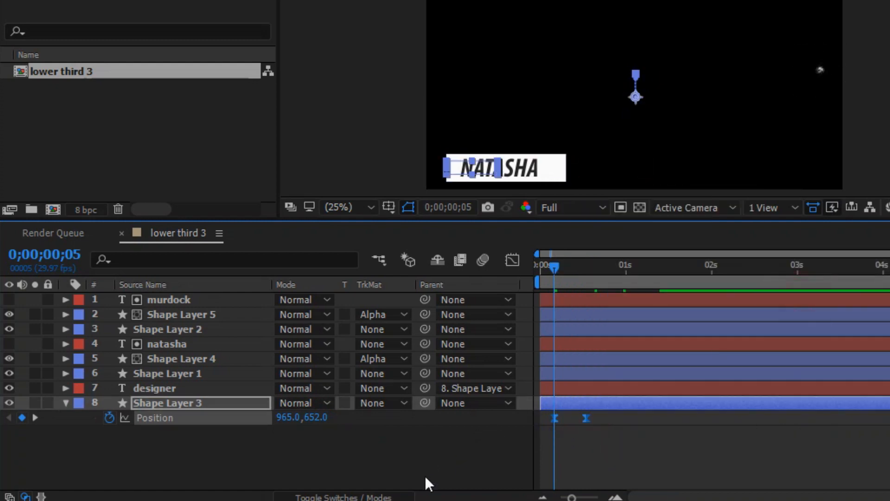
Animate the opacity of the "designer" text and Shape Layer 3 from 0% at 0;00;00;05 to 100% about one frame later.
click(217, 403)
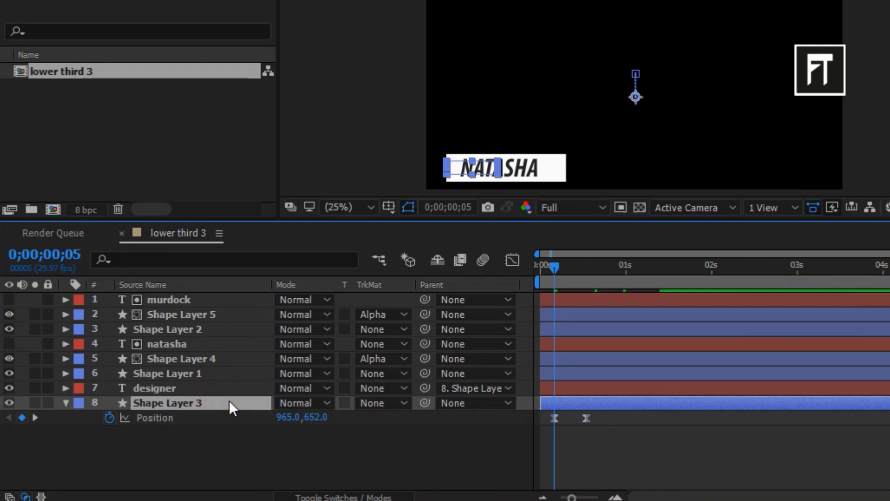
key(t)
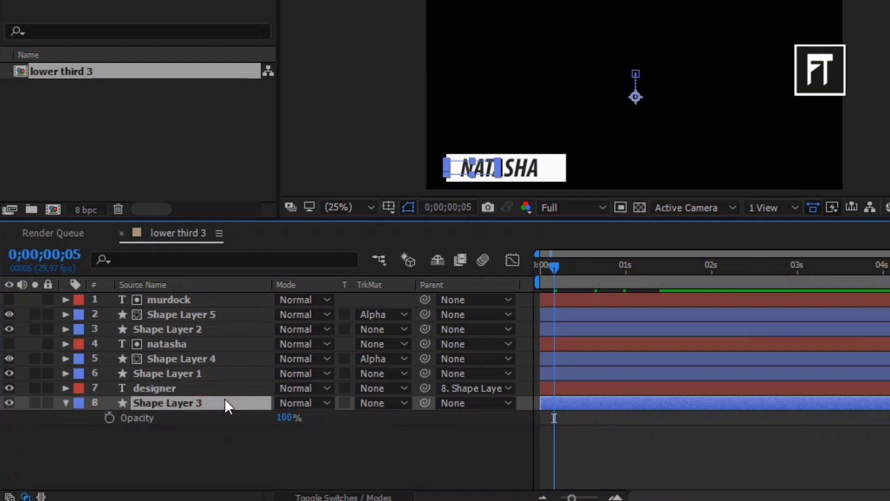
shift+click(205, 390)
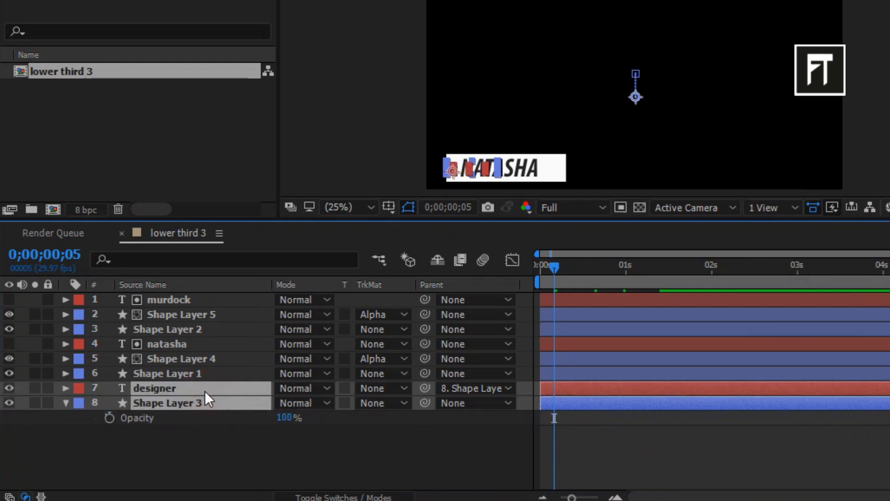
key(t)
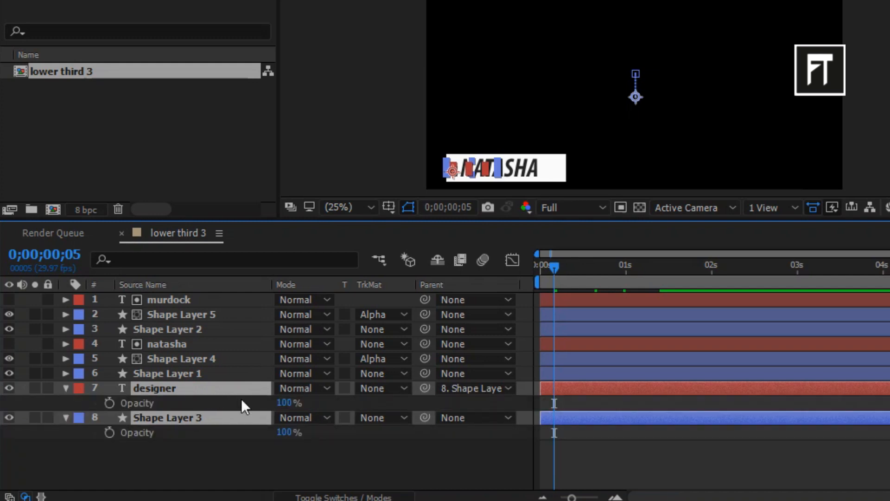
click(111, 401)
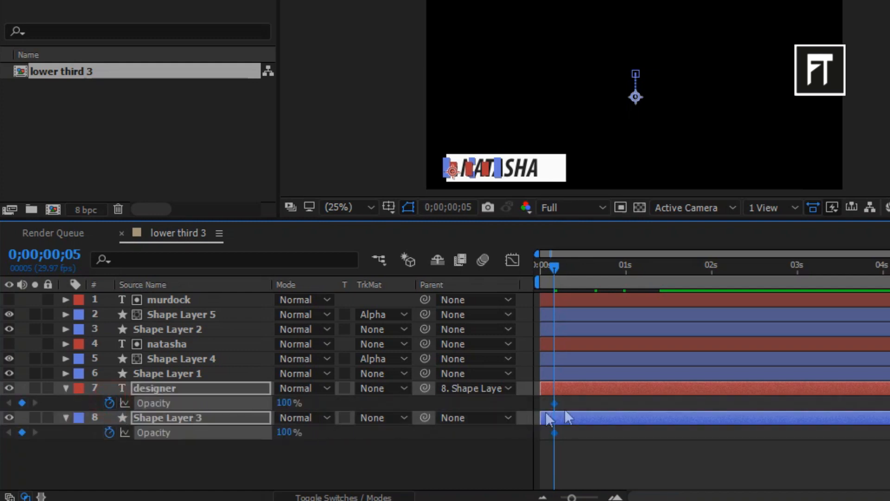
drag(557, 402, 558, 402)
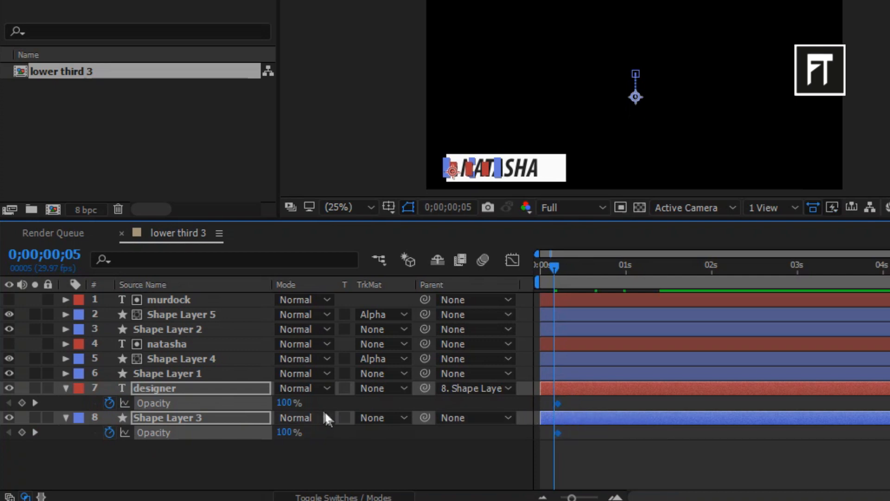
click(289, 432)
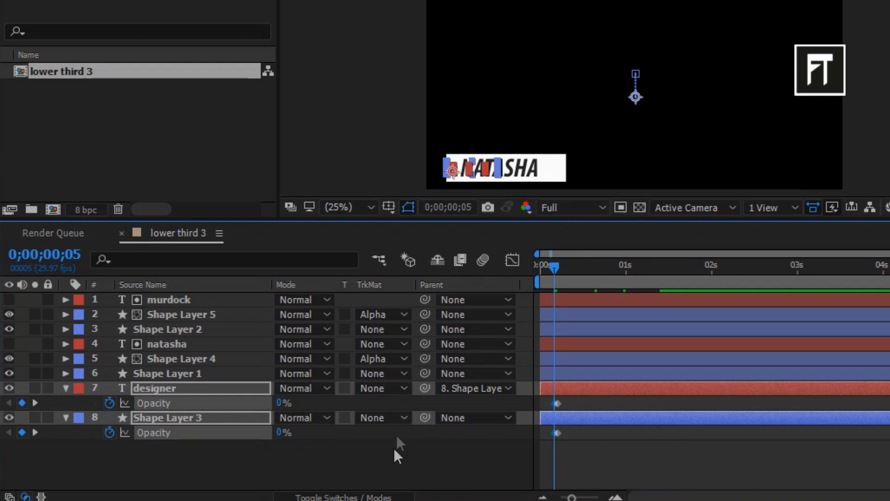
Return to the composition's start, collapse the layers and pre-compose all eight into Pre-comp 1 with all attributes moved.
drag(552, 265, 305, 330)
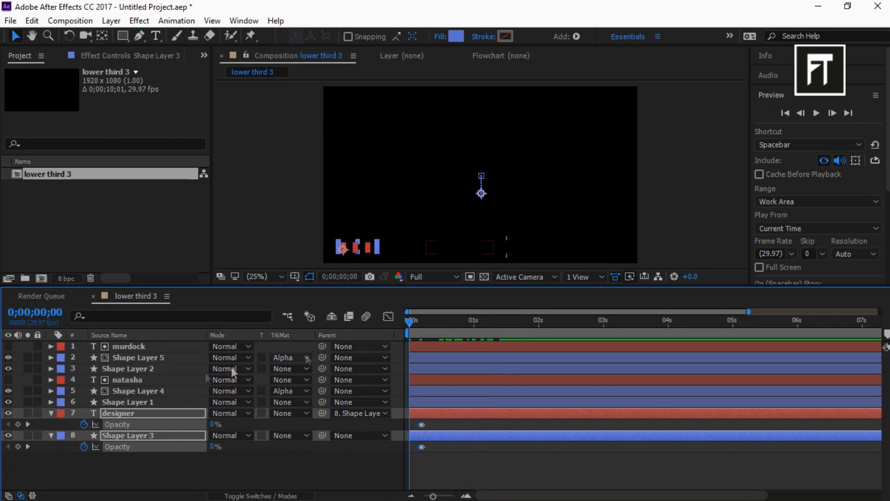
click(50, 412)
drag(122, 451, 147, 347)
right_click(147, 348)
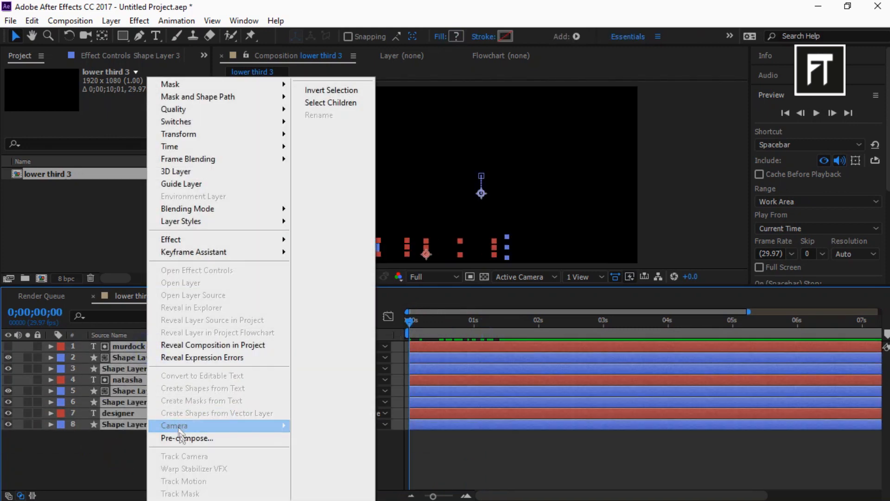
click(182, 438)
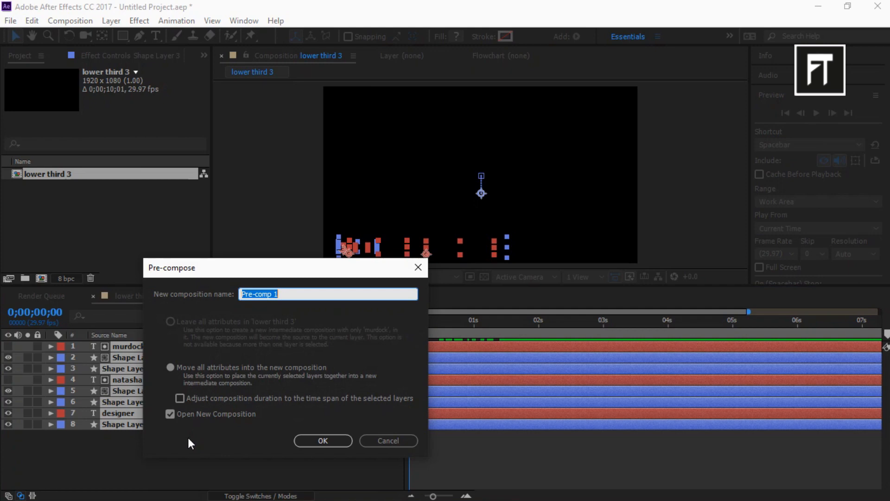
key(Return)
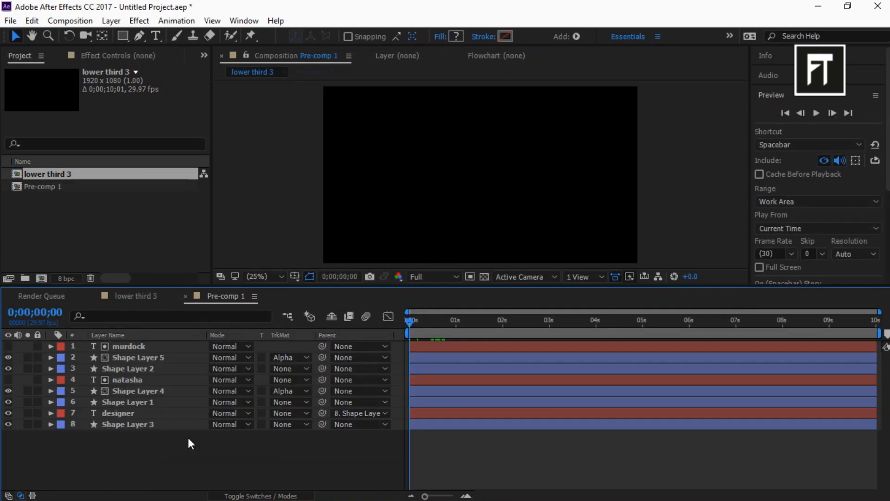
In lower third 3, place the video clip beneath Pre-comp 1 and preview a work area ending at about 2 seconds.
click(135, 295)
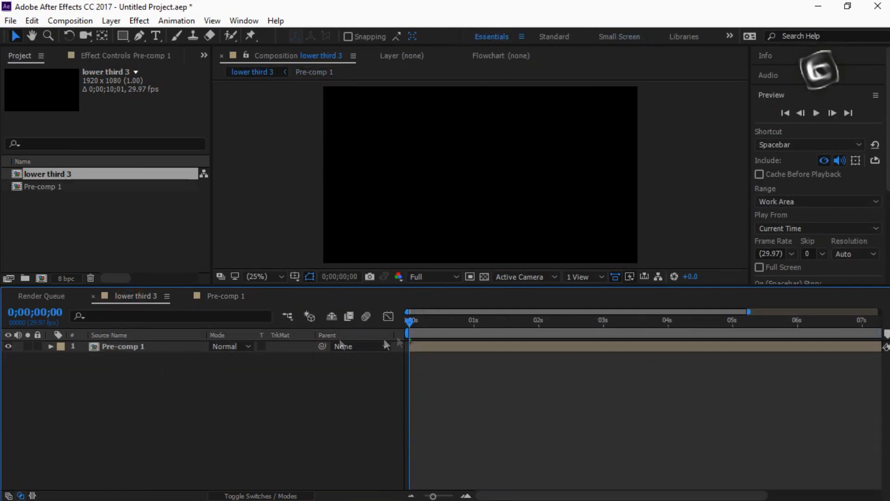
click(487, 320)
click(370, 489)
drag(218, 114, 142, 363)
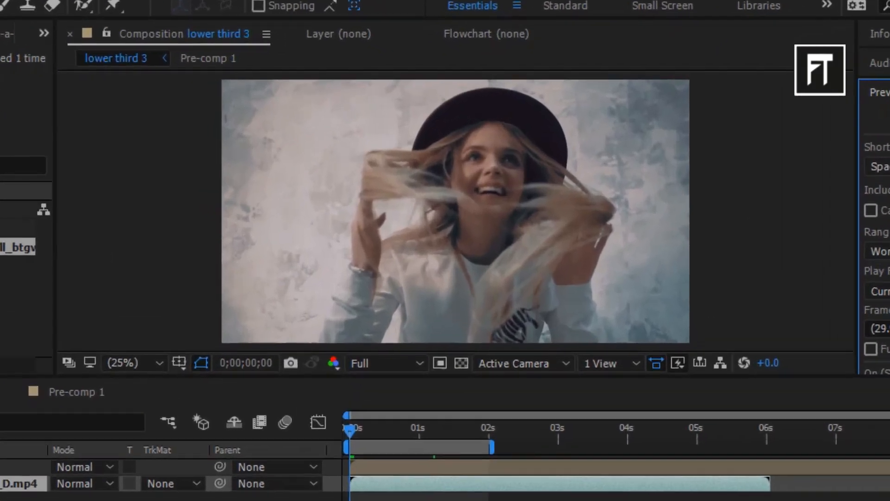
key(space)
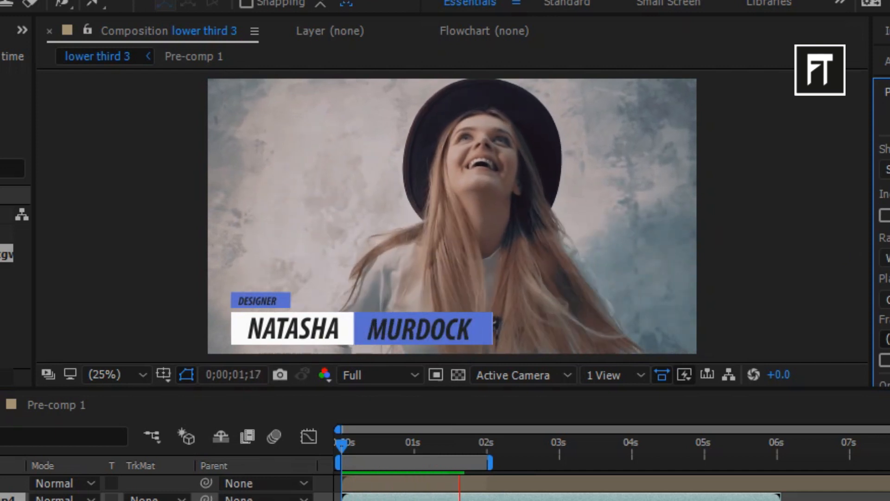
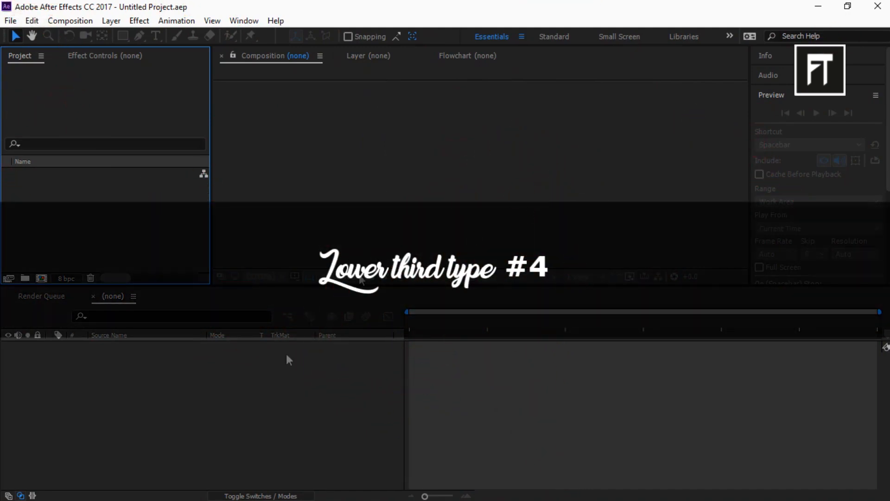
Create an HDTV 1080 29.97 composition named "lower third 4" and show the proportional grid in its viewer.
click(41, 278)
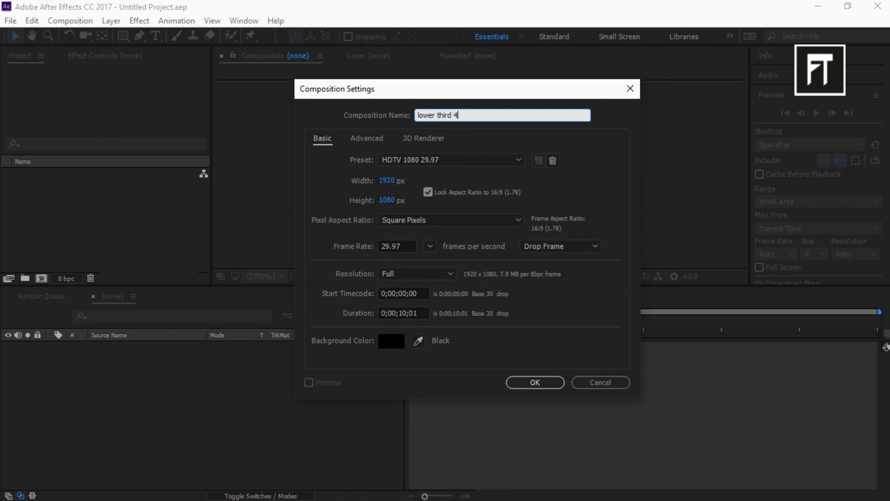
click(536, 383)
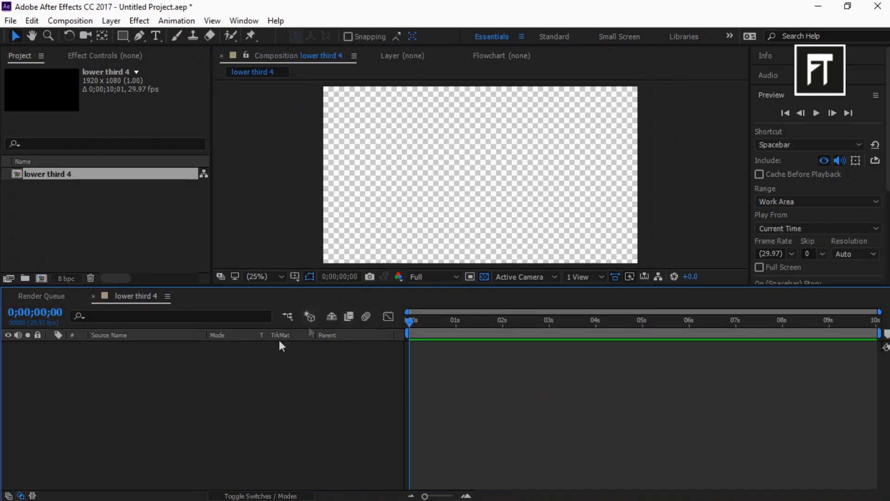
click(295, 277)
click(307, 304)
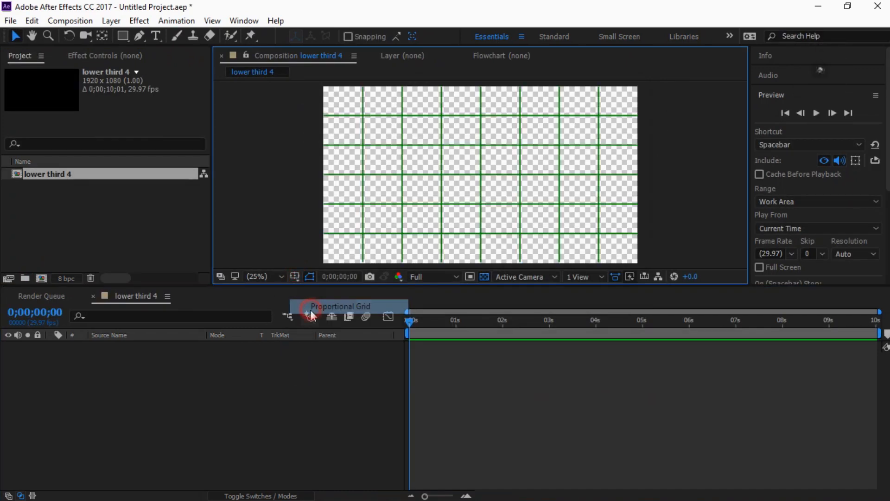
Add a shape layer and draw a wide dark grey rectangle near the frame's lower-left corner.
right_click(169, 402)
mouse_move(269, 281)
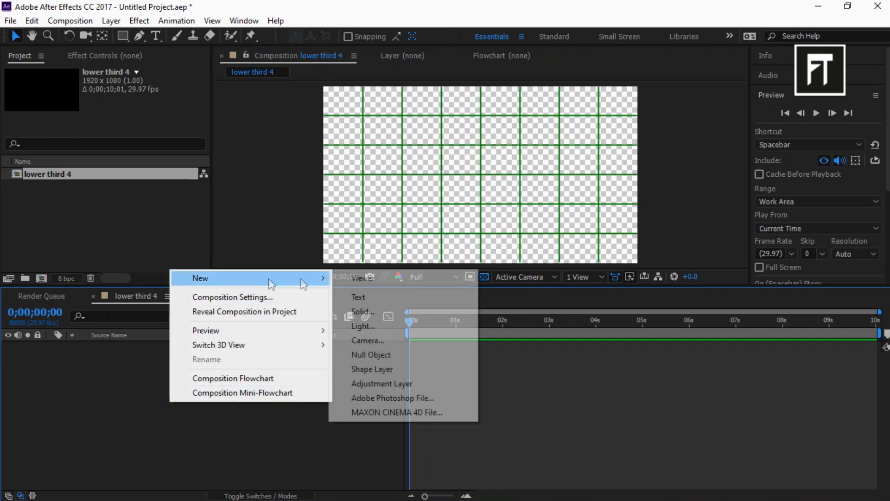
click(373, 369)
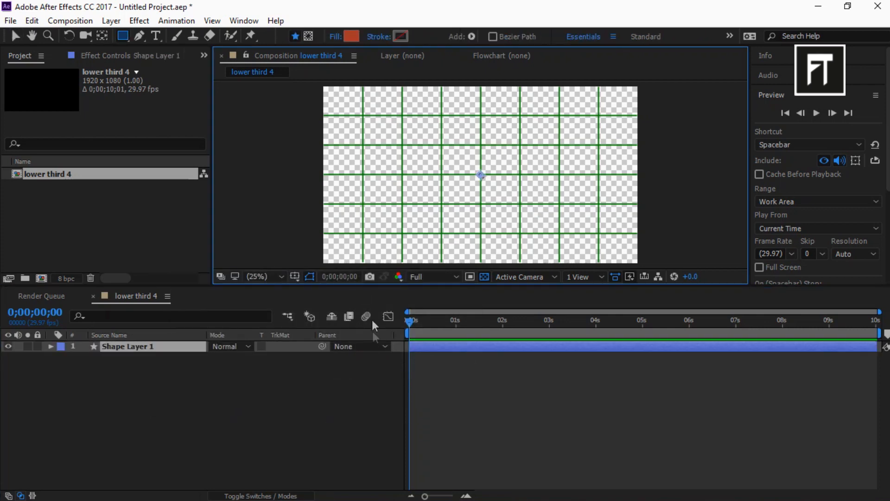
click(351, 36)
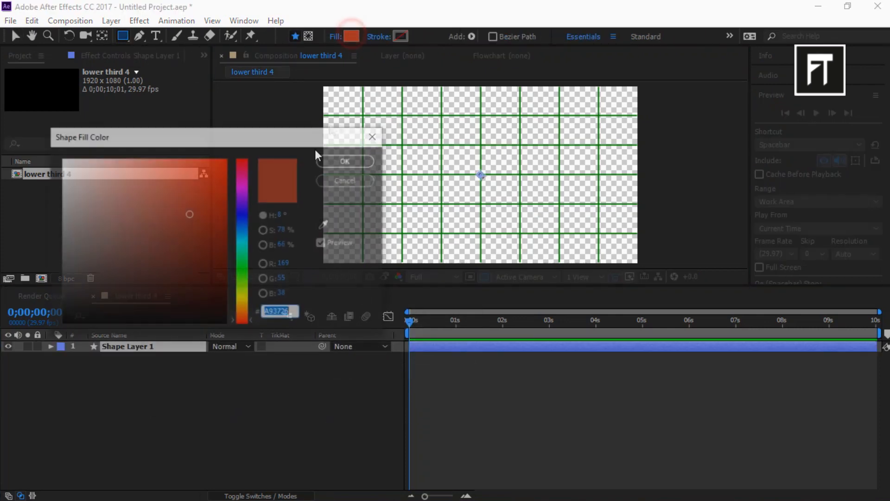
click(325, 224)
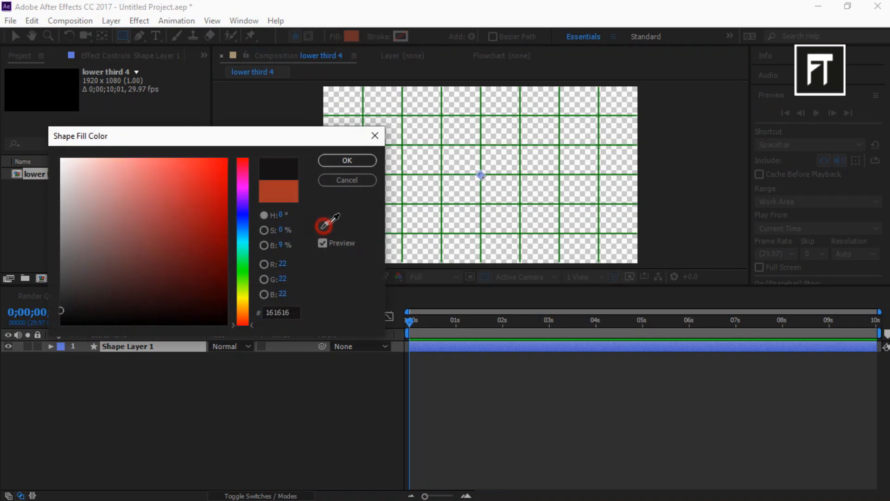
click(347, 160)
mouse_move(341, 233)
mouse_down()
mouse_move(378, 253)
mouse_move(449, 254)
mouse_up()
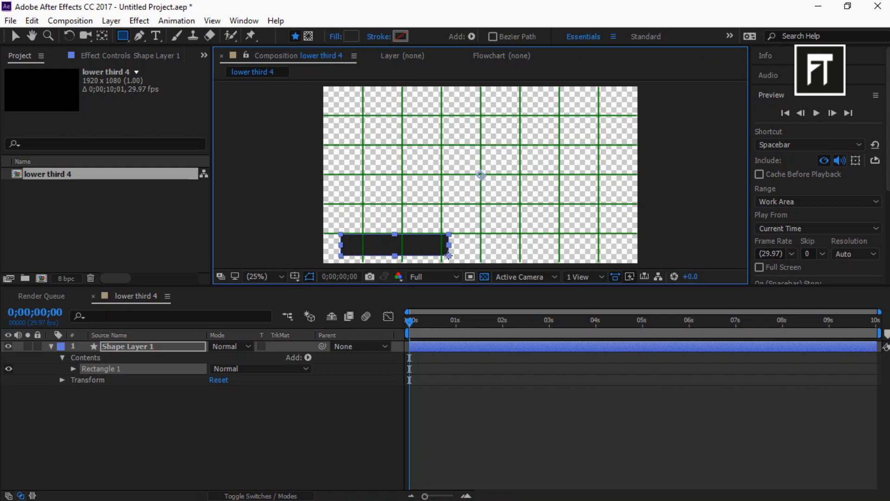
click(255, 417)
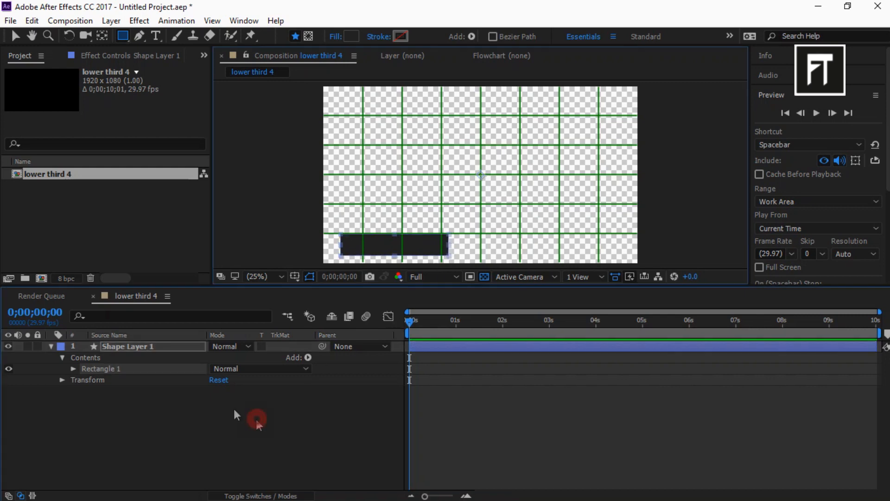
click(50, 347)
Move Shape Layer 1's anchor point to the middle of the rectangle's left edge.
click(125, 344)
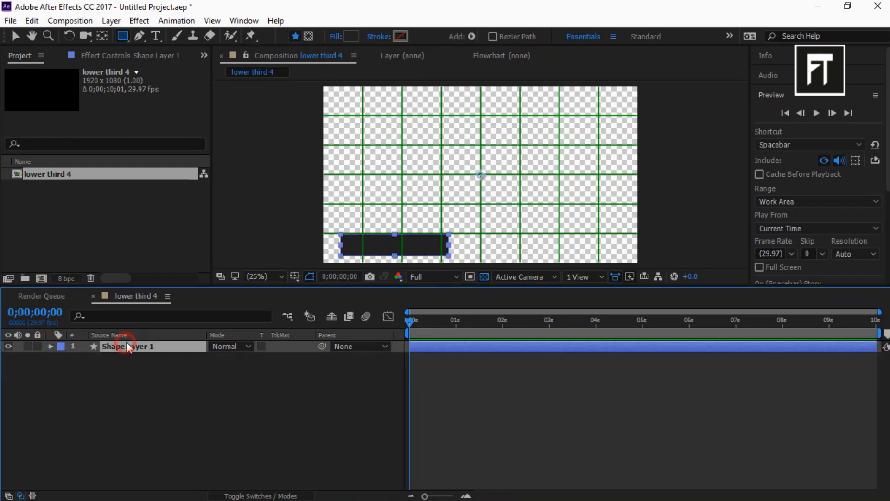
click(102, 37)
drag(481, 177, 344, 247)
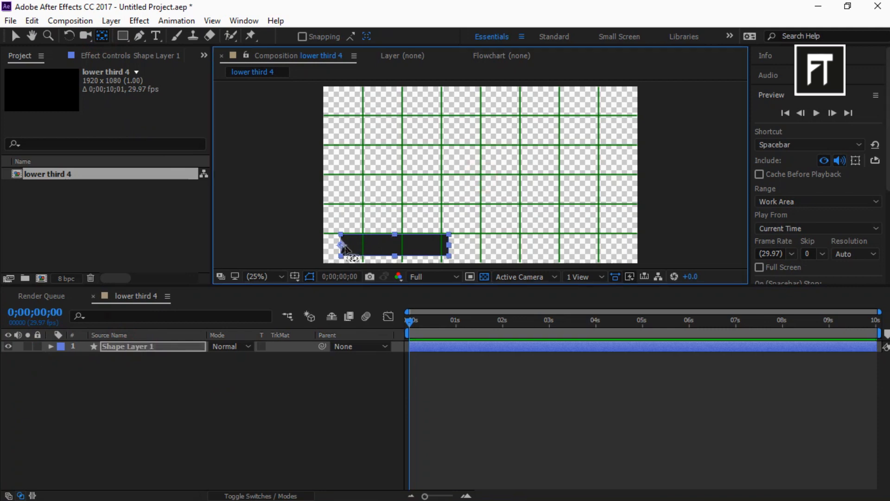
scroll(411, 236, up, 2)
key(h)
drag(408, 209, 600, 135)
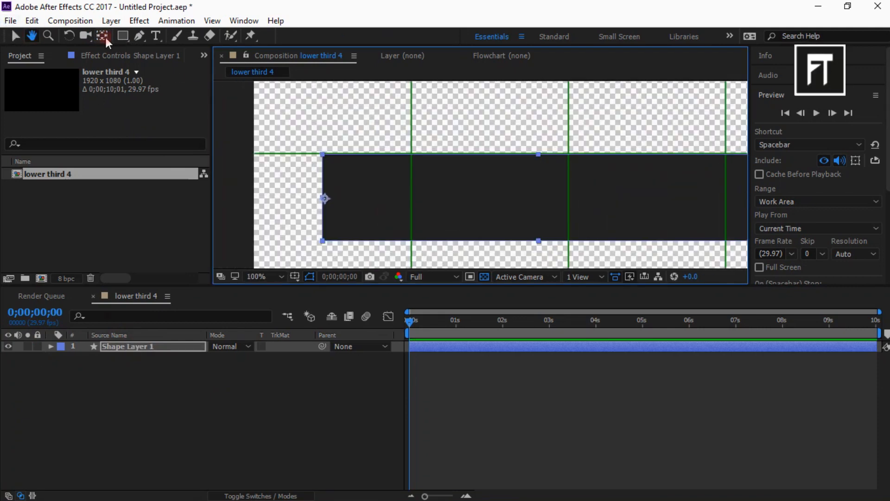
click(105, 39)
drag(324, 198, 322, 200)
scroll(323, 200, down, 2)
click(16, 37)
Duplicate Shape Layer 1 and set the copy's fill color to A93726.
click(146, 383)
click(136, 346)
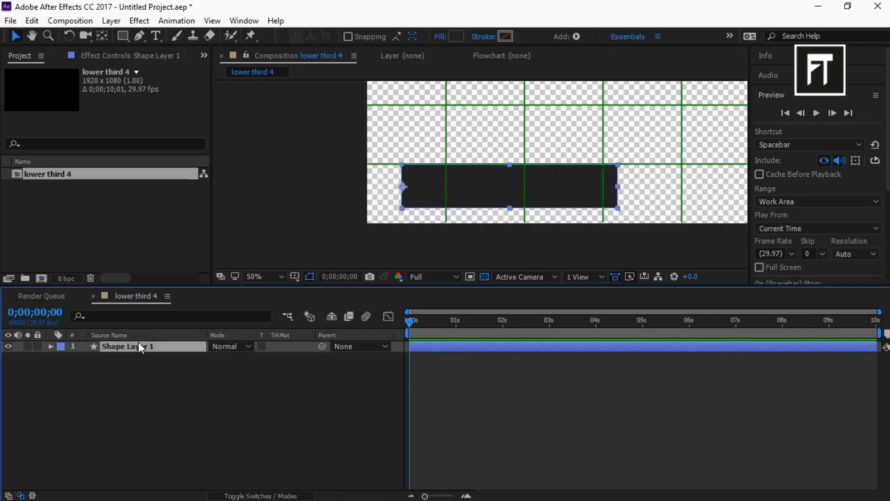
key(ctrl+d)
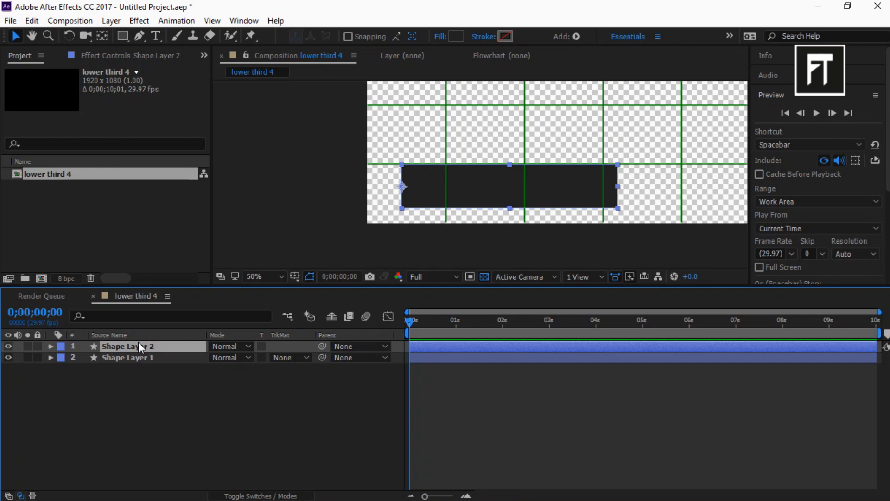
click(462, 40)
text(A)
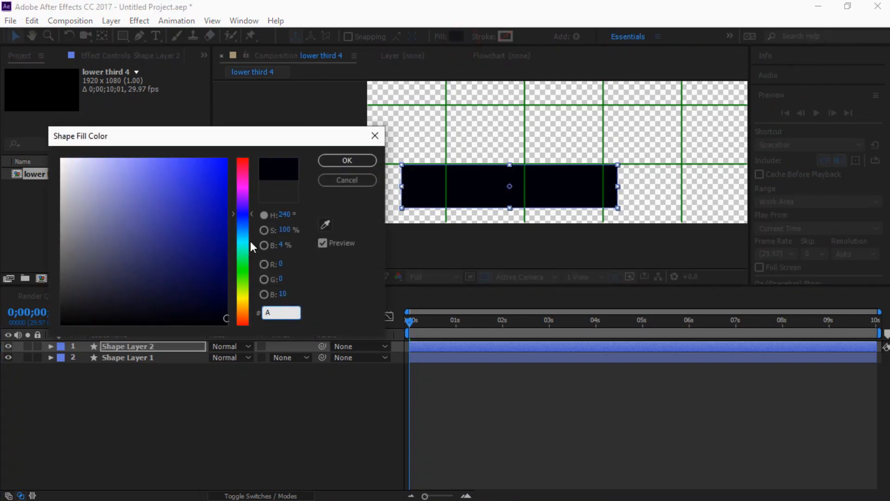
text(93720)
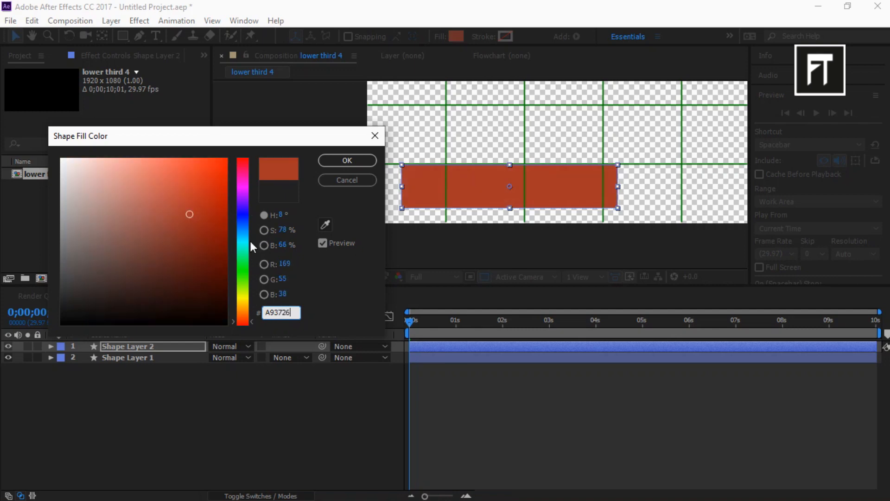
key(Return)
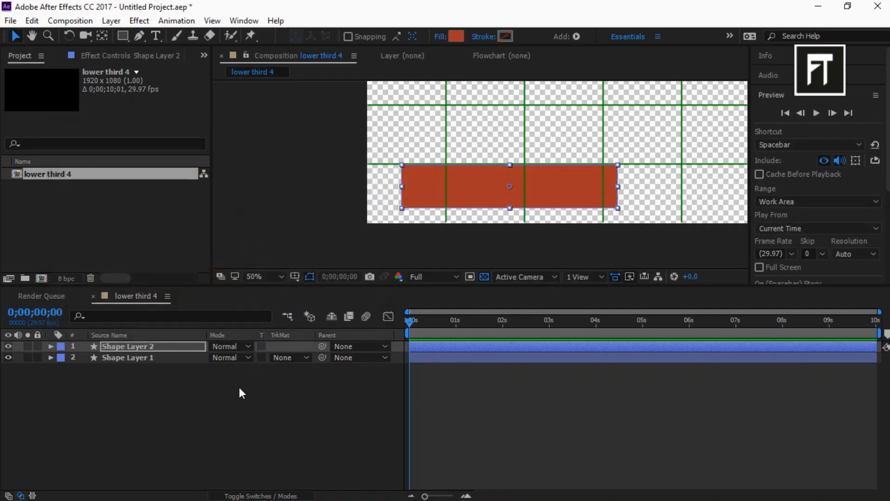
Duplicate Shape Layer 2 and set the copy's fill color to white, FFFFFF.
click(229, 395)
click(187, 347)
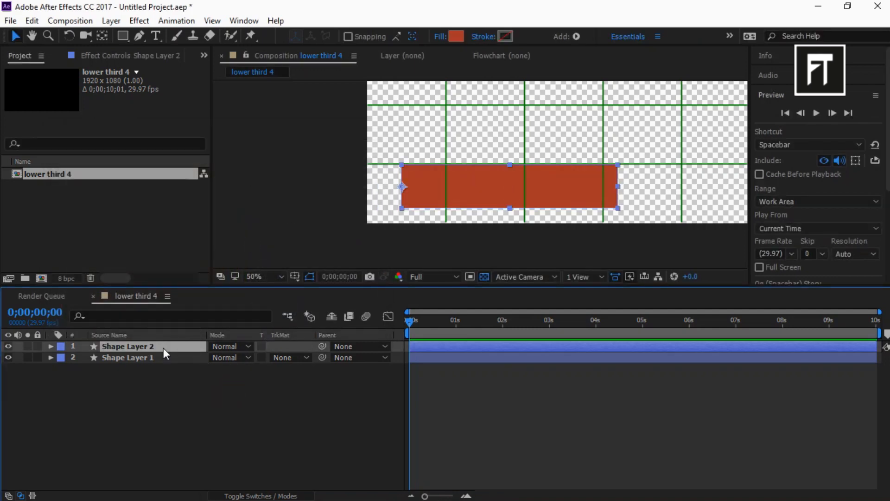
key(ctrl+d)
key(s)
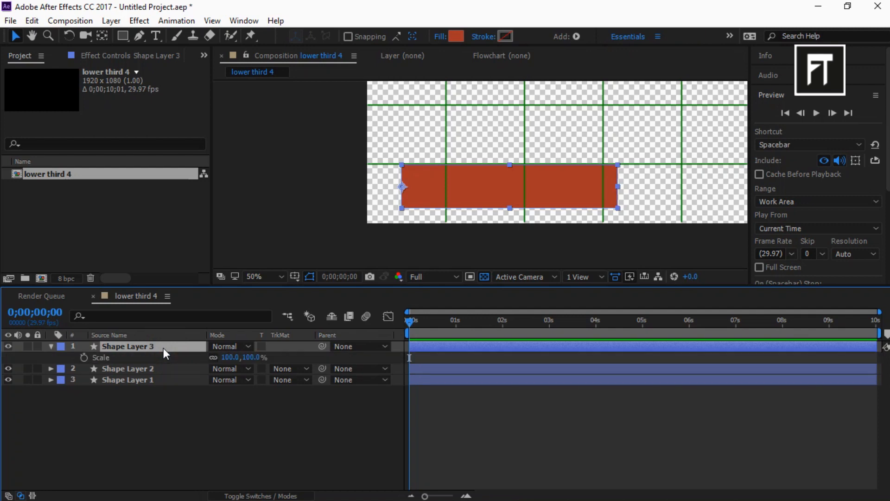
click(456, 36)
drag(188, 212, 3, 148)
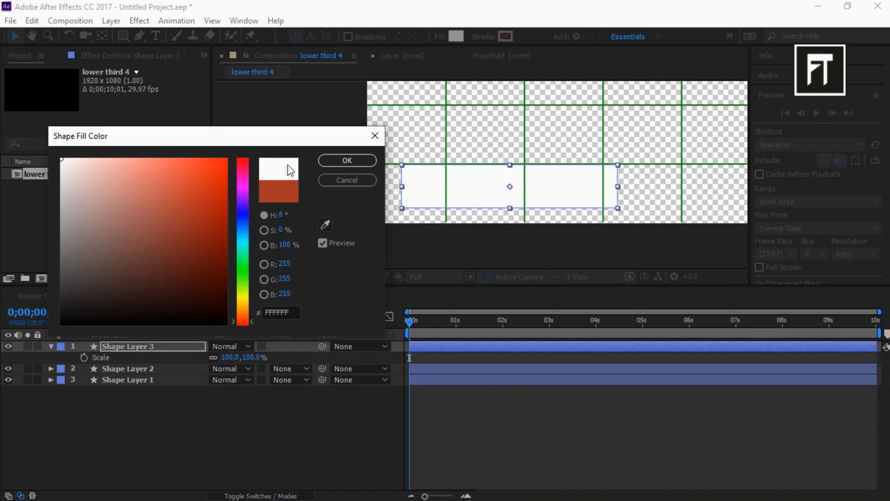
click(341, 160)
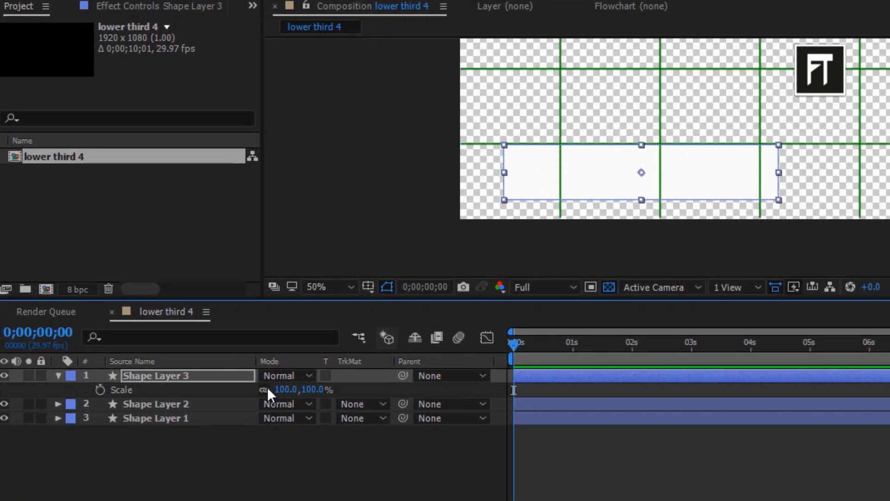
Unlink Shape Layer 3's scale, narrow it horizontally to about 17.9%, and turn off the transparency grid.
click(283, 389)
key(Return)
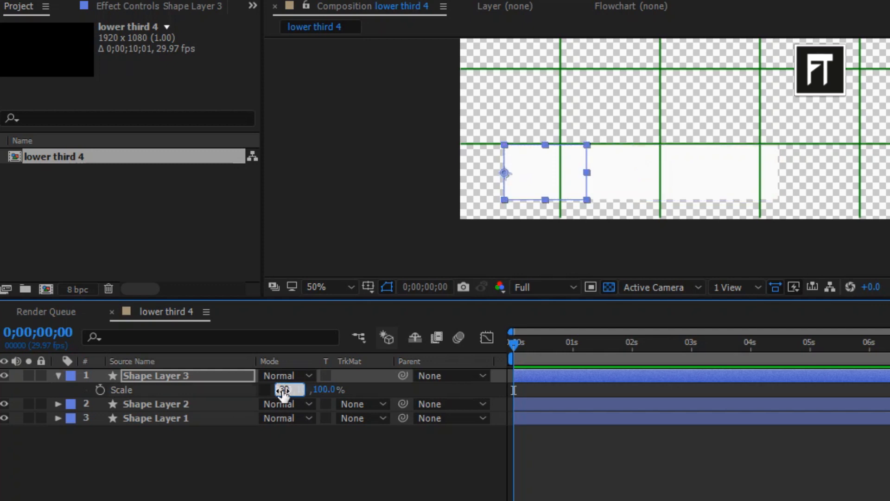
click(283, 389)
text(15)
key(Return)
click(283, 389)
text(20)
key(Return)
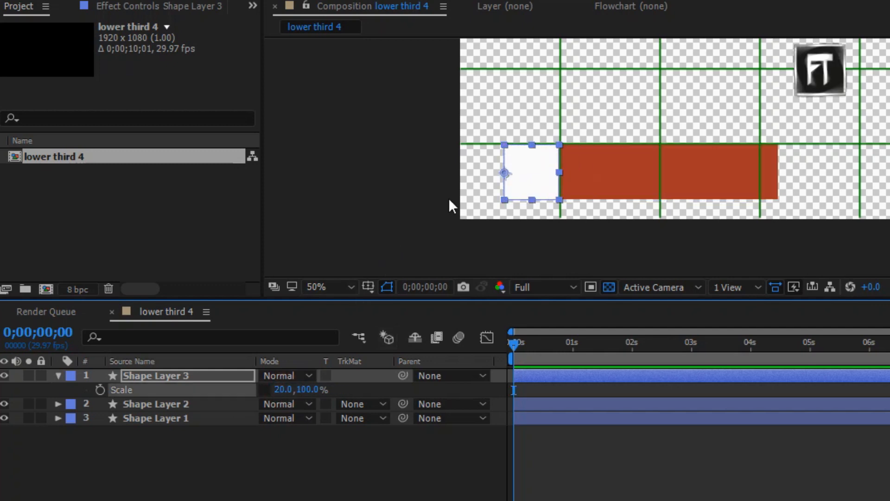
drag(560, 174, 555, 174)
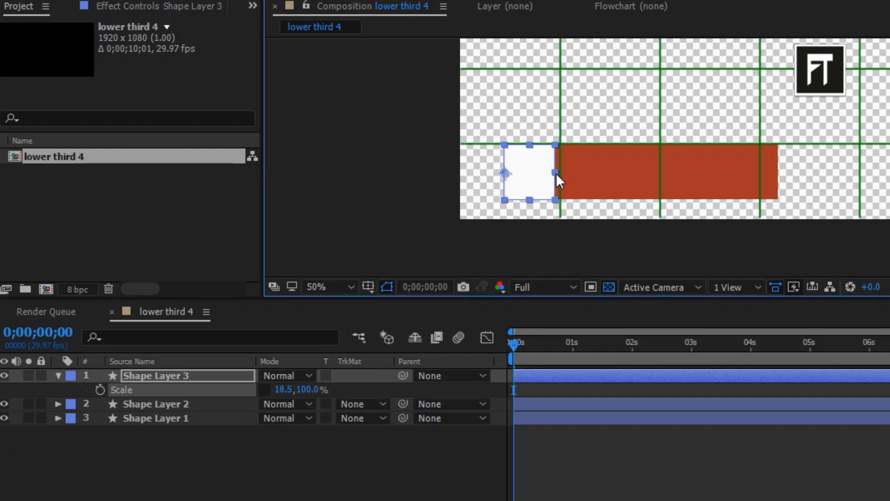
click(339, 454)
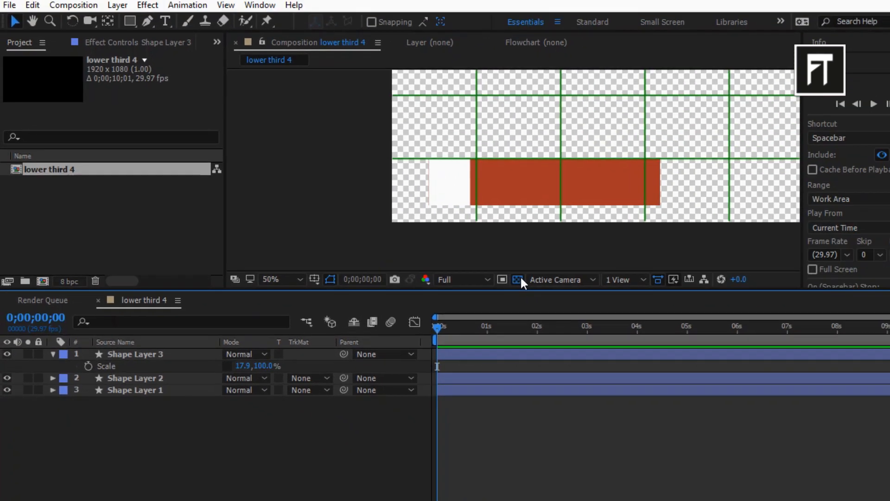
click(609, 287)
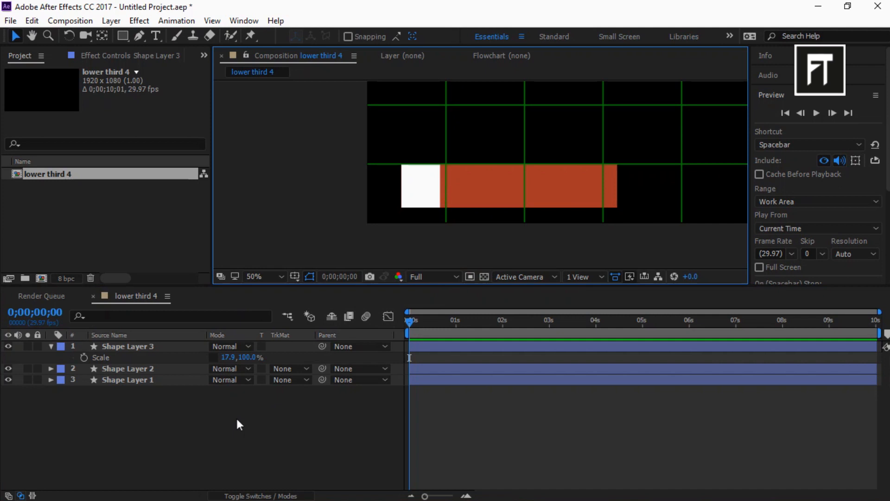
click(49, 348)
Add a text layer reading "subscribe me" to the composition.
right_click(180, 427)
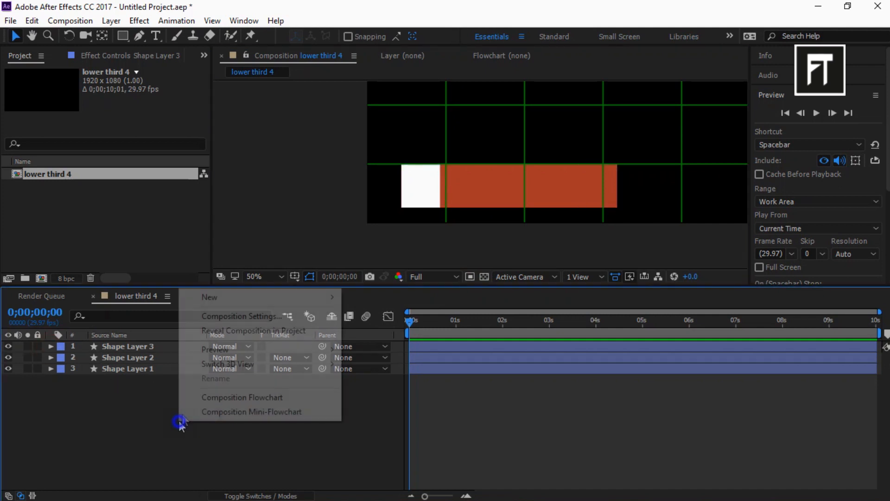
click(234, 297)
click(367, 316)
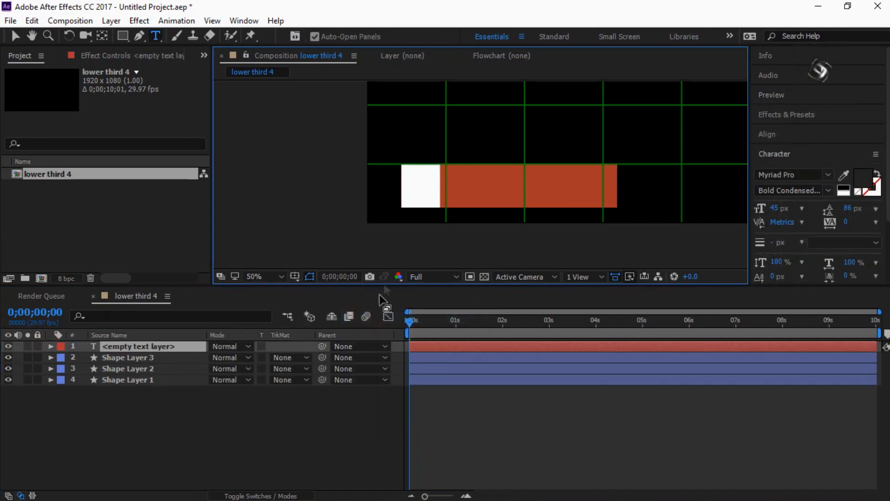
scroll(408, 189, down, 1)
text(subscribe me)
key(ctrl+a)
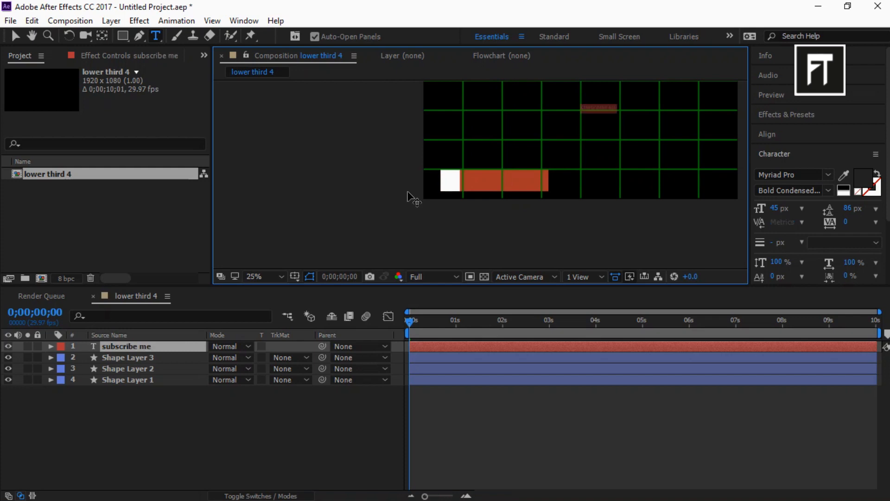
Set the text's fill color to white and its font size to 120 px.
click(860, 179)
drag(70, 160, 18, 143)
click(289, 161)
click(779, 208)
text(100)
key(Return)
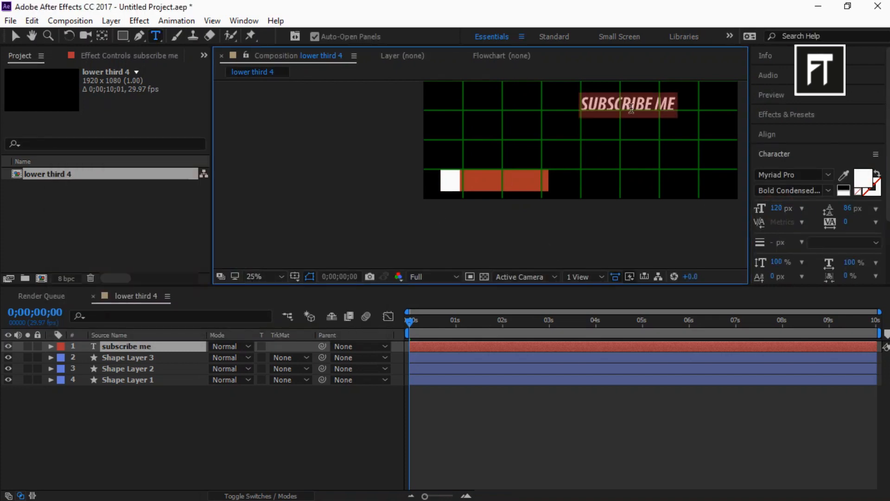
Move the text onto the red bar beside the white square and set its font size to 100 px.
drag(633, 194, 531, 262)
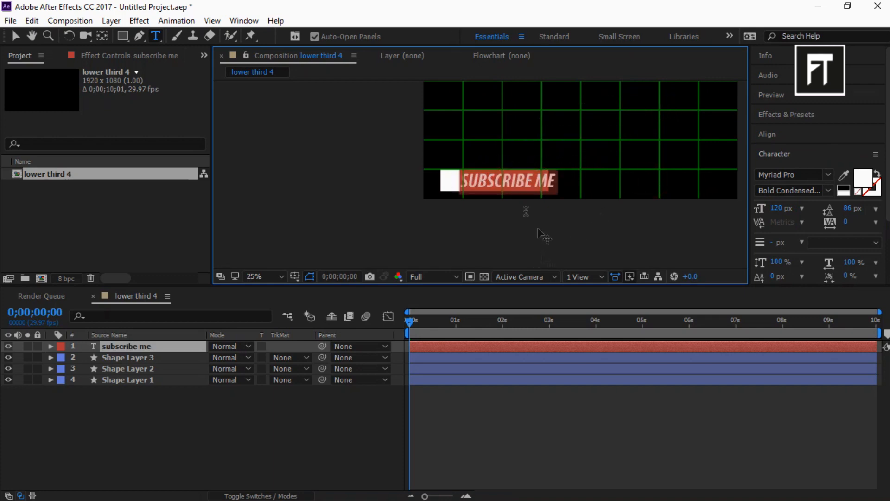
key(period)
click(775, 208)
text(100)
key(Return)
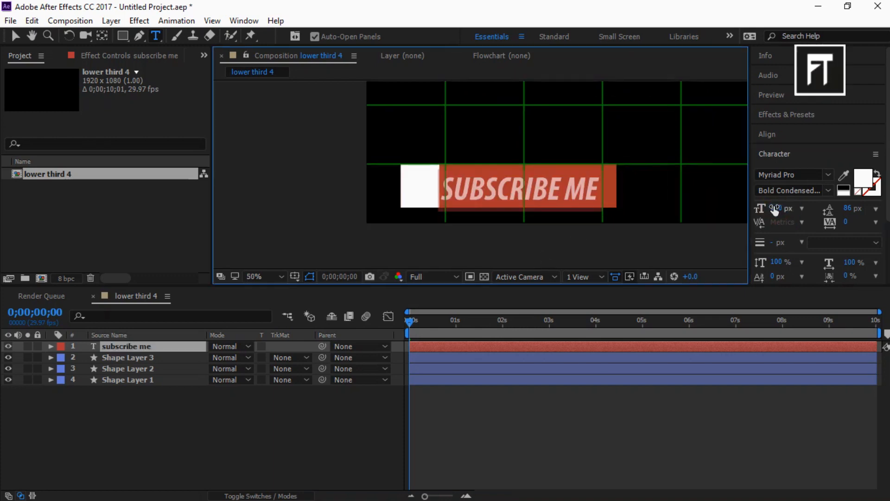
click(681, 209)
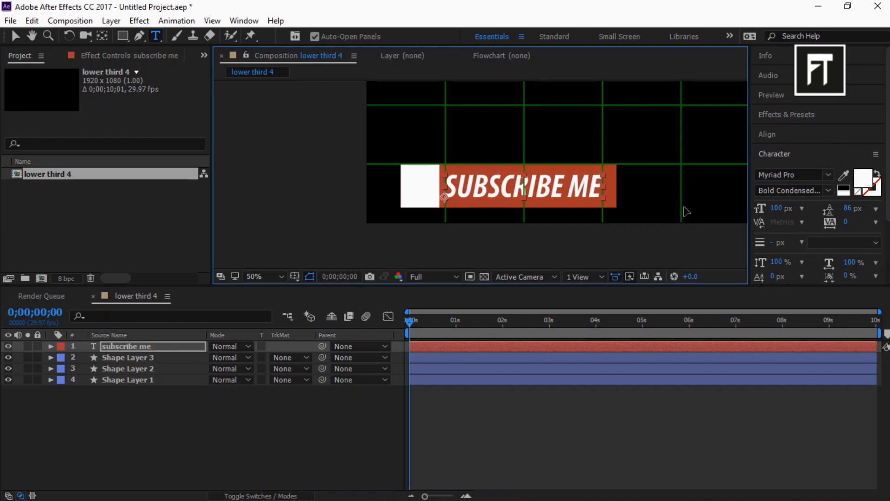
Reorder the "subscribe me" text layer to sit directly below Shape Layer 3.
click(155, 349)
drag(155, 347, 155, 364)
click(152, 397)
Duplicate Shape Layer 2 and give the copy an alpha track matte from the "subscribe me" layer.
click(156, 375)
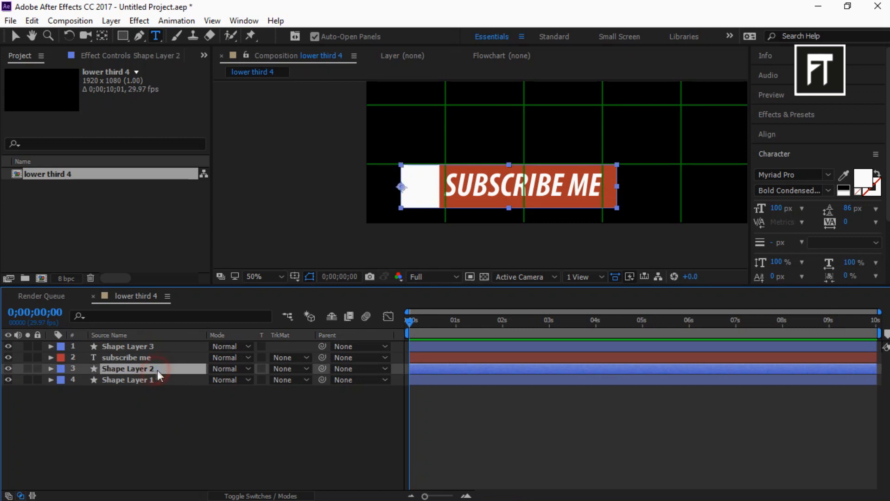
key(ctrl+d)
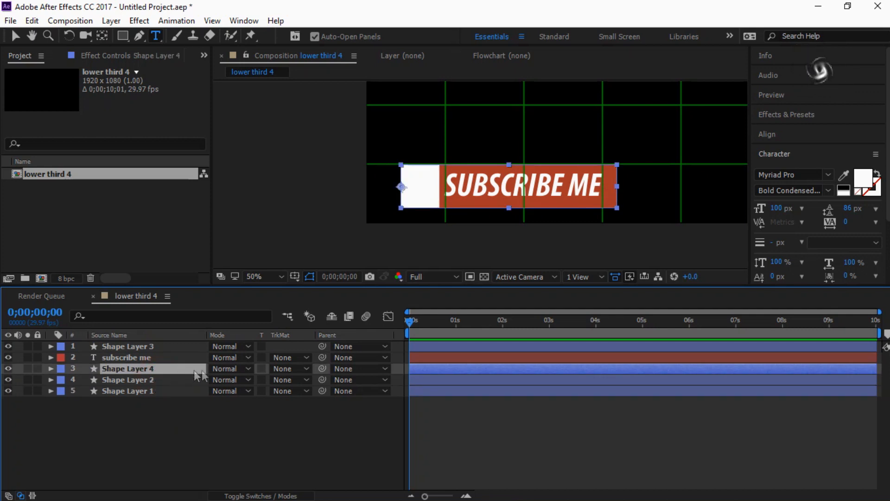
click(290, 369)
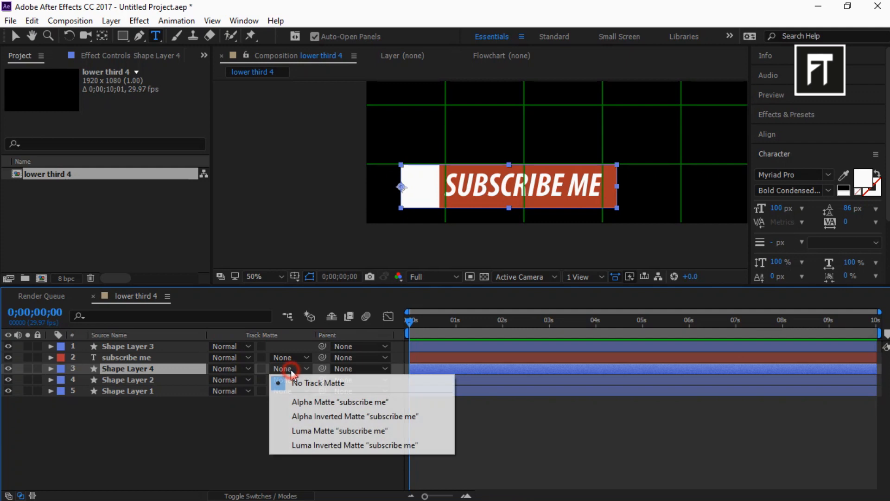
click(303, 402)
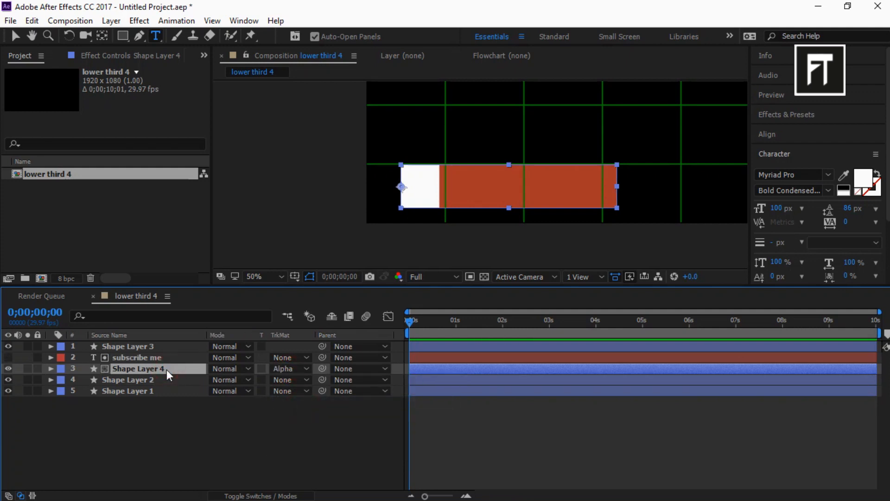
Set Shape Layer 4's fill color to white, FFFFFF.
click(124, 37)
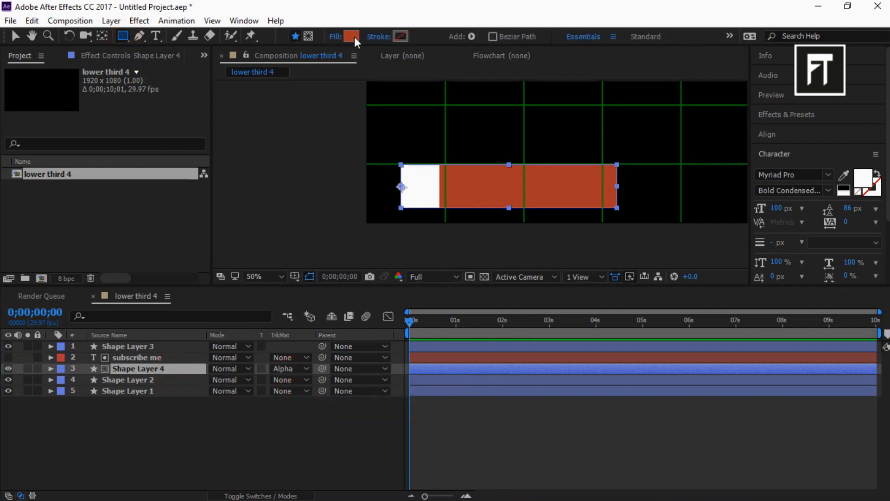
click(354, 37)
drag(79, 201, 45, 142)
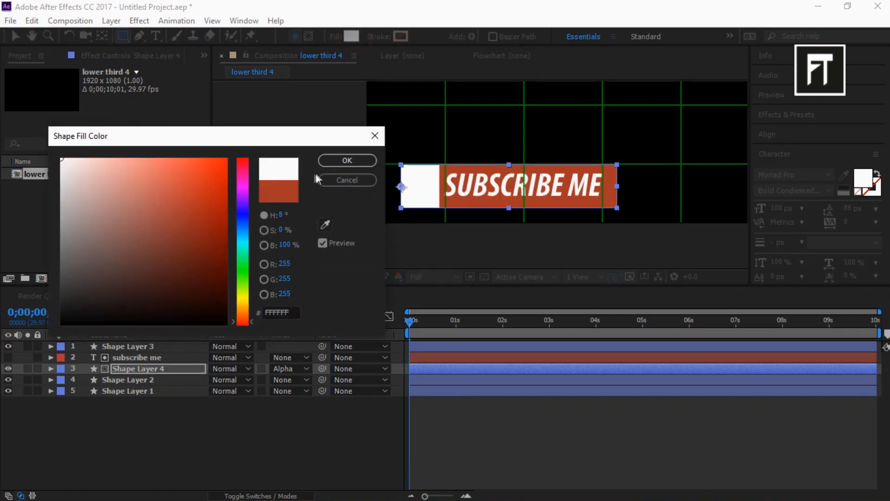
click(346, 160)
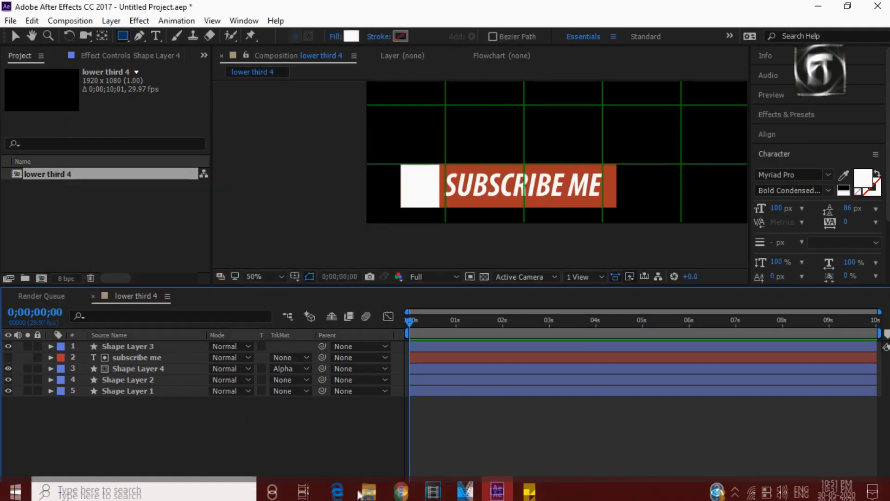
Import 6-2-youtube-png-picture.png from the file explorer and place it as the composition's top layer.
click(360, 493)
drag(146, 99, 157, 413)
drag(157, 359, 160, 342)
Move the YouTube logo near the lower third bar and scale it uniformly to 6%.
key(s)
drag(226, 357, 185, 358)
click(15, 35)
scroll(596, 123, down, 1)
drag(596, 123, 500, 171)
click(229, 357)
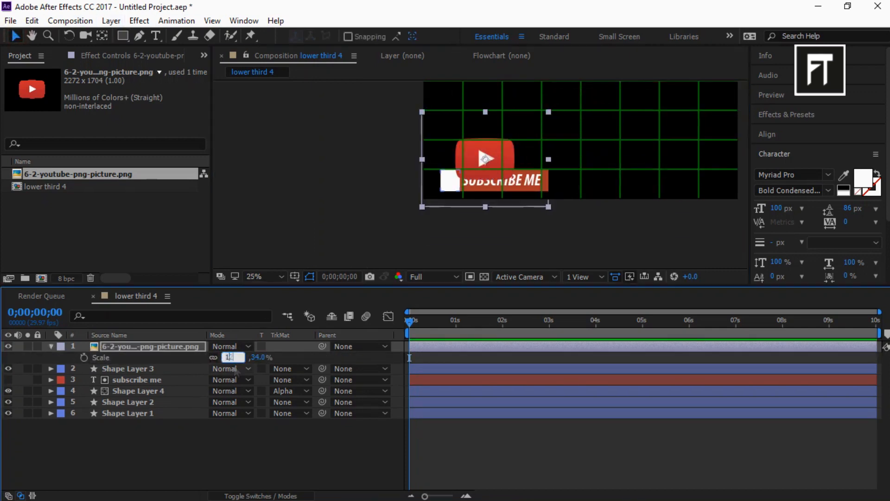
text(12)
key(Return)
click(225, 358)
text(6)
key(Return)
Center the YouTube logo inside the white square and turn on the transparency grid.
scroll(335, 190, up, 2)
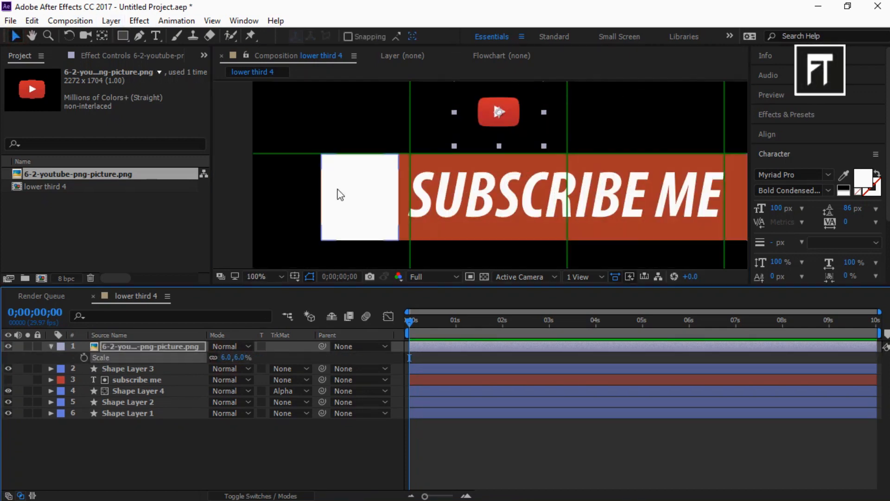
drag(492, 134, 354, 220)
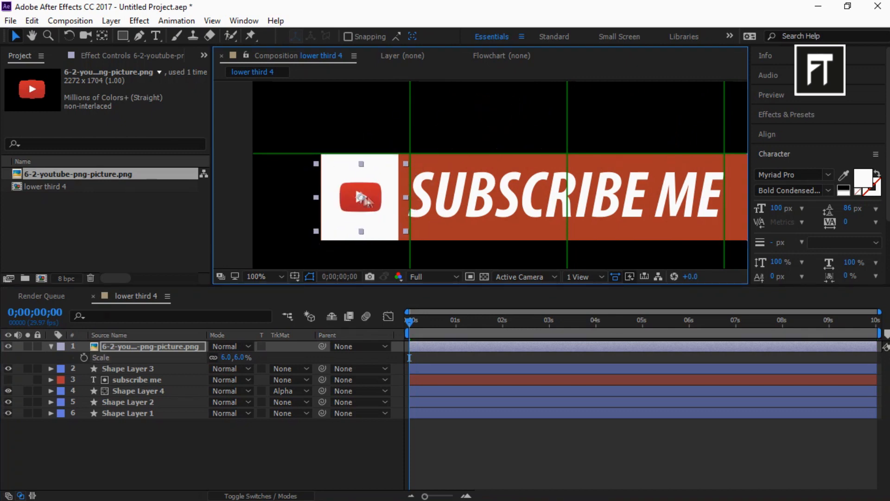
scroll(403, 236, down, 2)
click(314, 246)
click(484, 276)
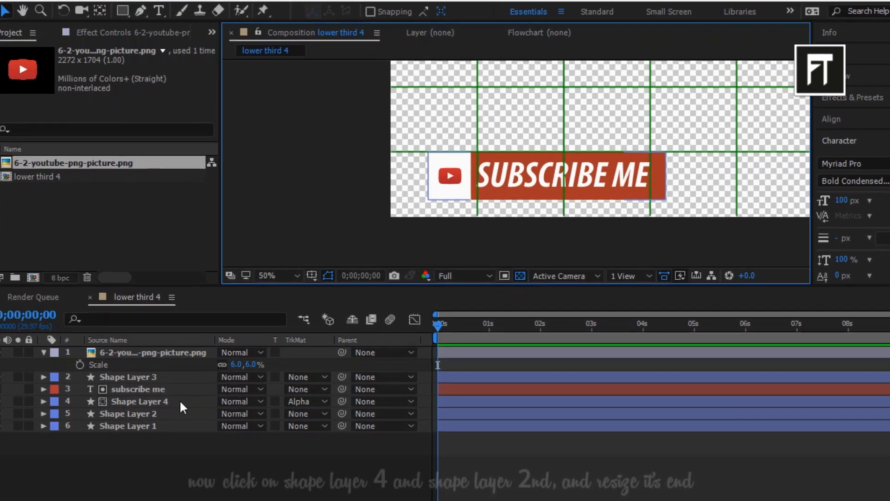
Shorten Shape Layer 4 slightly by pulling its right edge closer to the end of the text.
click(175, 390)
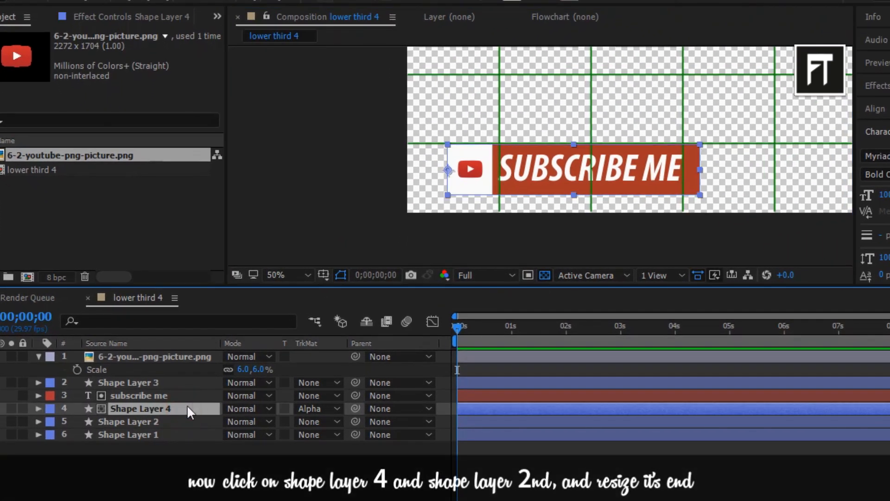
scroll(655, 203, up, 1)
scroll(687, 199, down, 1)
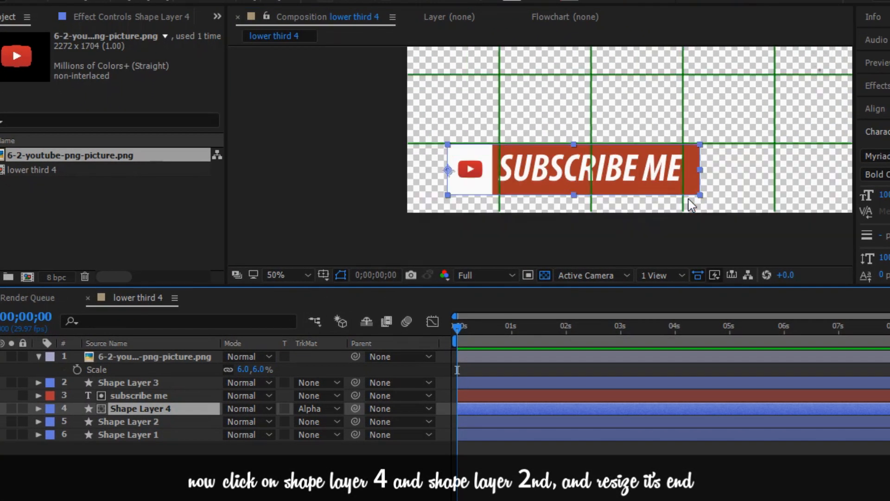
drag(702, 171, 696, 170)
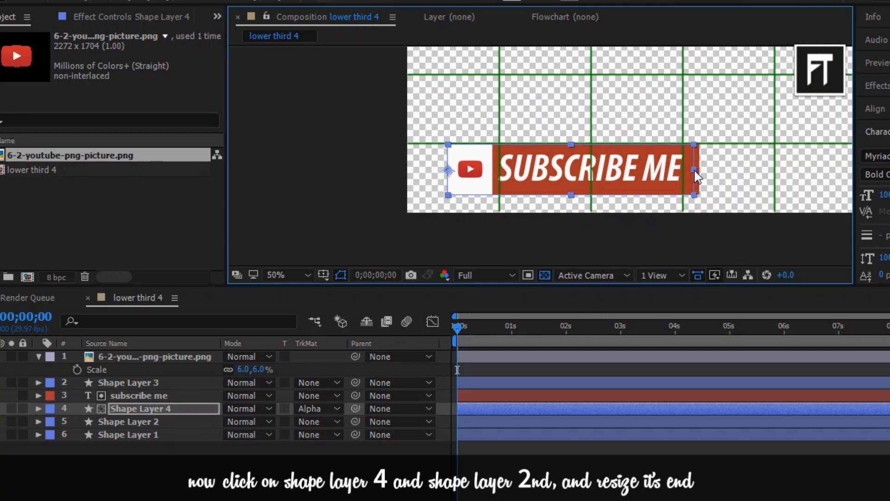